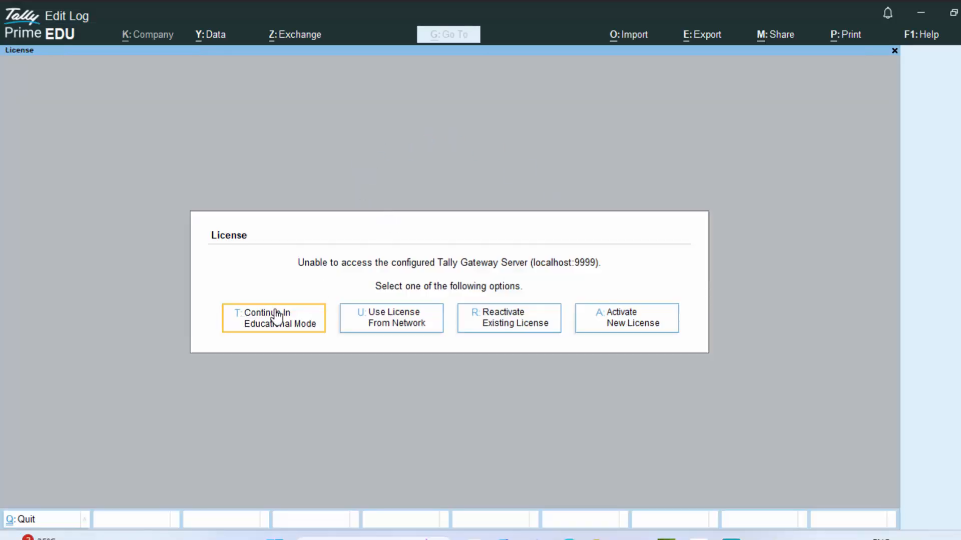
- Continue in Educational Mode to load the existing company and reach the Gateway of Tally
left_click(279, 314)
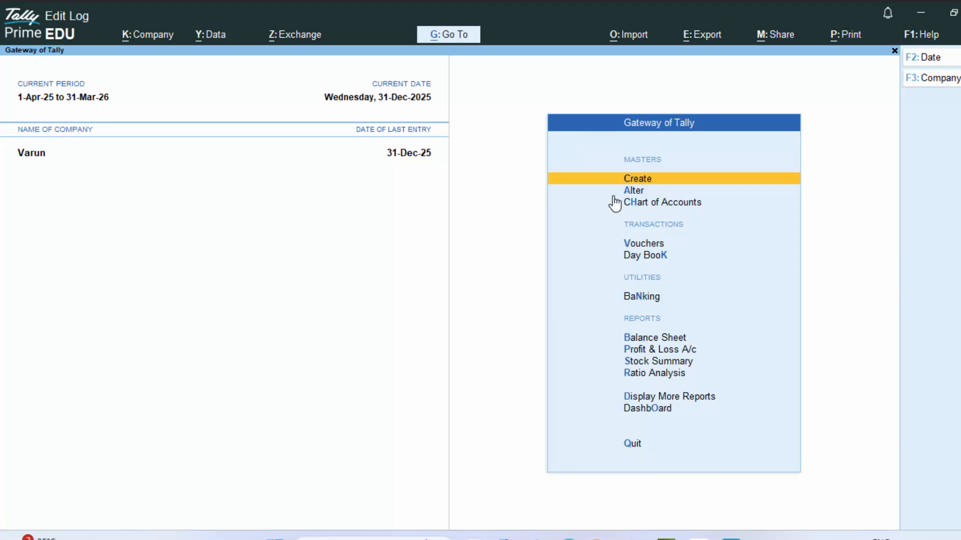
- Choose Create Company from the List of Companies to get a blank company form
left_click(909, 83)
key("Up")
key("Up")
key("Up")
key("Up")
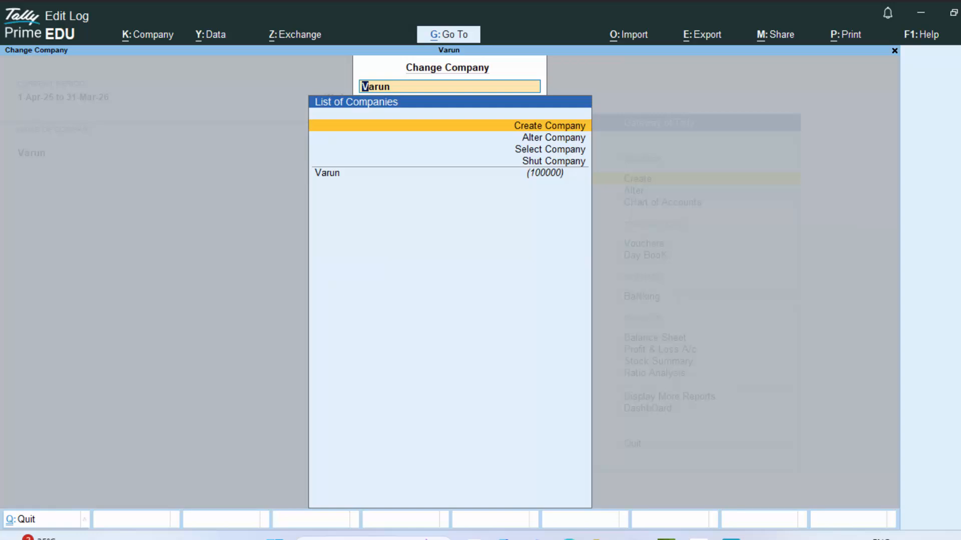
key("Return")
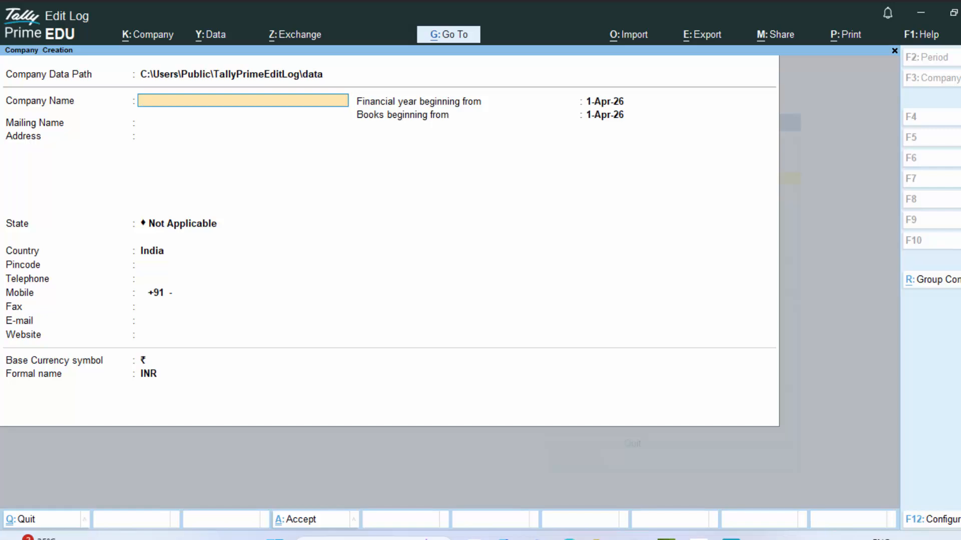
- Enter company 'India Gate', address 'New colony Deoria', state Uttar Pradesh, pincode 274001, and accept
type("India Gate")
key("Return")
key("Return")
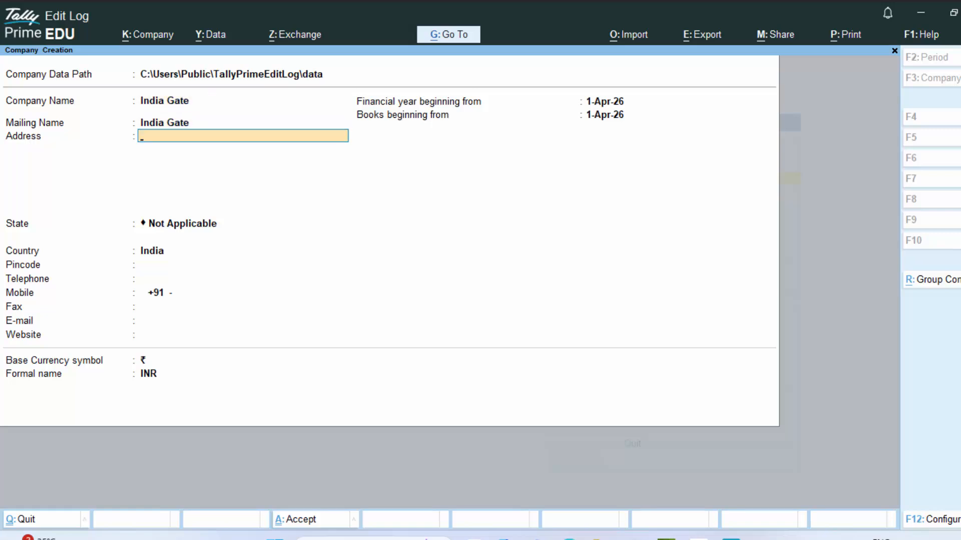
type("New colony Deoria")
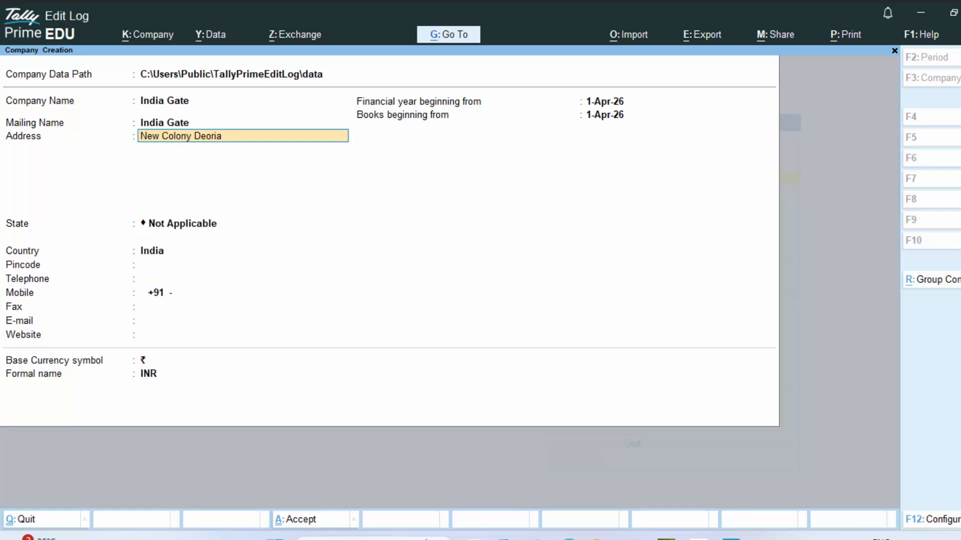
key("Return")
key("Return")
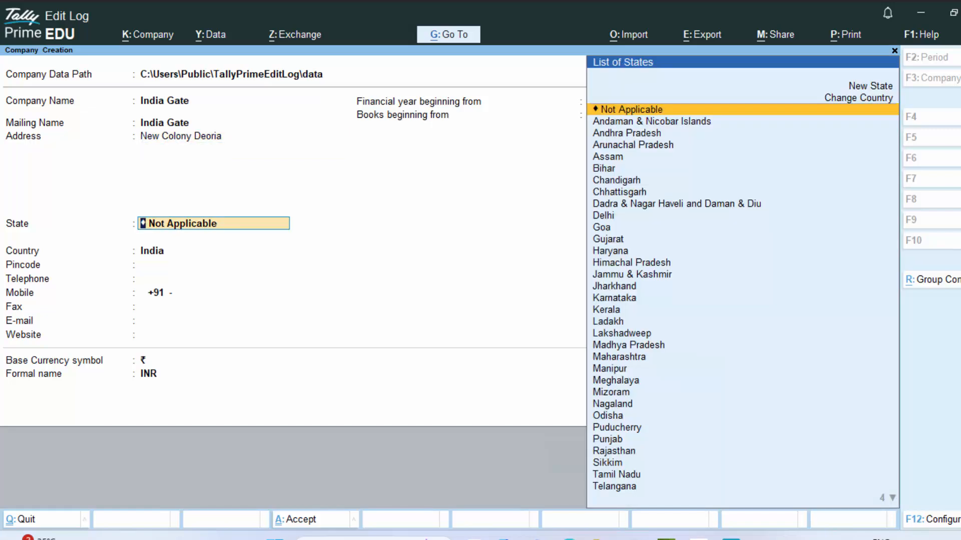
type("U")
key("Down")
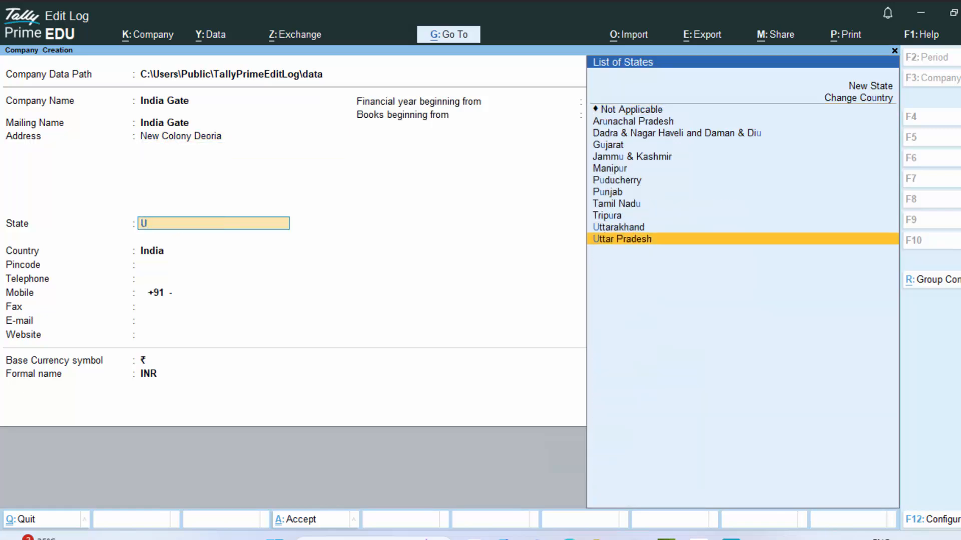
key("Return")
type("2")
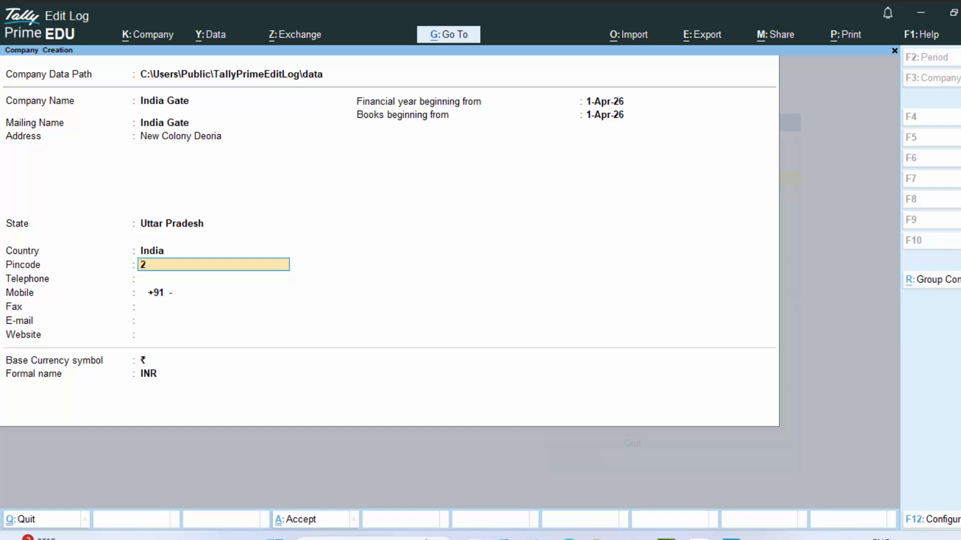
type("74001")
key("Return")
key("Return")
key("Return")
key("Return")
key("Return")
key("Return")
key("Return")
key("Return")
key("Return")
key("Return")
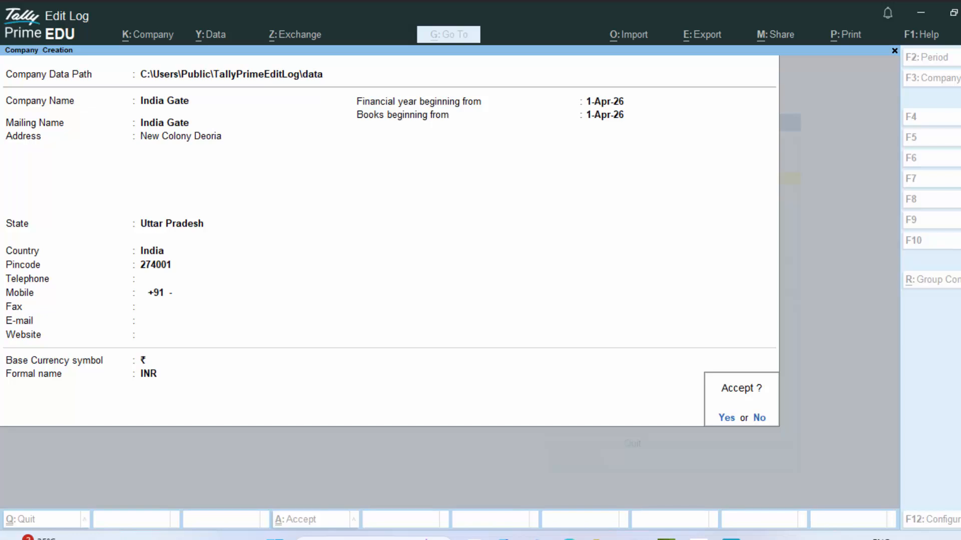
key("Return")
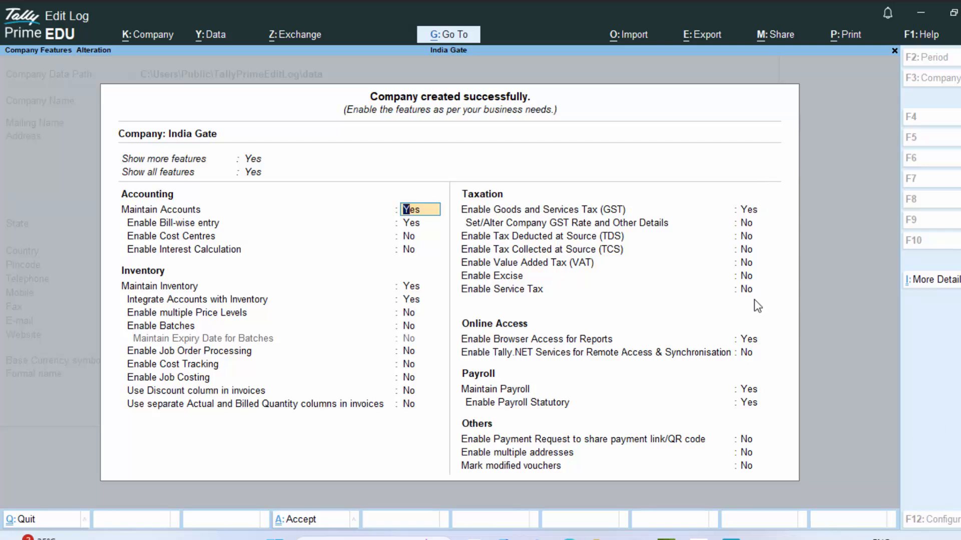
- Set Browser Access for Reports to No and open Payroll Statutory Details under payroll
left_click(750, 340)
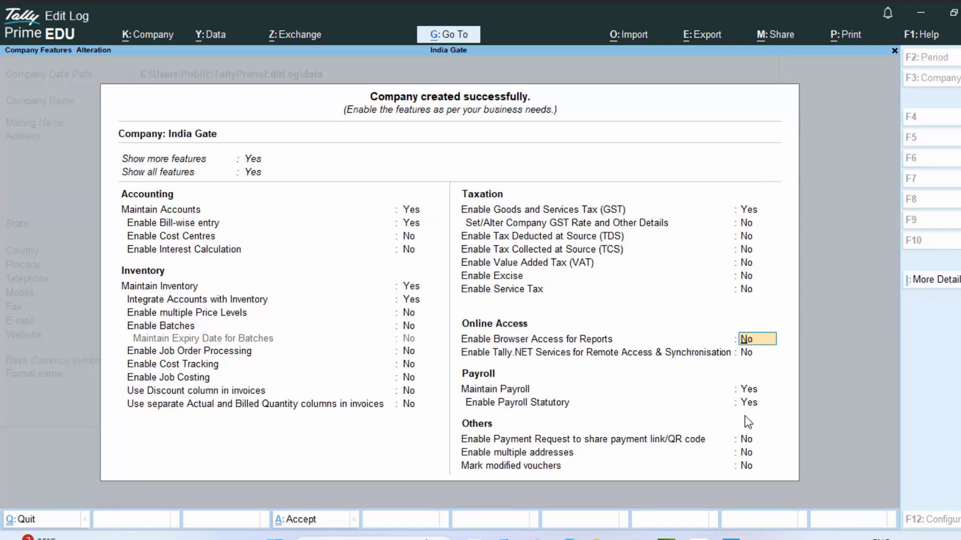
left_click(750, 390)
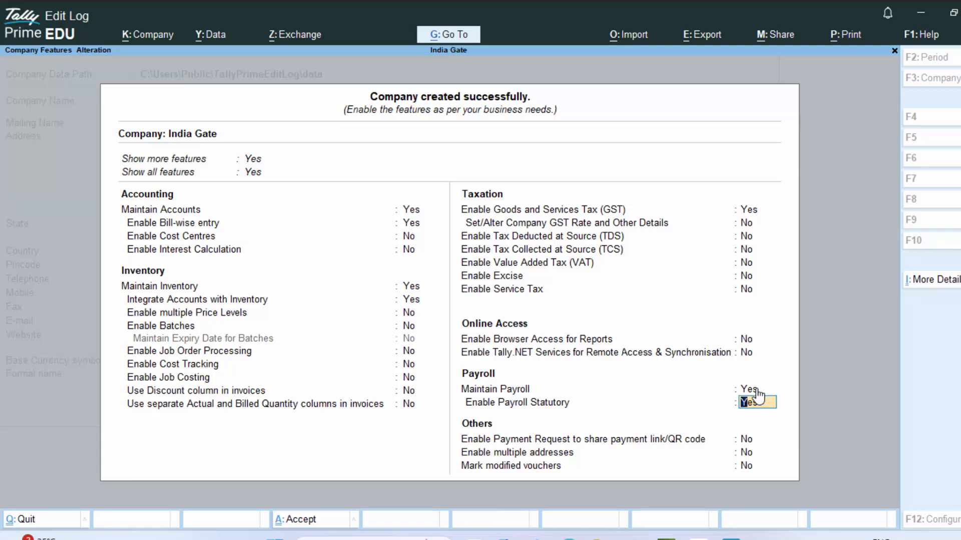
key("Return")
key("Return")
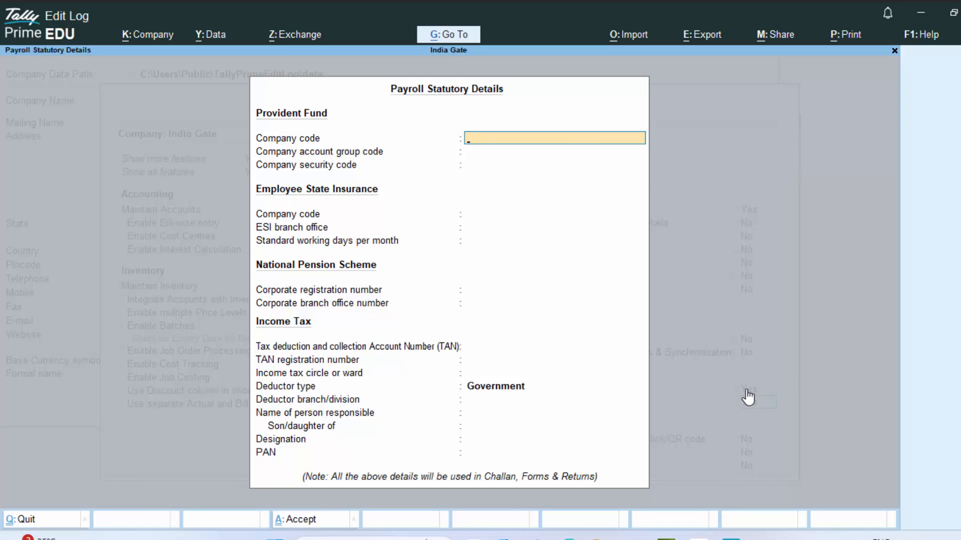
- Enter the Provident Fund codes 6868, 8698698, 6869 and 658
type("6868")
key("Return")
type("8698")
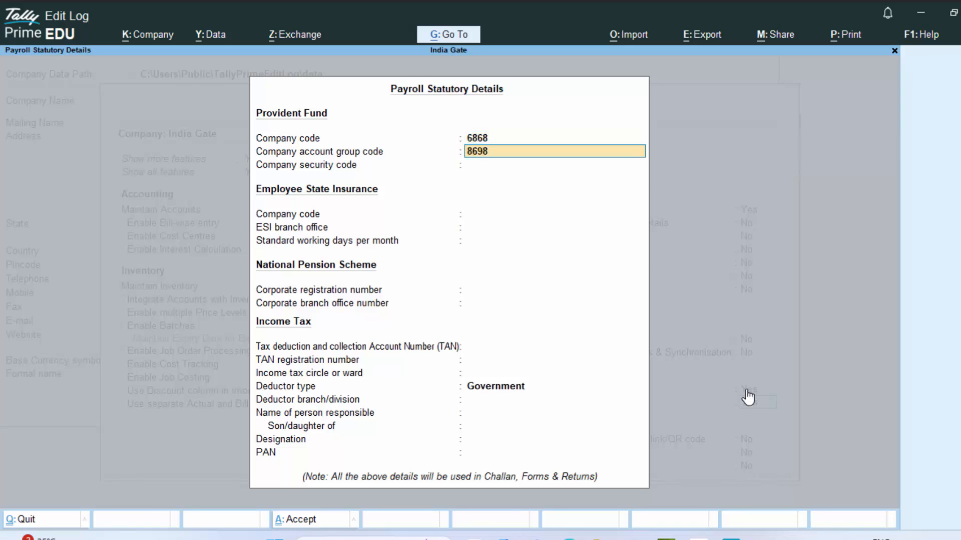
type("698")
key("Return")
type("6869")
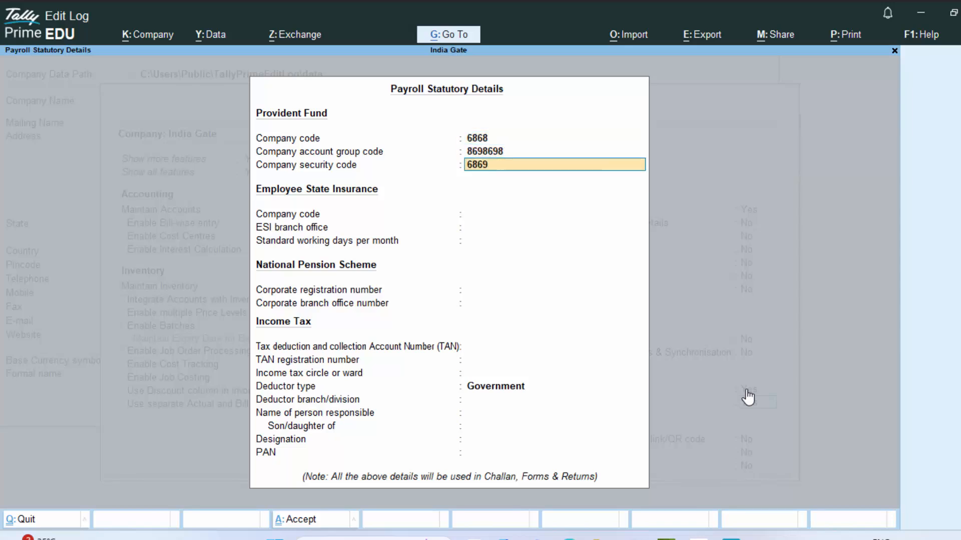
key("Return")
type("658")
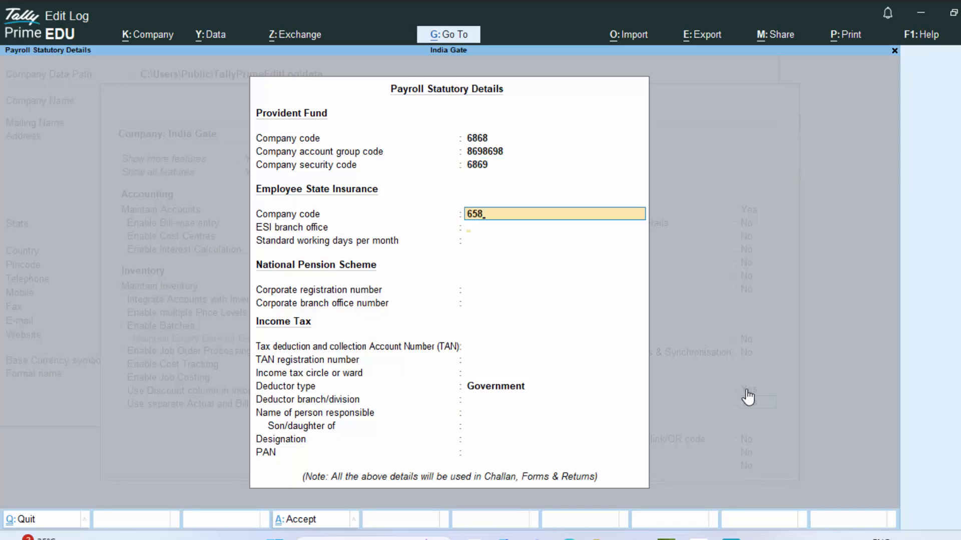
key("Return")
- Set the ESI branch office to Deoria with 30 standard working days
type("868")
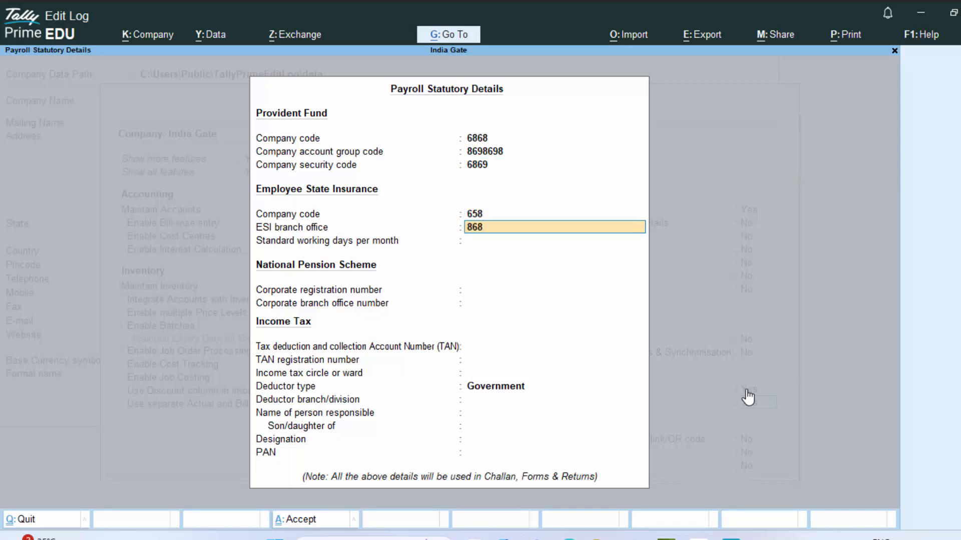
key("BackSpace")
key("BackSpace")
key("BackSpace")
type("Deoria")
key("Return")
type("30")
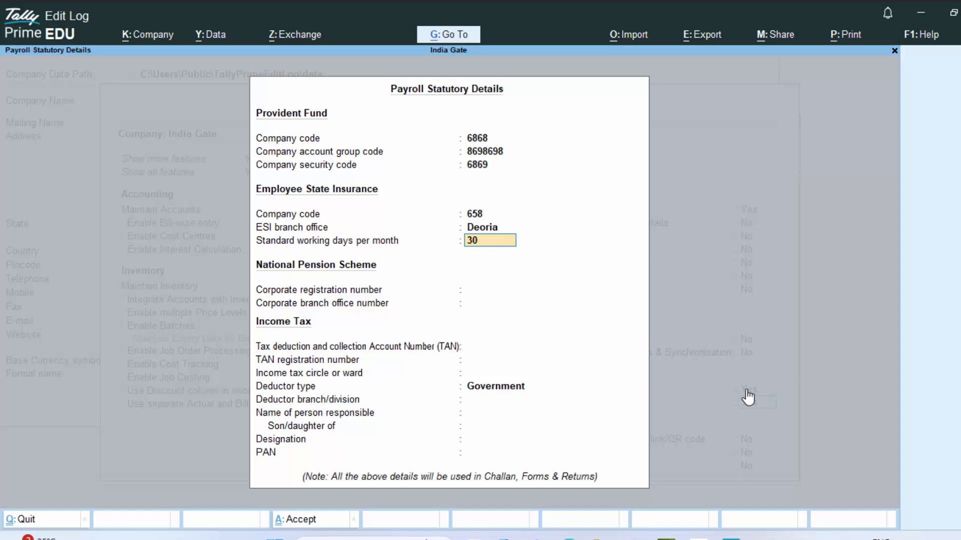
key("Return")
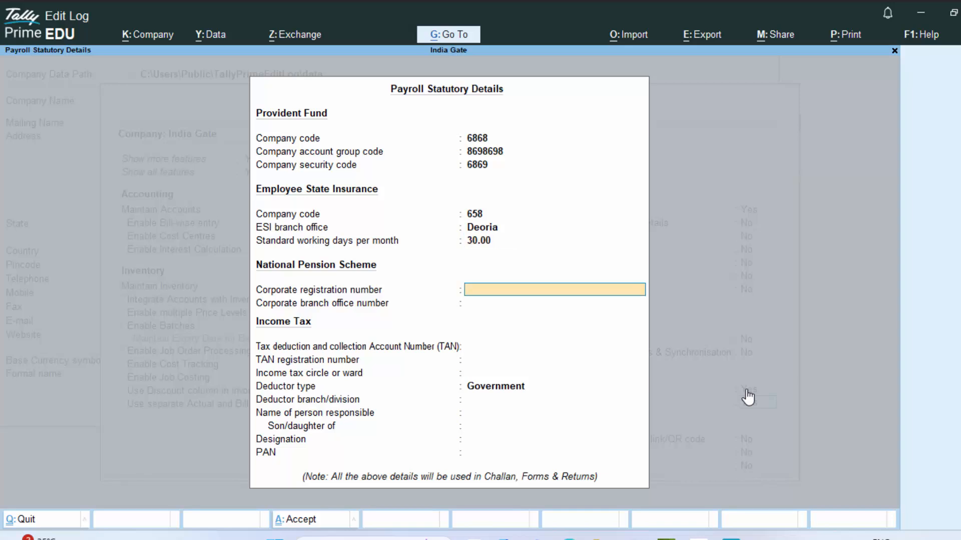
- Enter NPS numbers 698698 and 987987, then TAN AAAA4567D9, which is rejected as invalid
type("698698")
key("Return")
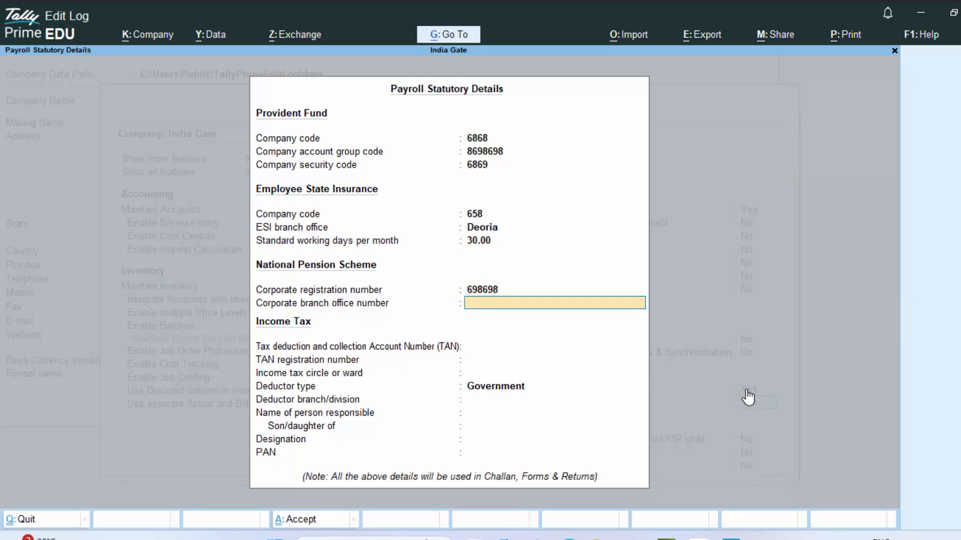
type("987987")
key("Return")
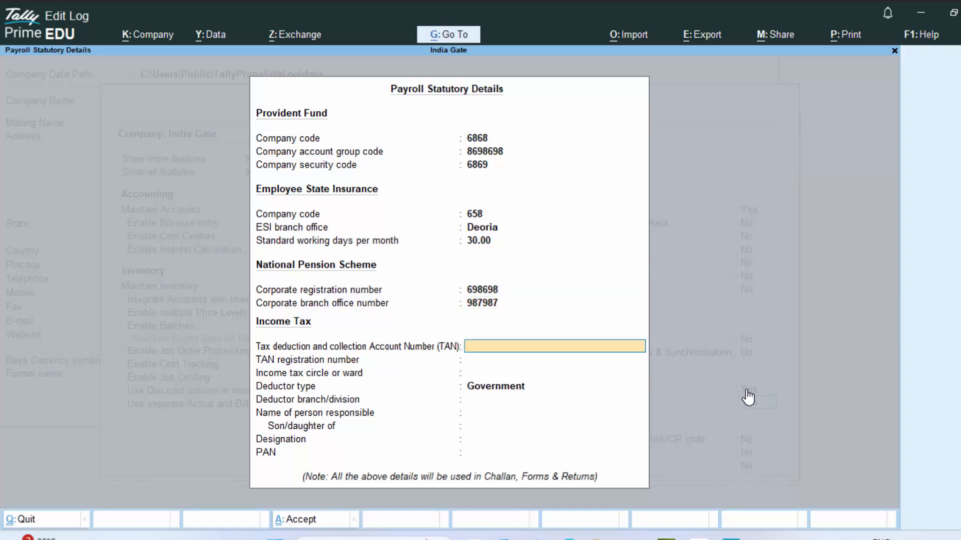
type("AAAA4567D9")
key("Return")
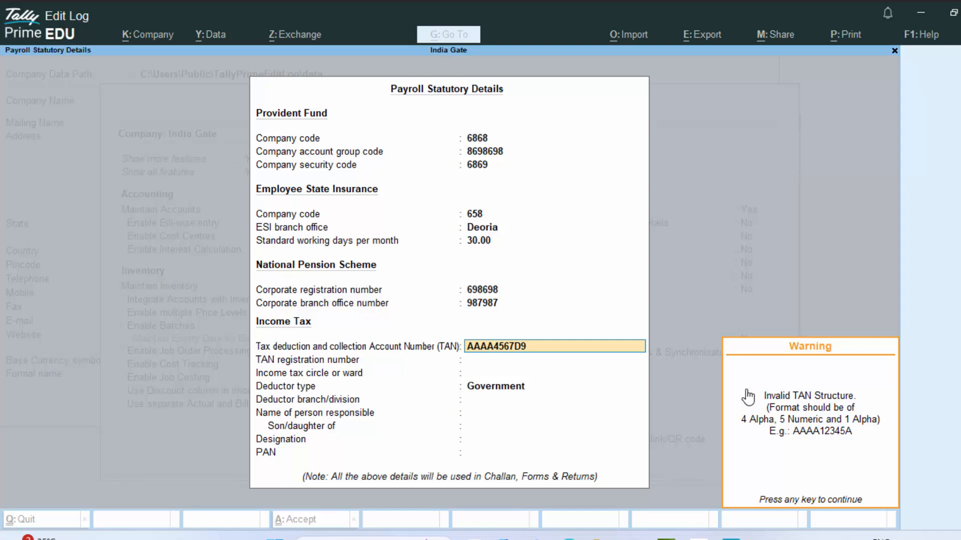
- Correct the TAN to AAAA45678A and enter TAN registration number 6578698
key("Return")
key("BackSpace")
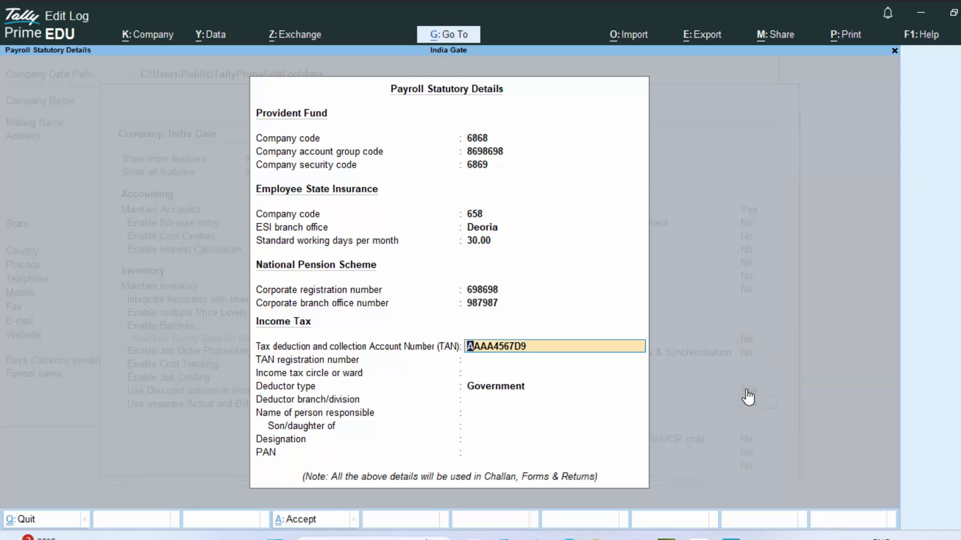
type("AAAA45678A")
key("Return")
type("6578698")
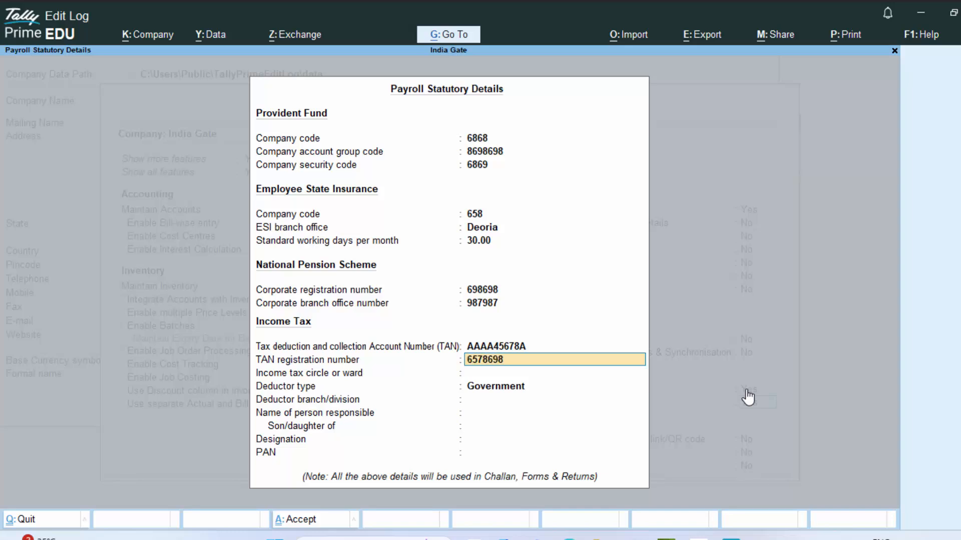
key("Return")
- Keep Government as deductor type, set branch Deoria, and enter the responsible person's and parent's names
key("Return")
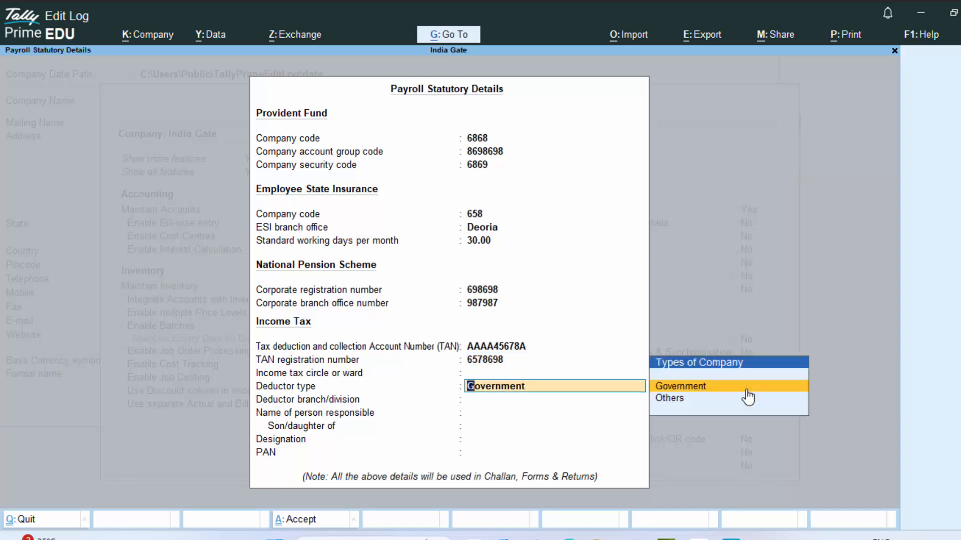
key("Return")
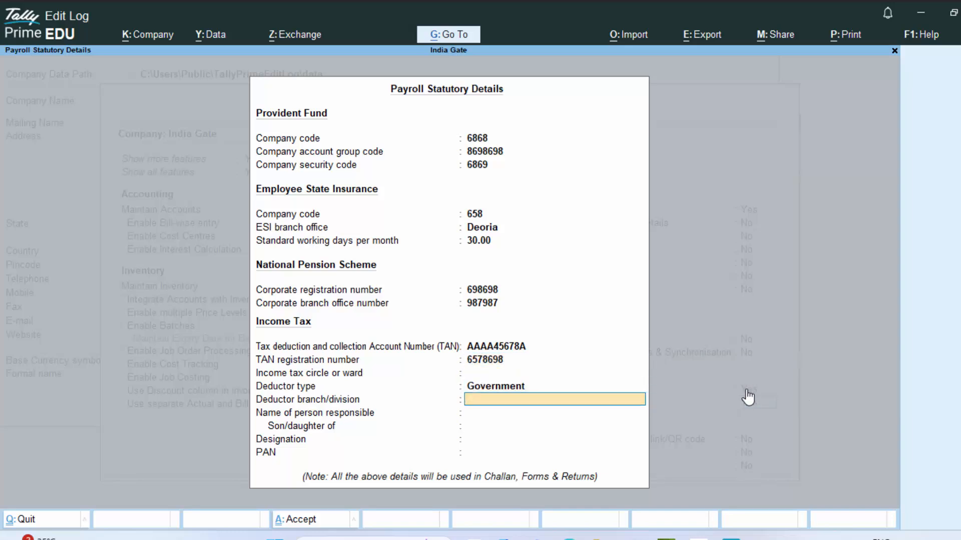
type("Deoria")
key("Return")
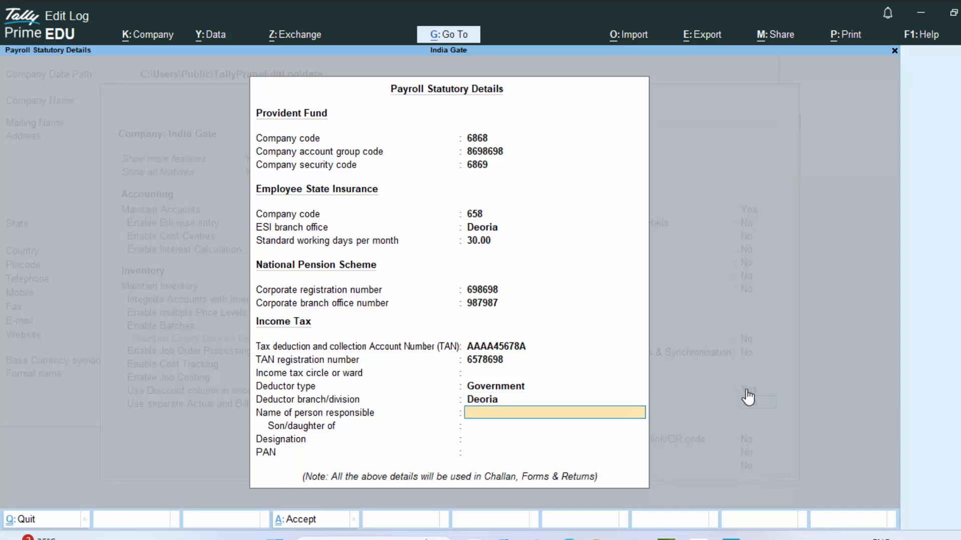
key("Return")
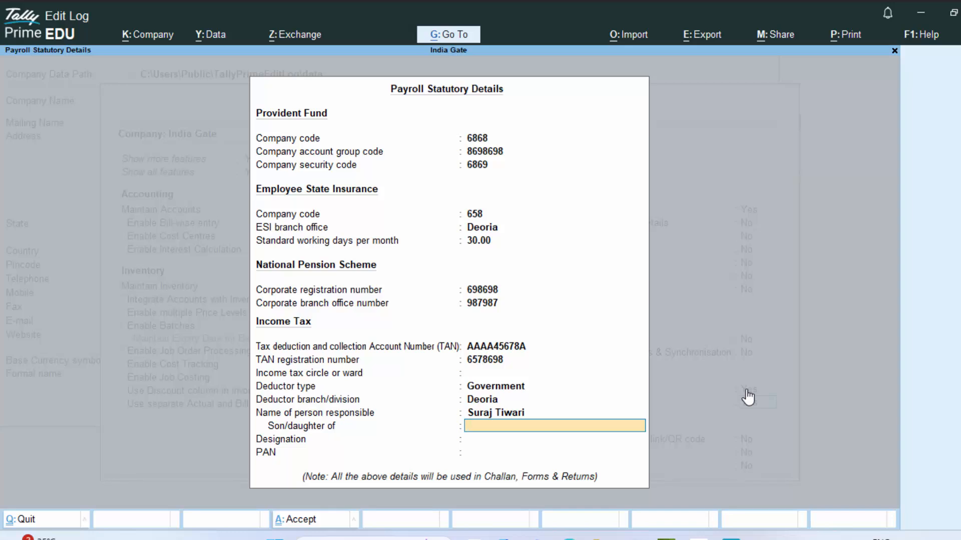
type("Mr Pn Tiwari")
key("Return")
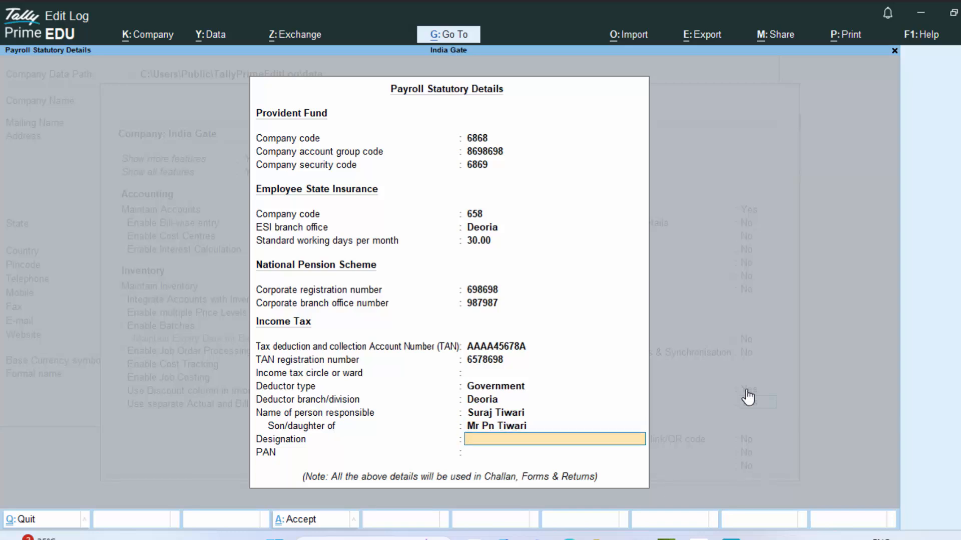
- Enter the responsible person's PAN and accept the payroll statutory details
key("Return")
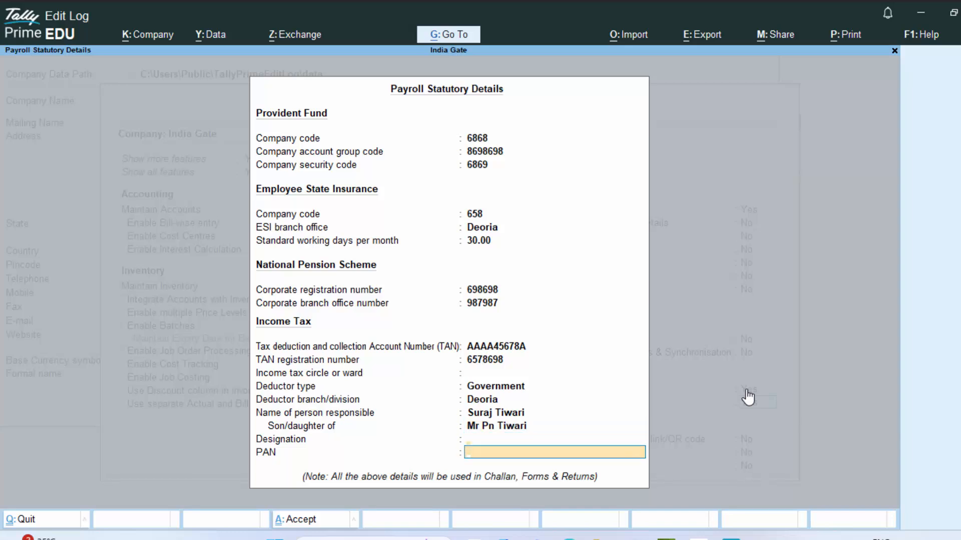
key("BackSpace")
key("Return")
key("Return")
key("Return")
key("Return")
key("Return")
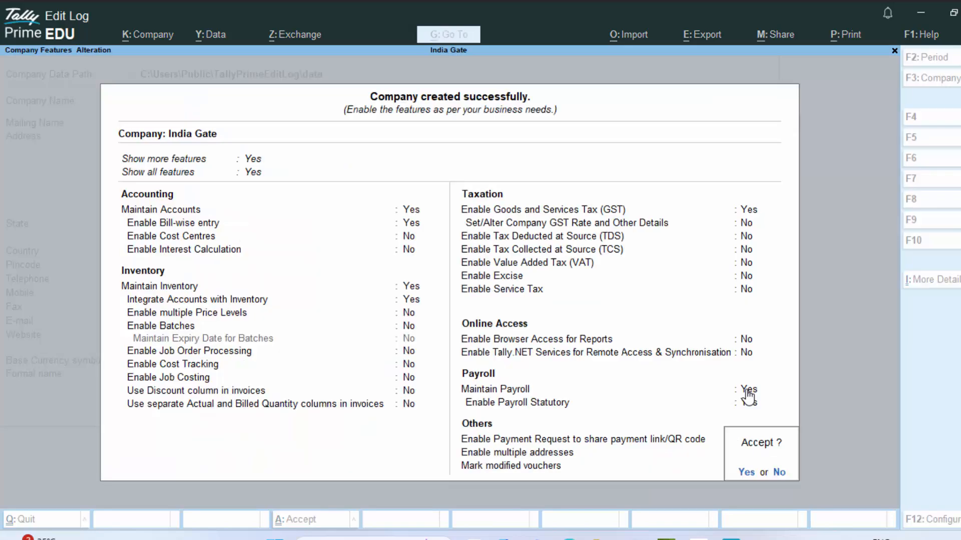
key("Return")
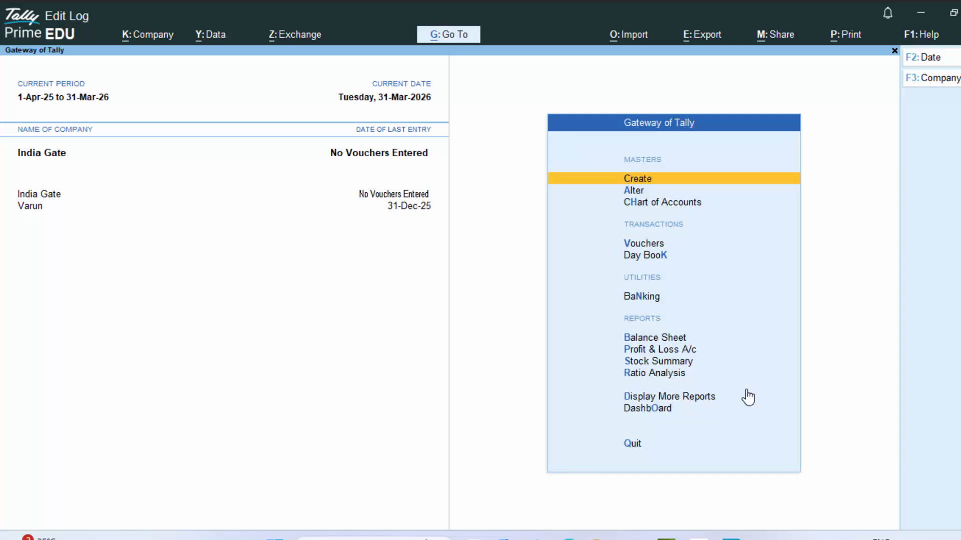
- Go to Vouchers from the Gateway of Tally, landing on a blank Payment voucher
key("Down")
key("Down")
key("Down")
key("Down")
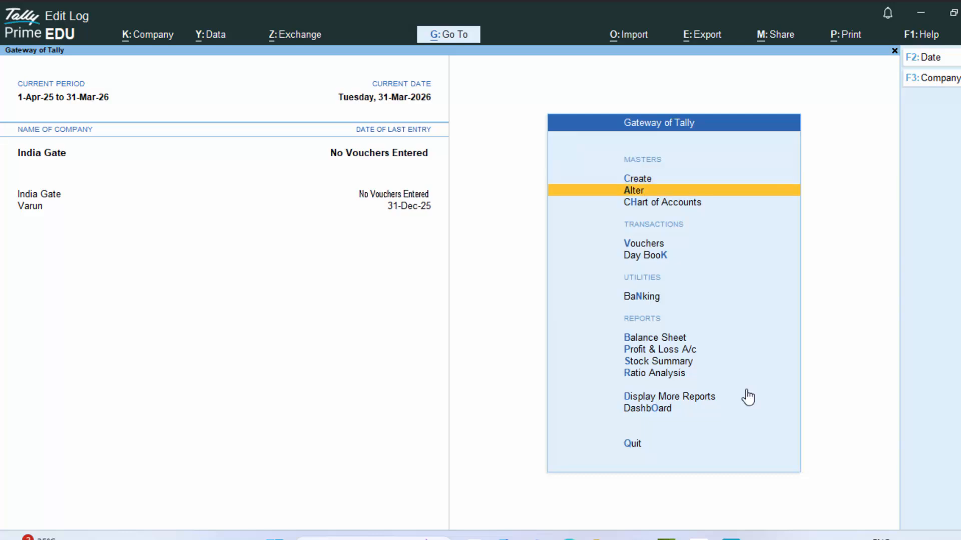
key("Up")
key("Return")
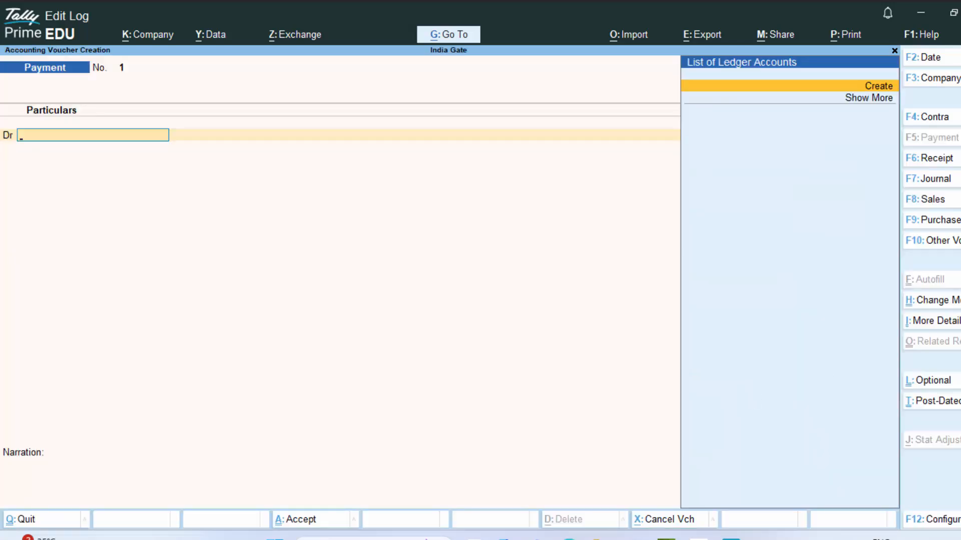
- Switch to an Attendance voucher and create a new employee, entering the employee's name
left_click(951, 246)
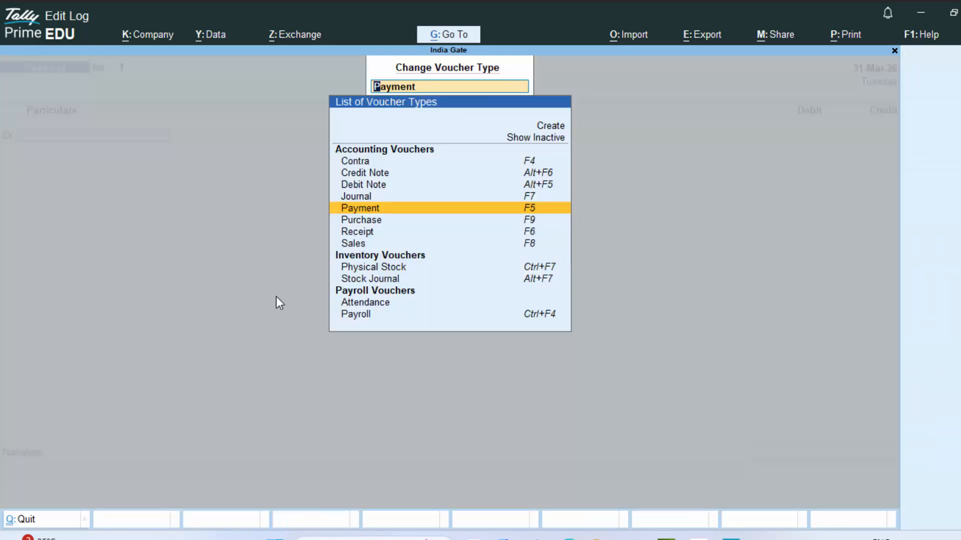
left_click(385, 303)
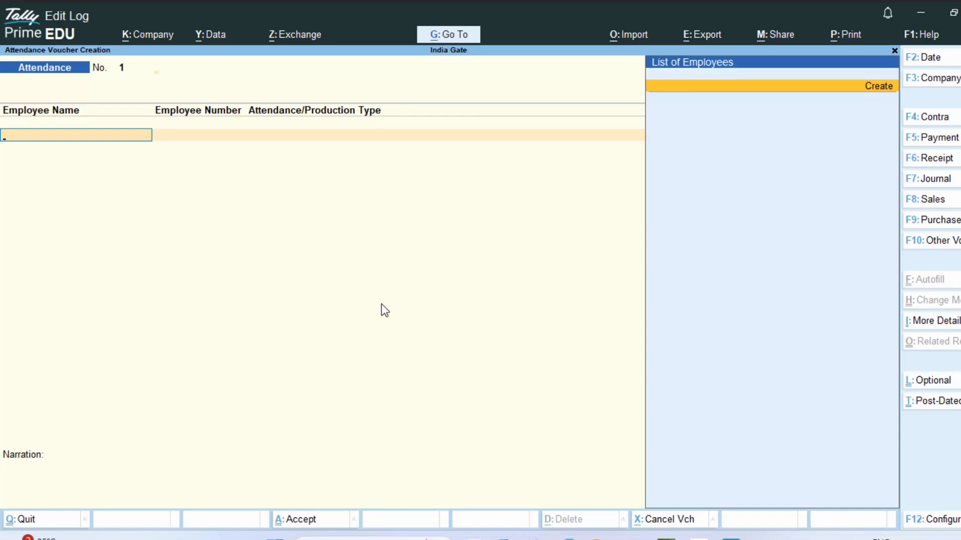
key("Return")
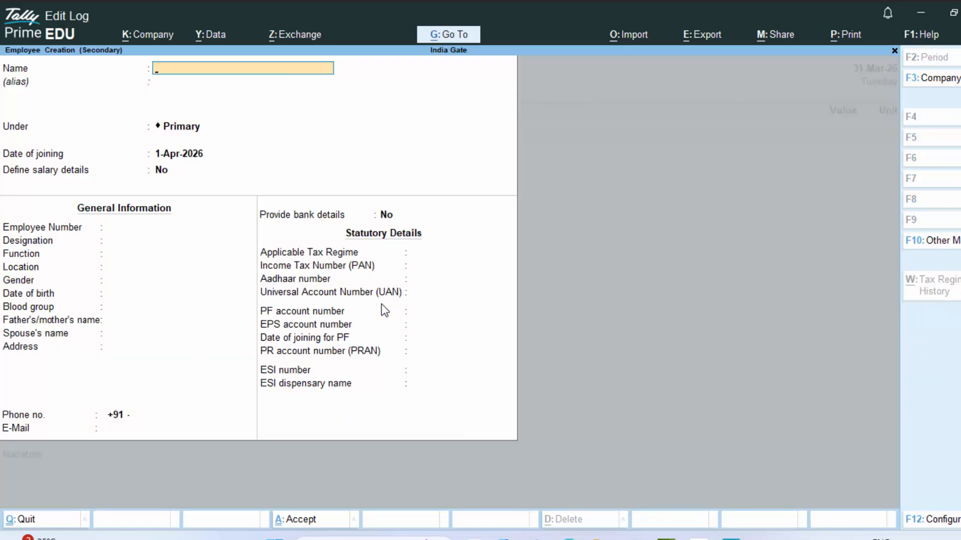
type("M R")
key("BackSpace")
type("r Raj")
key("Return")
key("Return")
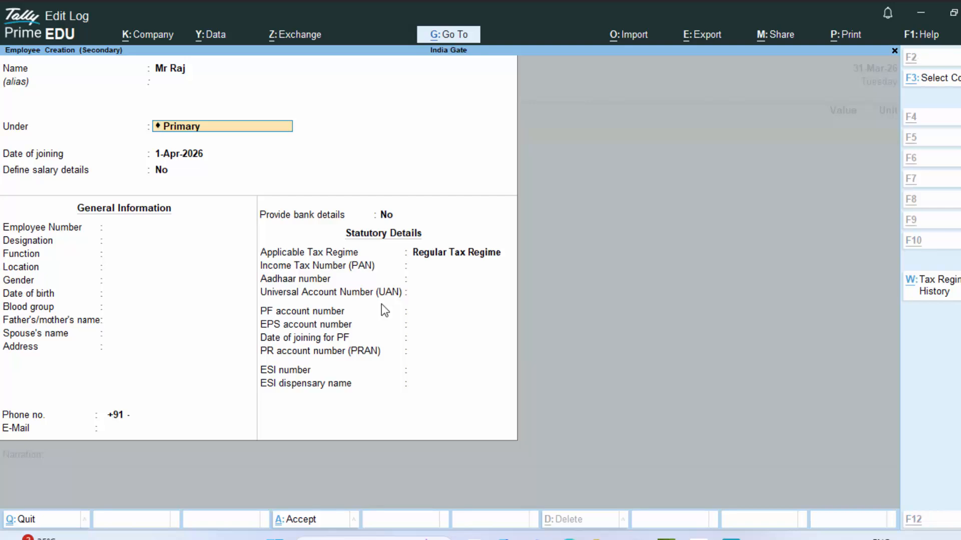
- Create the employee group Cashier and place the employee under it
key("alt+c")
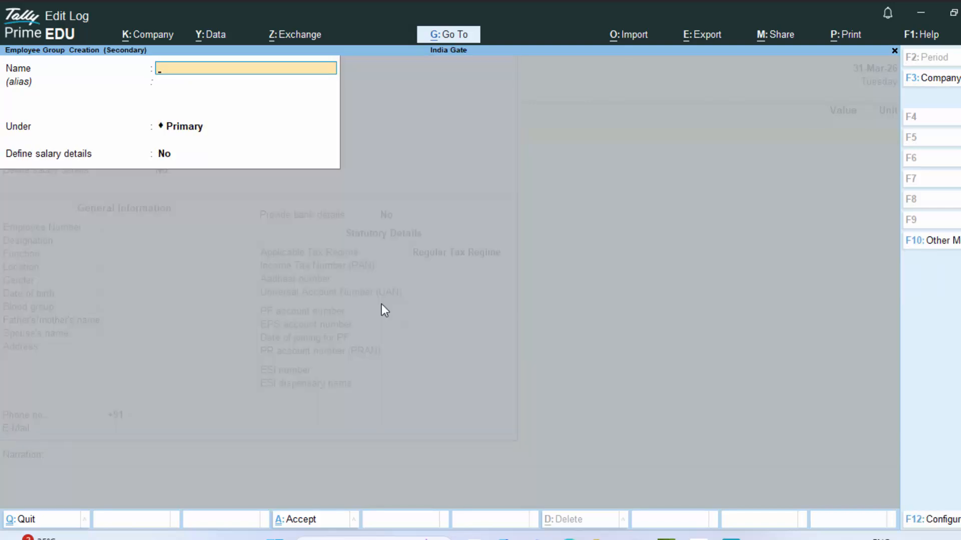
type("Cashier")
key("Return")
key("Return")
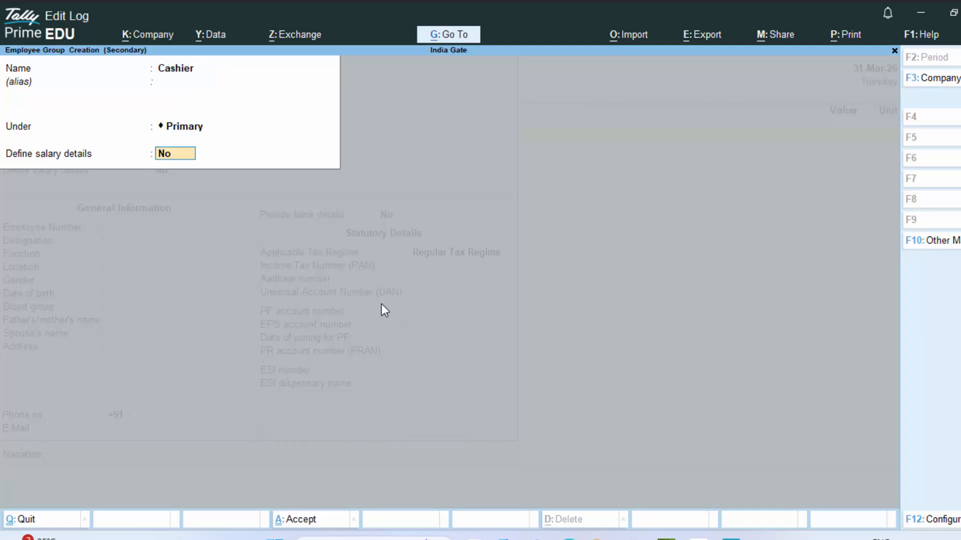
key("Return")
key("Return")
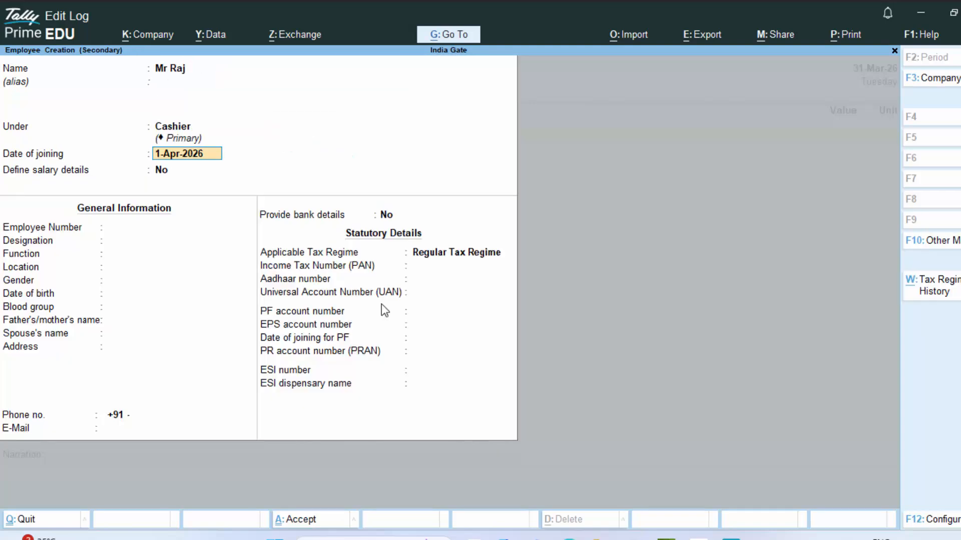
- Turn on salary details for the employee and begin creating a new pay head
key("Return")
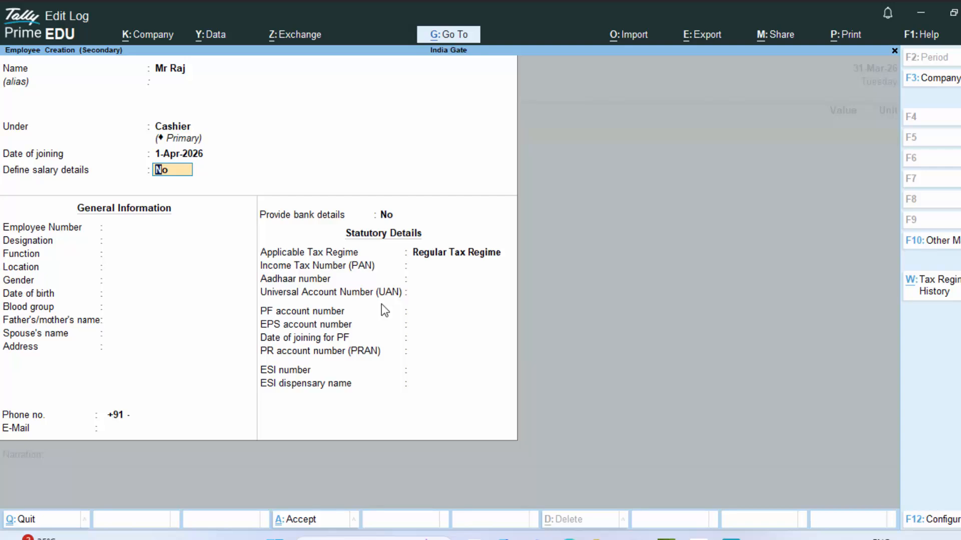
type("y")
key("Return")
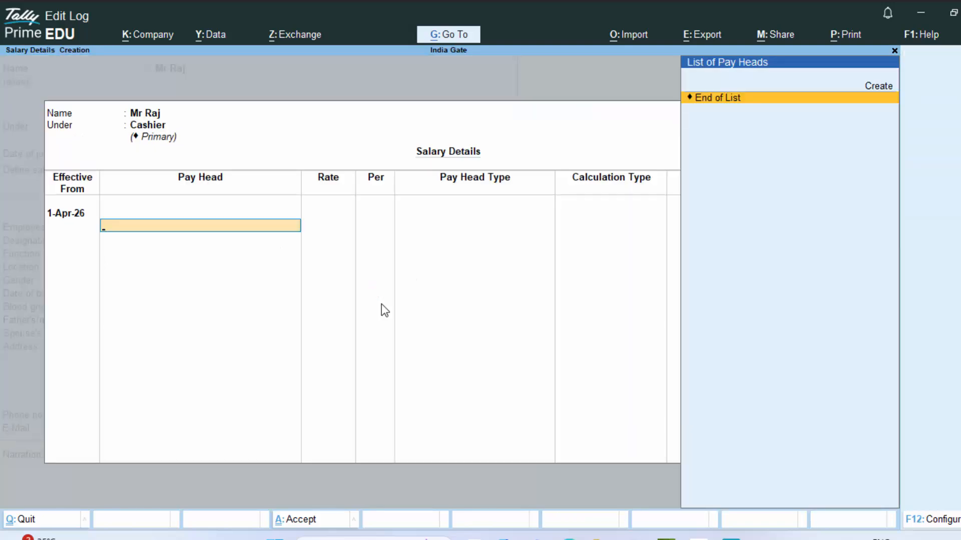
key("Up")
key("Return")
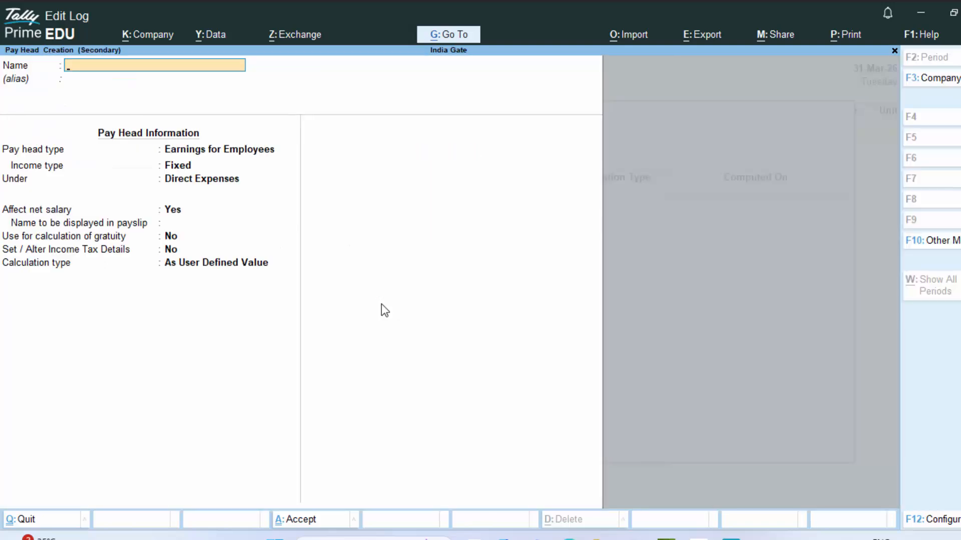
- Name the pay head Basic Salary, an Earnings type under Indirect Expenses
type("Basic Salary")
key("Return")
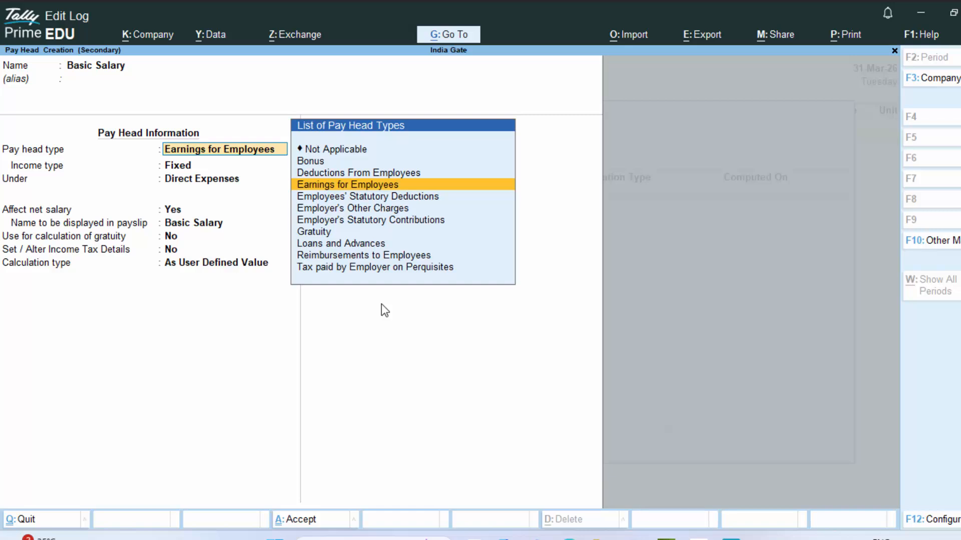
key("Return")
key("Return")
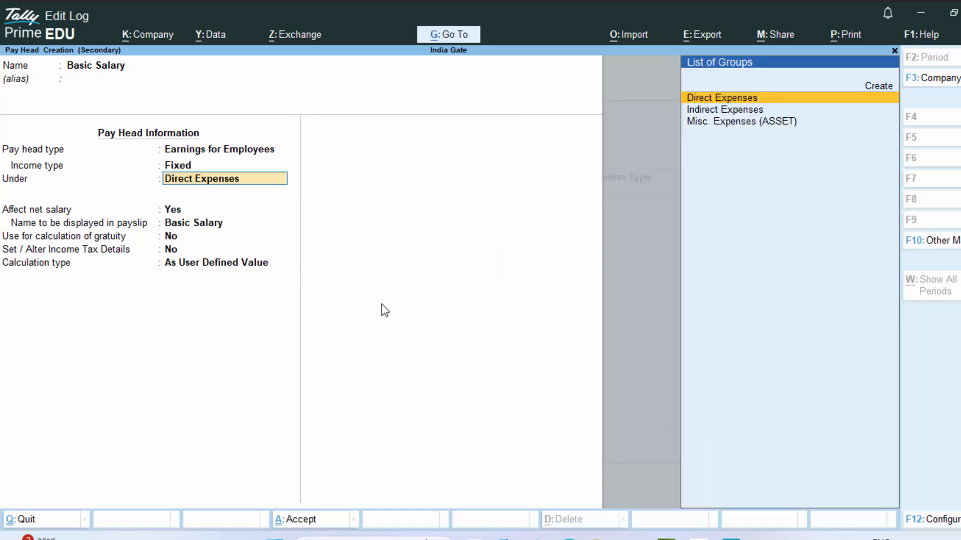
key("Down")
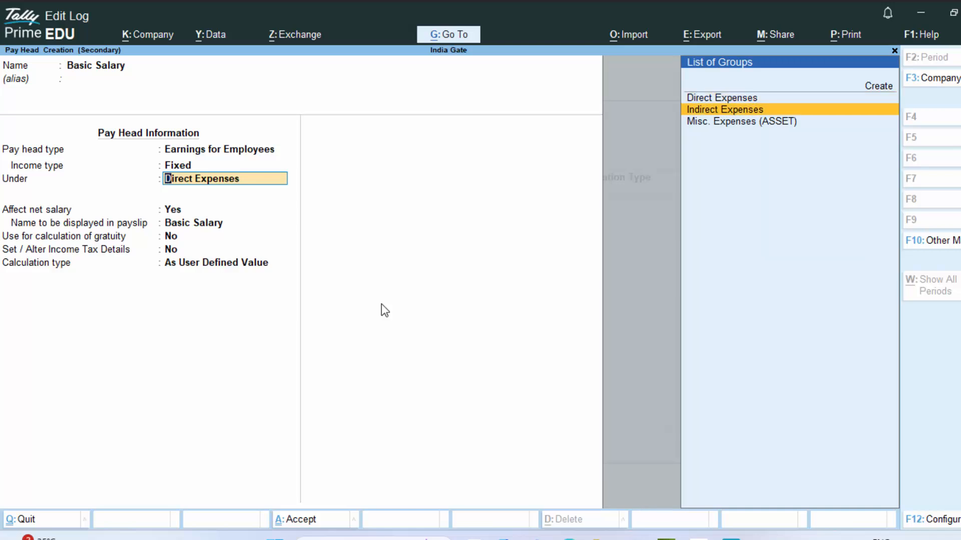
type("\\")
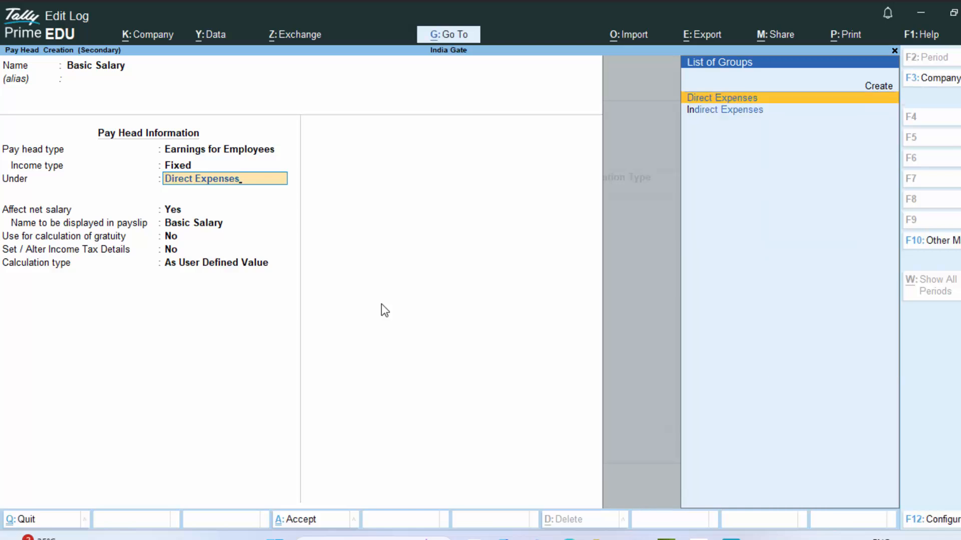
key("BackSpace")
key("BackSpace")
key("BackSpace")
key("BackSpace")
key("BackSpace")
key("BackSpace")
key("BackSpace")
key("BackSpace")
key("BackSpace")
key("BackSpace")
key("BackSpace")
key("BackSpace")
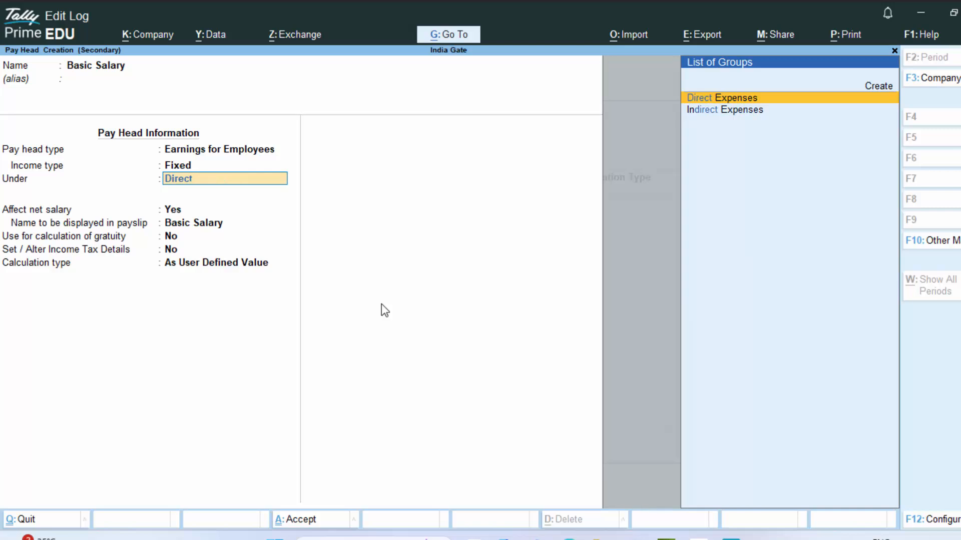
key("BackSpace")
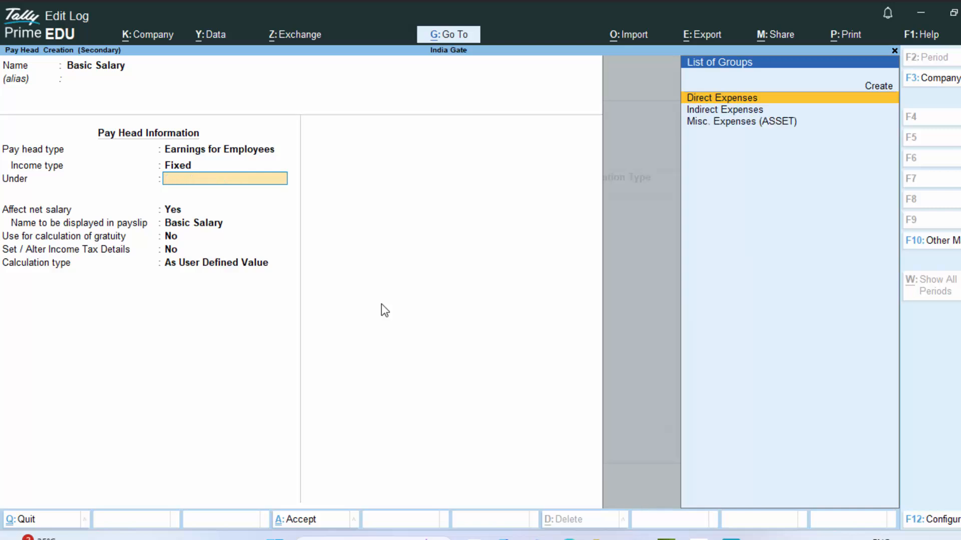
key("Down")
key("Return")
key("Return")
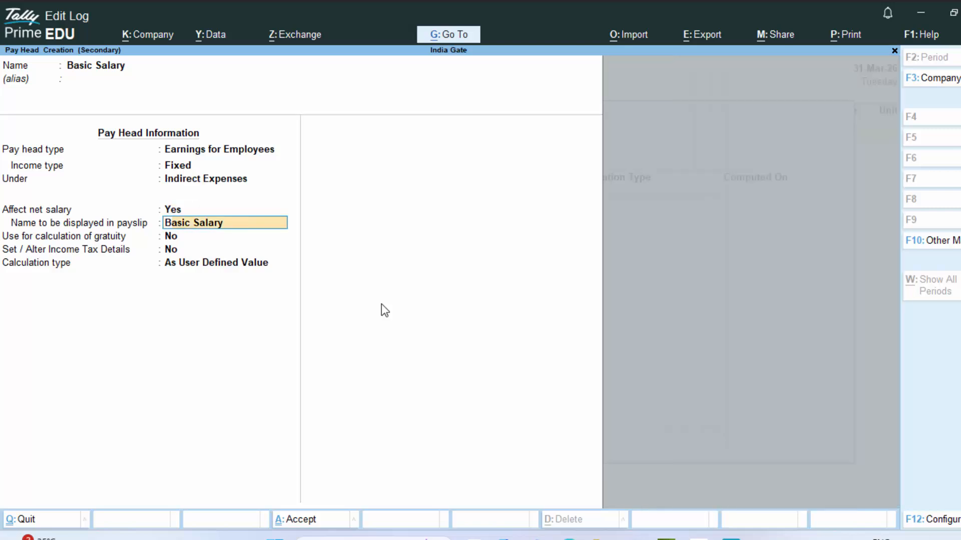
key("Return")
key("Return")
key("Return")
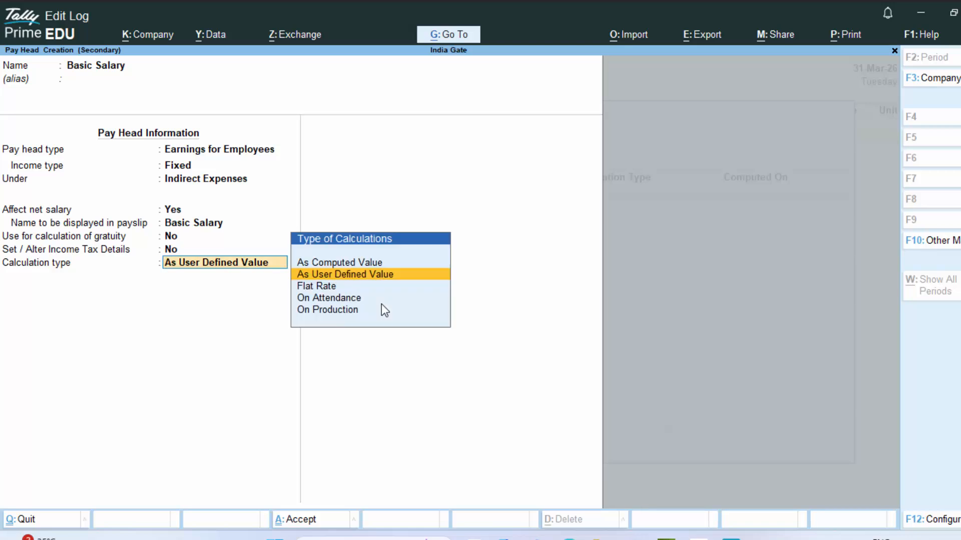
- Calculate it On Attendance, creating a new Absent attendance type for leave without pay
key("Down")
key("Down")
key("Return")
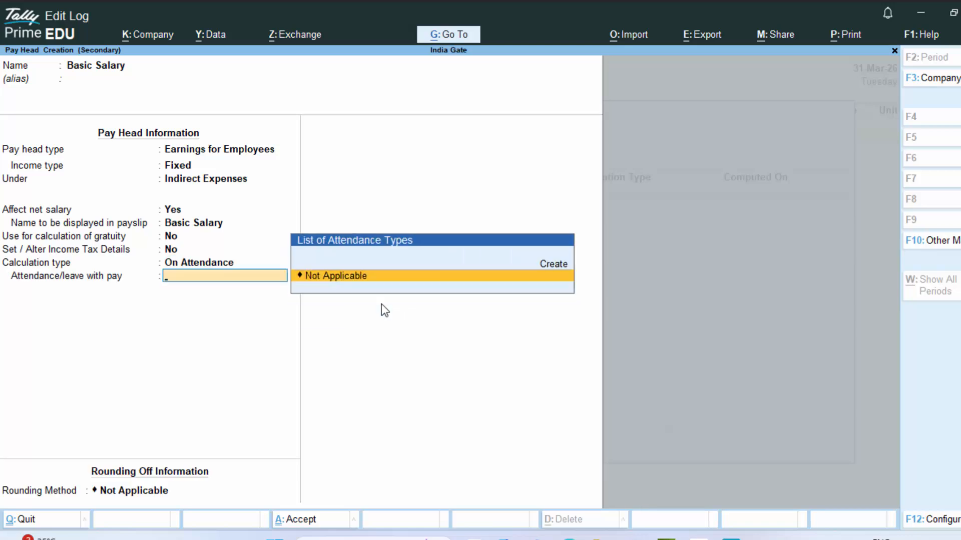
key("Return")
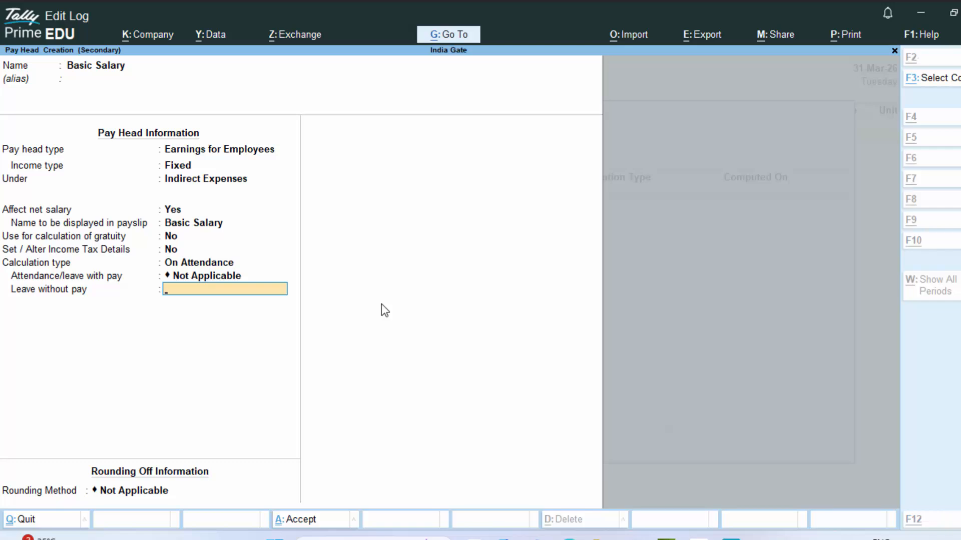
key("alt+c")
type("As")
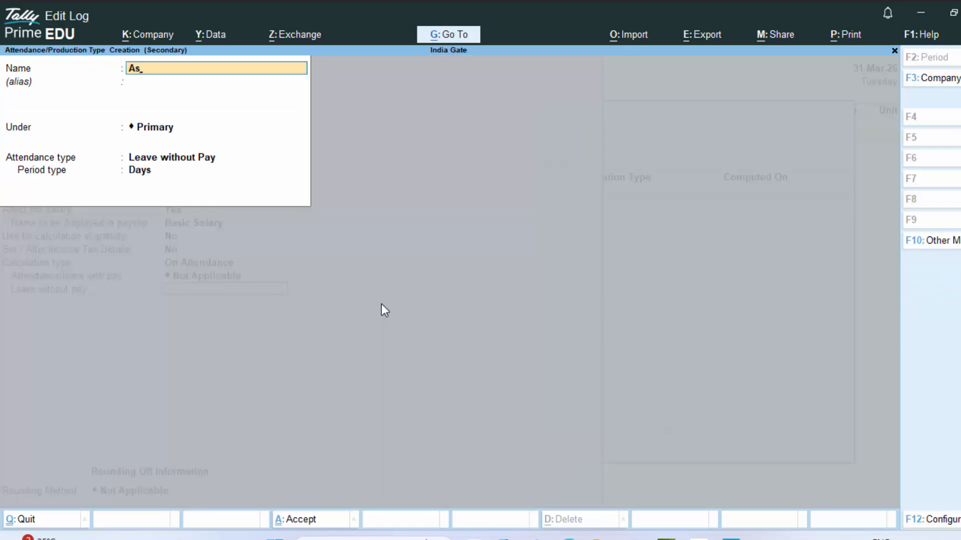
key("BackSpace")
type("bsent")
key("Return")
key("Return")
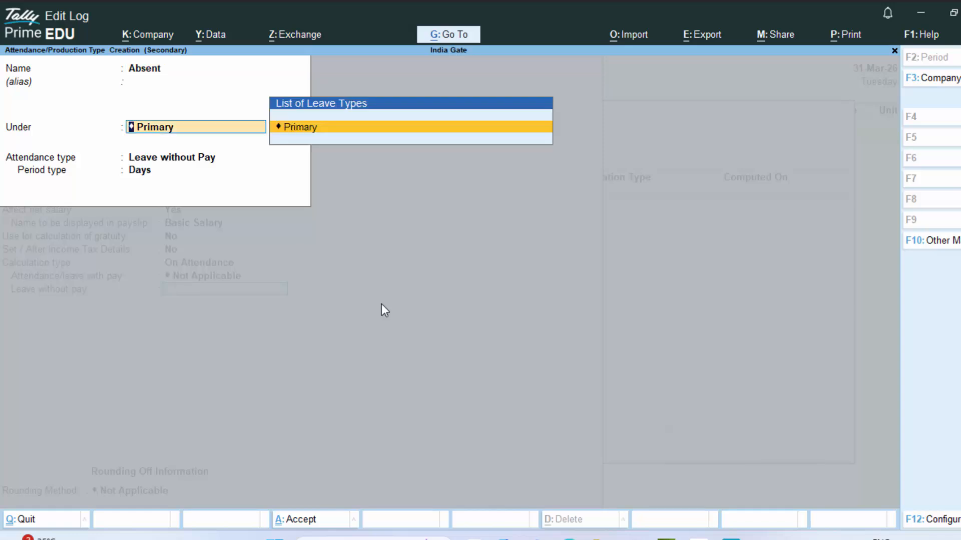
key("Return")
key("Return")
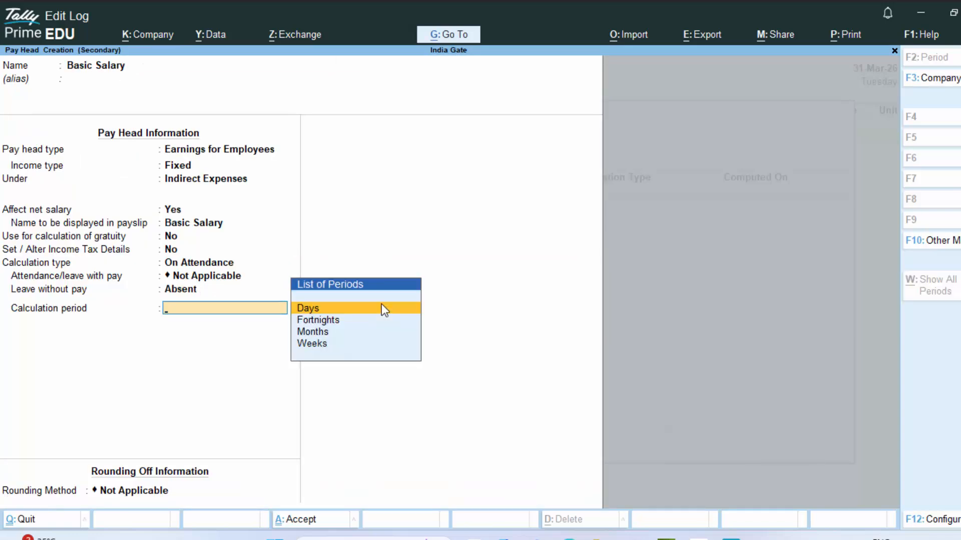
- Set the calculation period to Months with Normal Rounding and finish the pay head
key("Down")
key("Down")
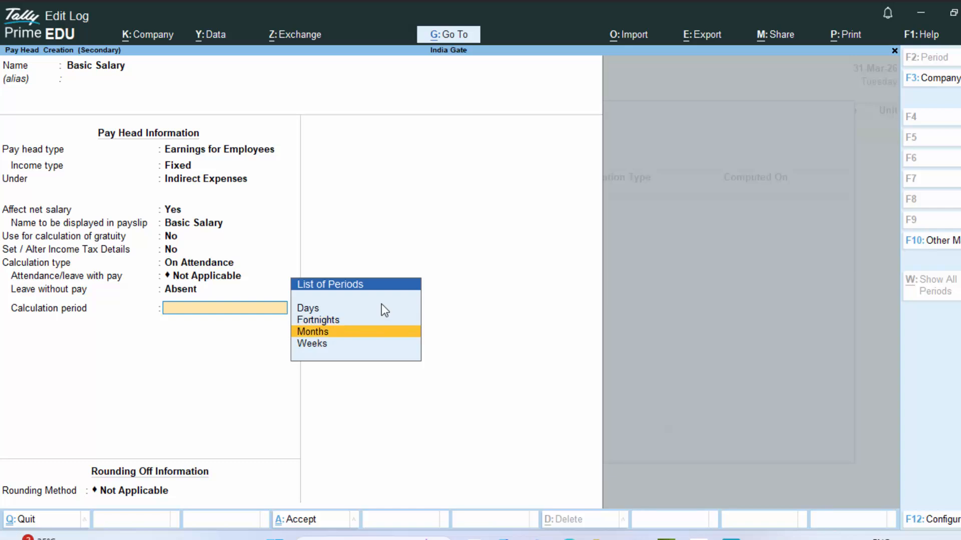
key("Return")
key("Return")
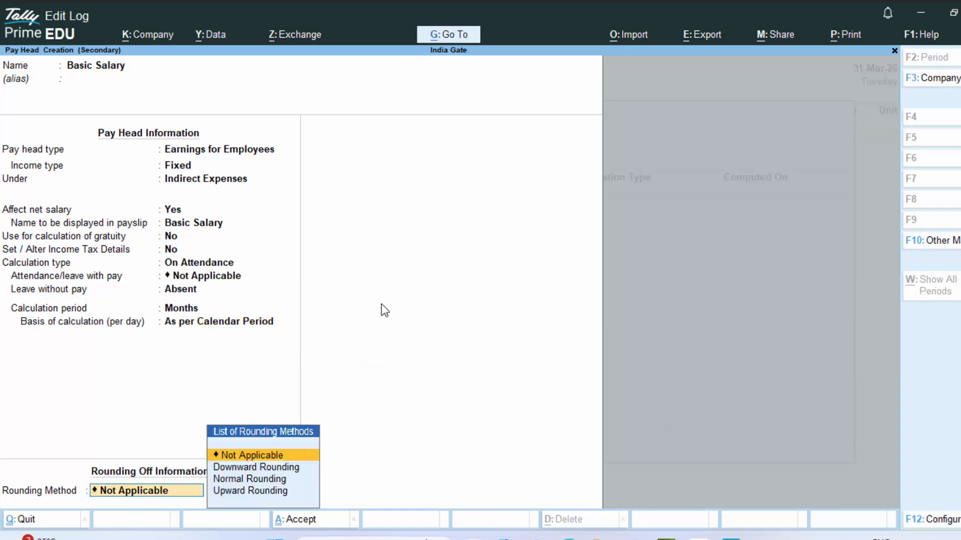
key("Down")
key("Down")
key("Return")
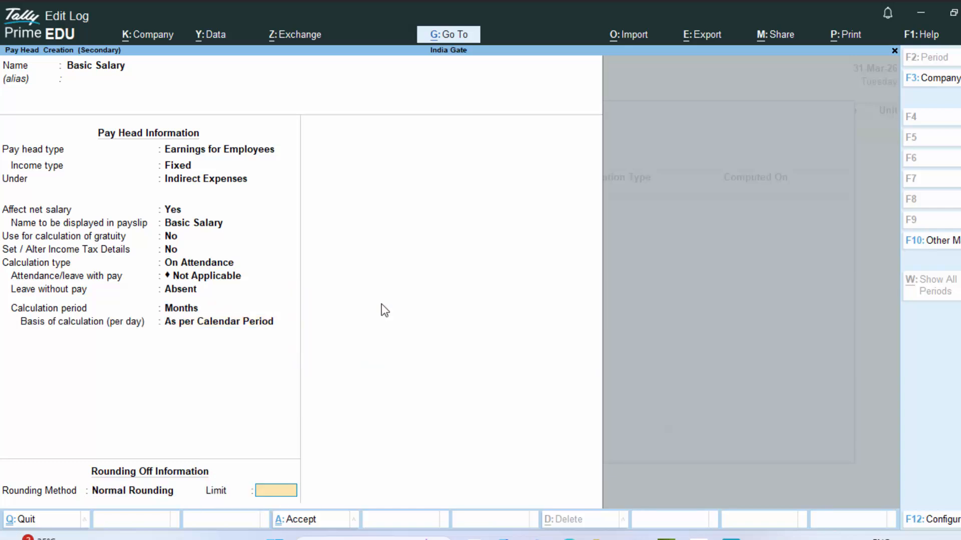
key("Return")
key("Return")
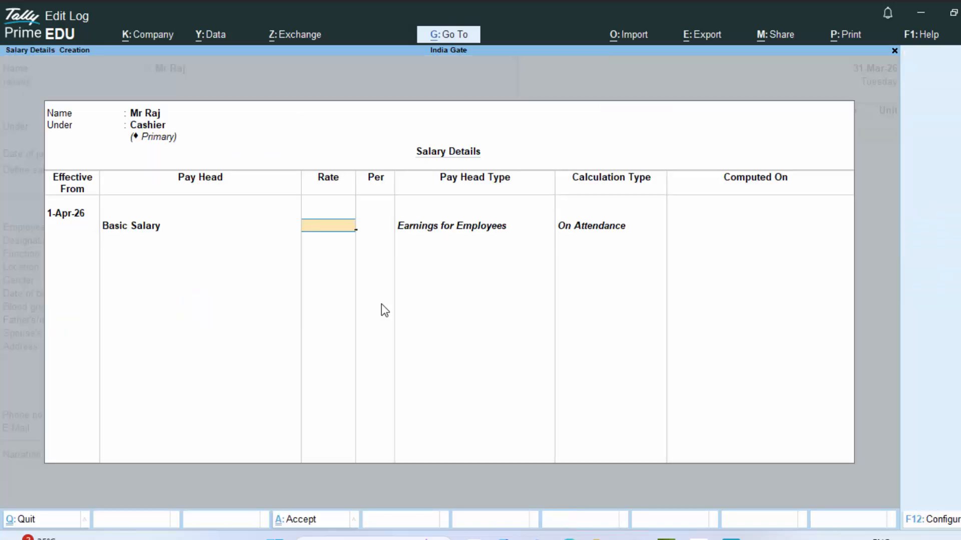
- Enter 20,000 as the monthly Basic Salary rate, declining to quit the employee form
type("20,000")
key("Return")
key("Return")
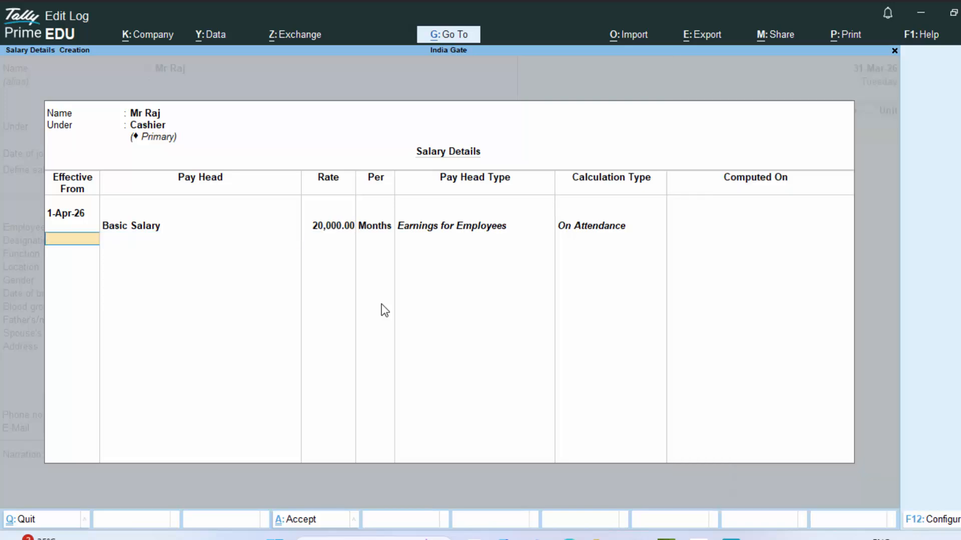
key("Return")
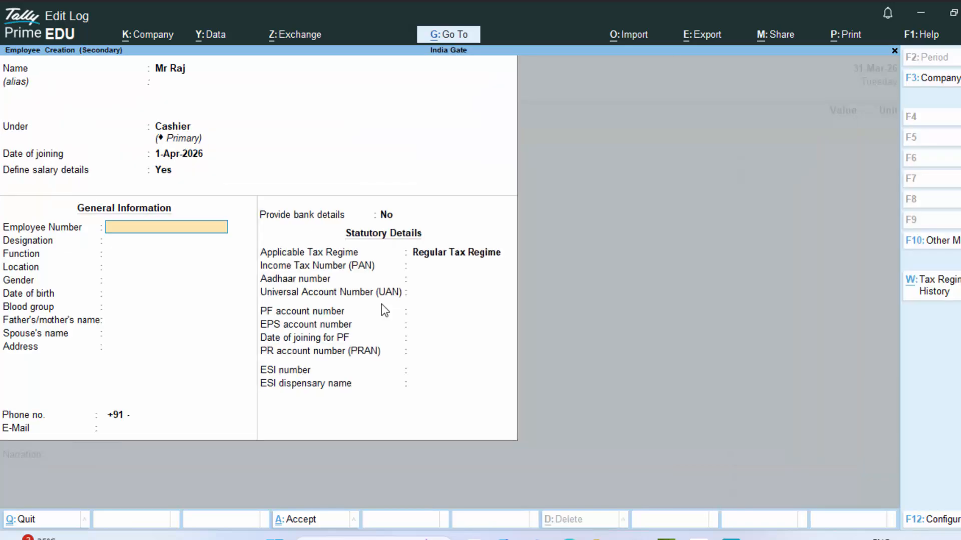
key("Escape")
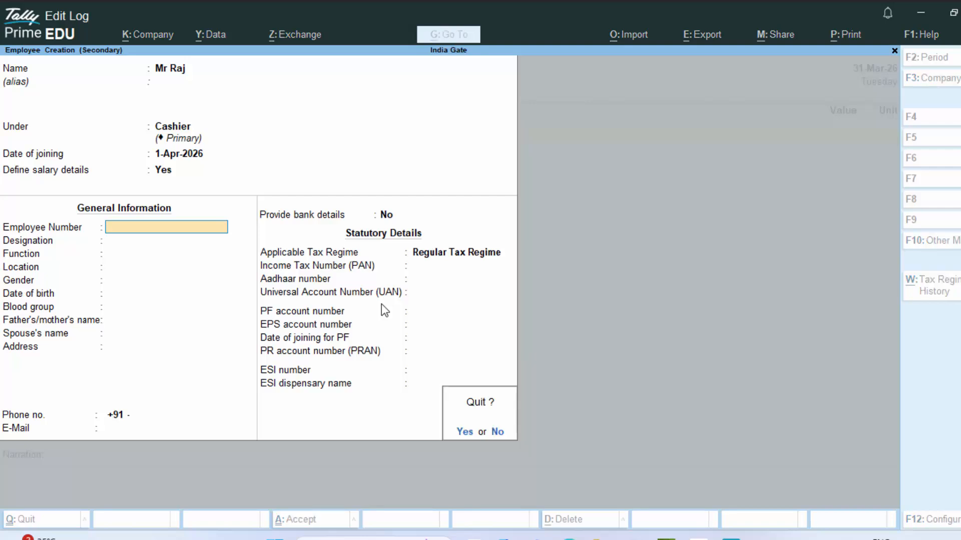
key("n")
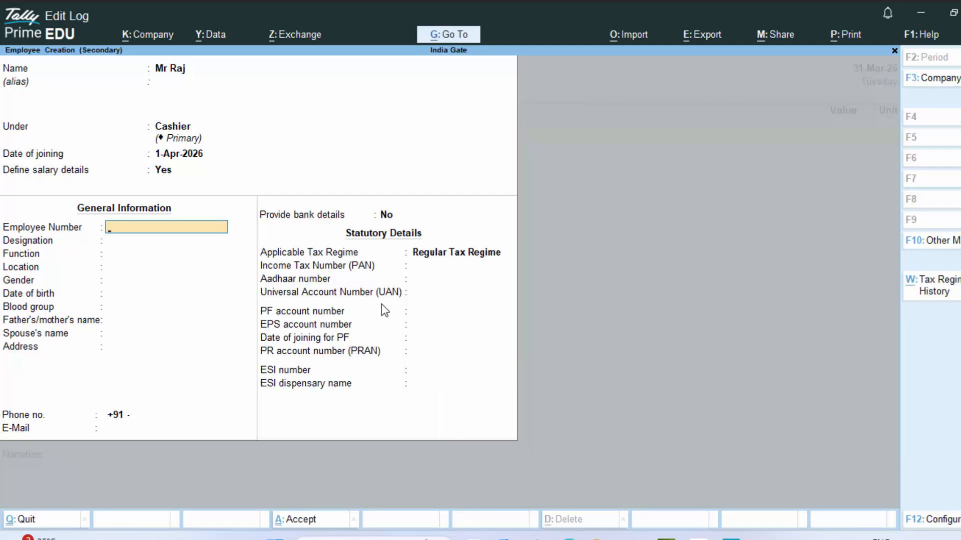
- Reopen the employee's salary details and start creating another pay head
left_click(171, 176)
left_click(170, 175)
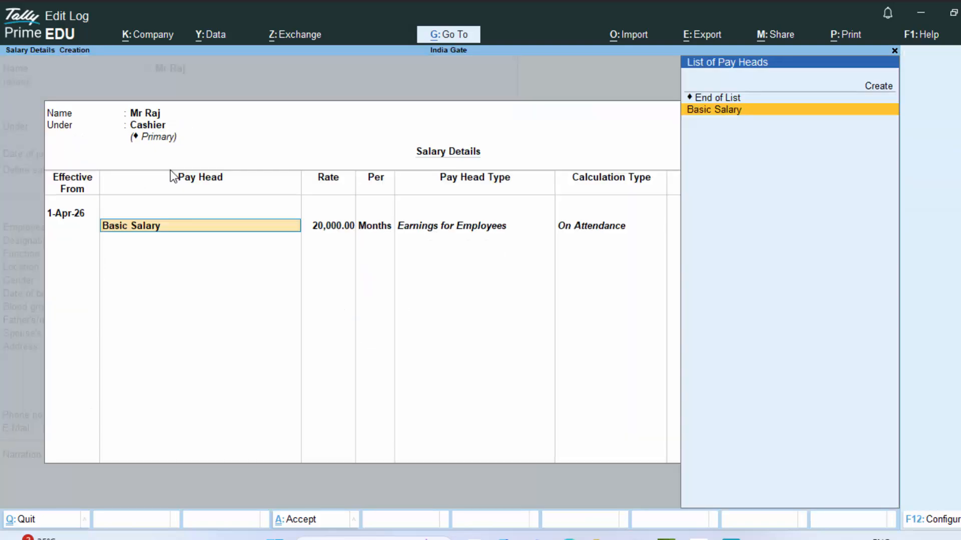
key("Return")
key("Return")
key("Return")
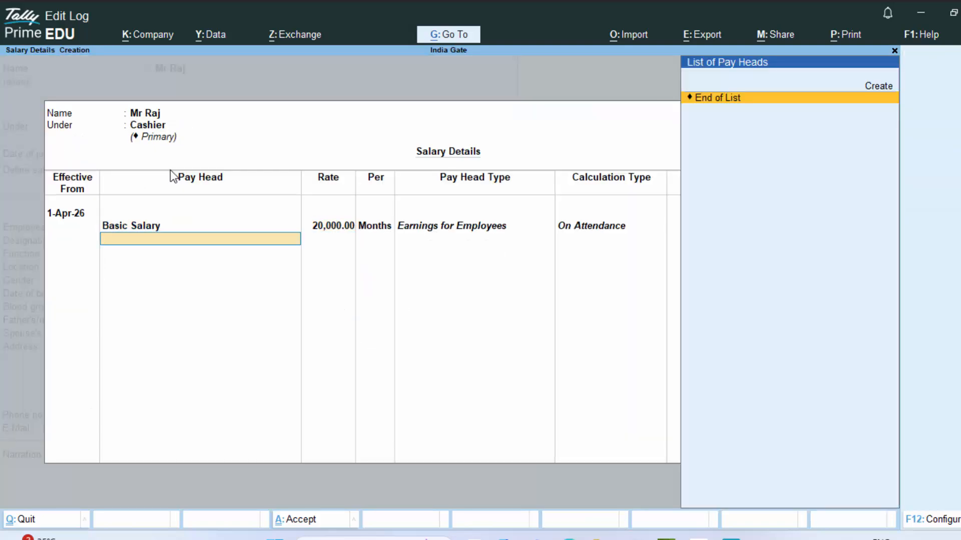
key("Up")
key("Return")
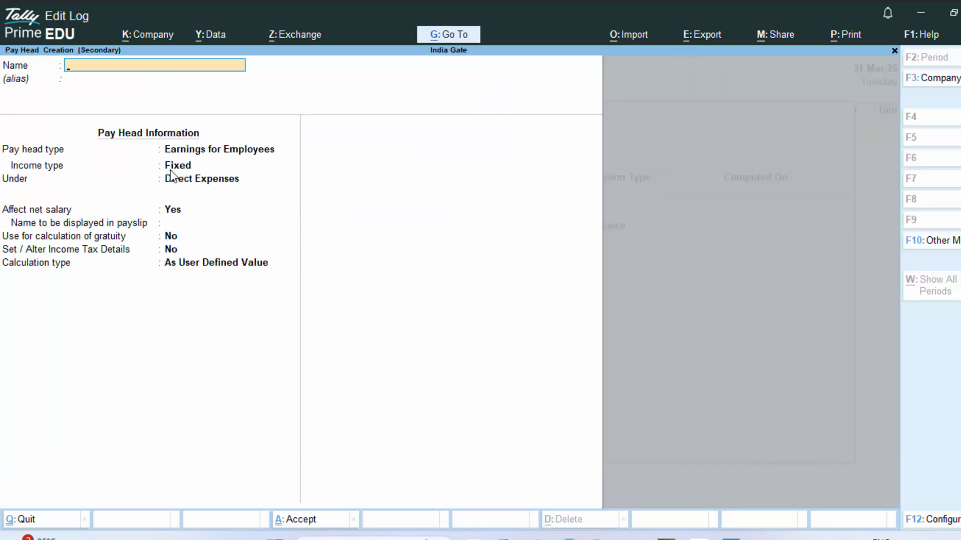
- Name the pay head Ta: Earnings for Employees under Indirect Expenses, As Computed Value, Normal Rounding
type("Ta")
key("Return")
key("Return")
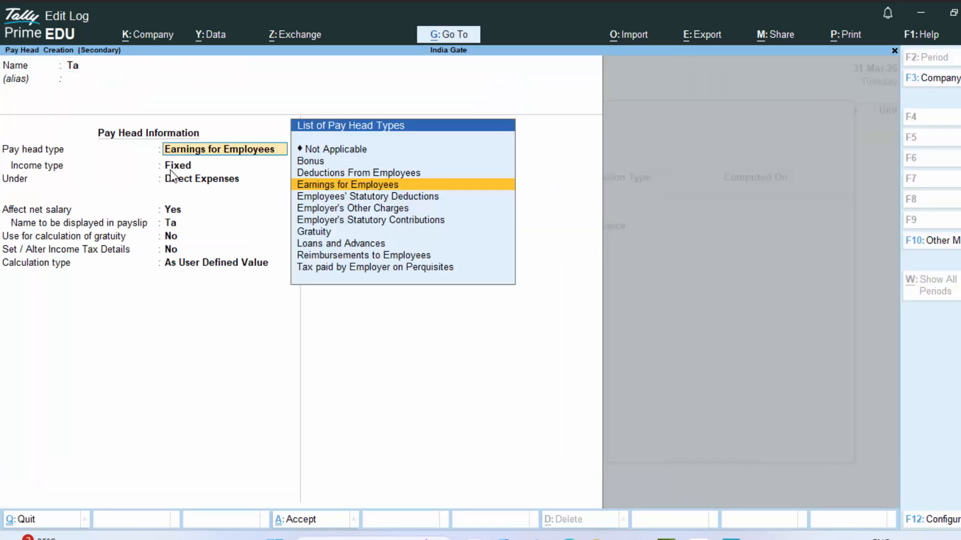
key("Return")
key("Return")
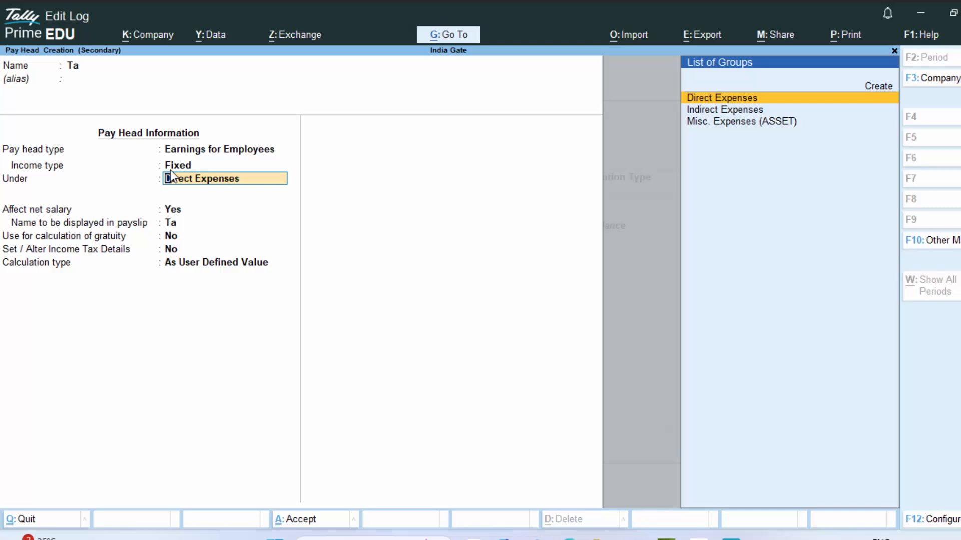
key("Down")
key("Return")
key("Return")
key("Return")
key("Return")
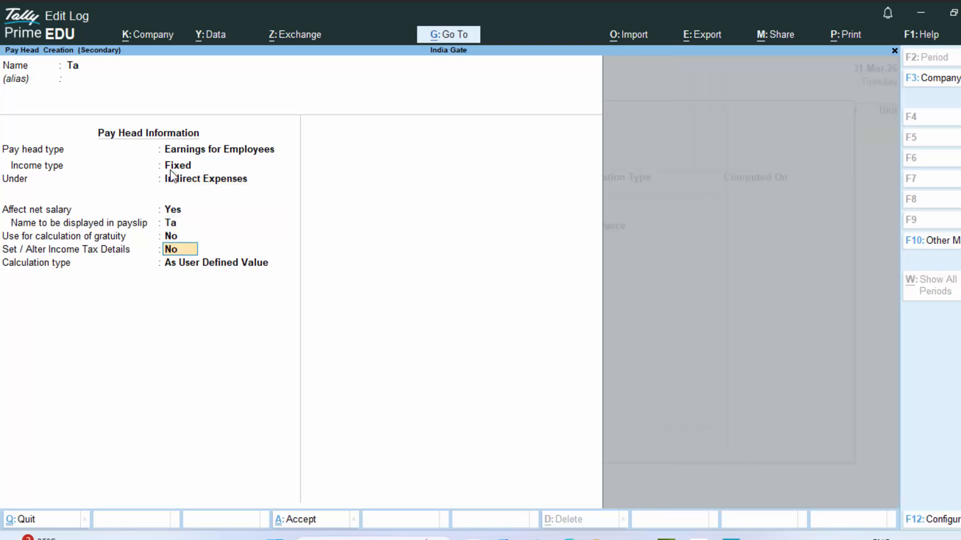
key("Return")
key("Down")
key("Down")
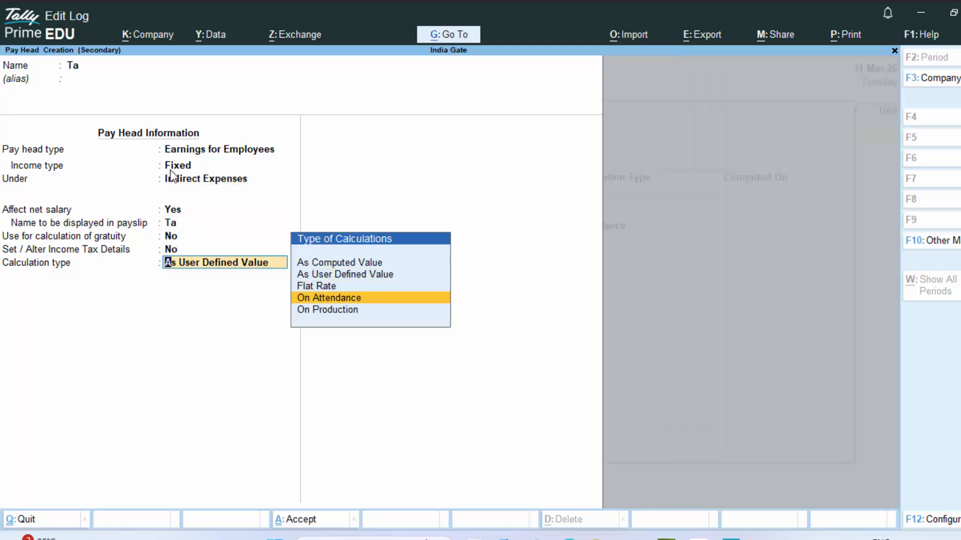
key("Up")
key("Up")
key("Up")
key("Return")
key("Down")
key("Down")
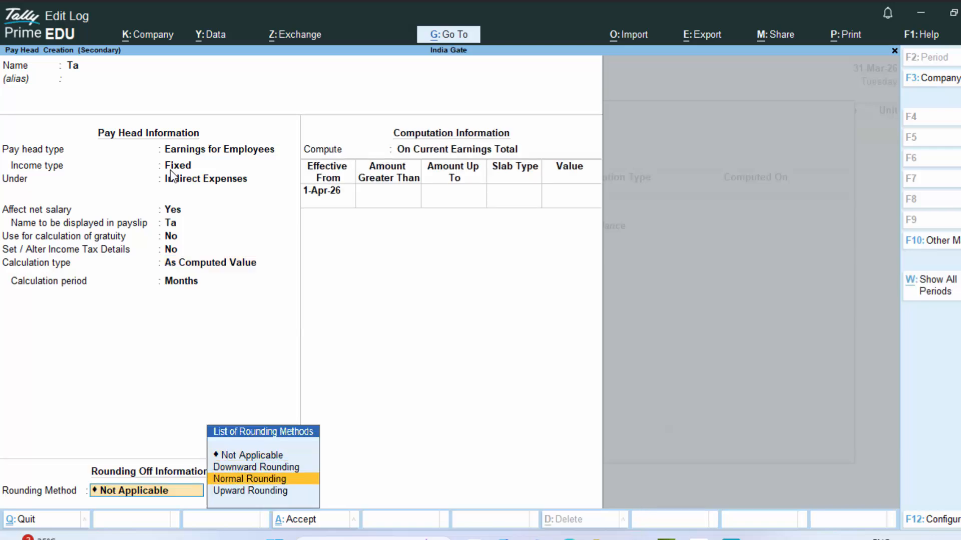
key("Return")
key("Return")
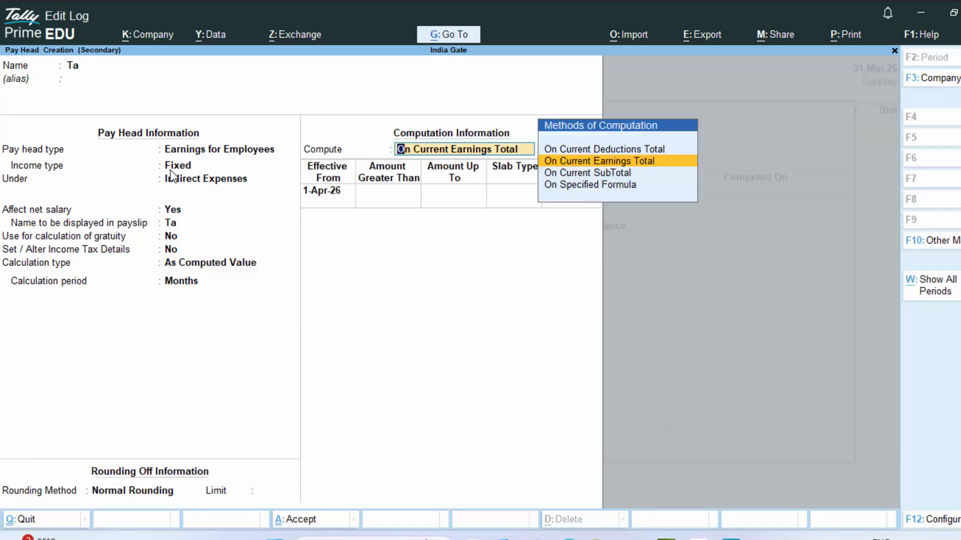
- Compute Ta on Basic Salary at 2% up to 20,000 and 4% above, then save it
key("Down")
key("Down")
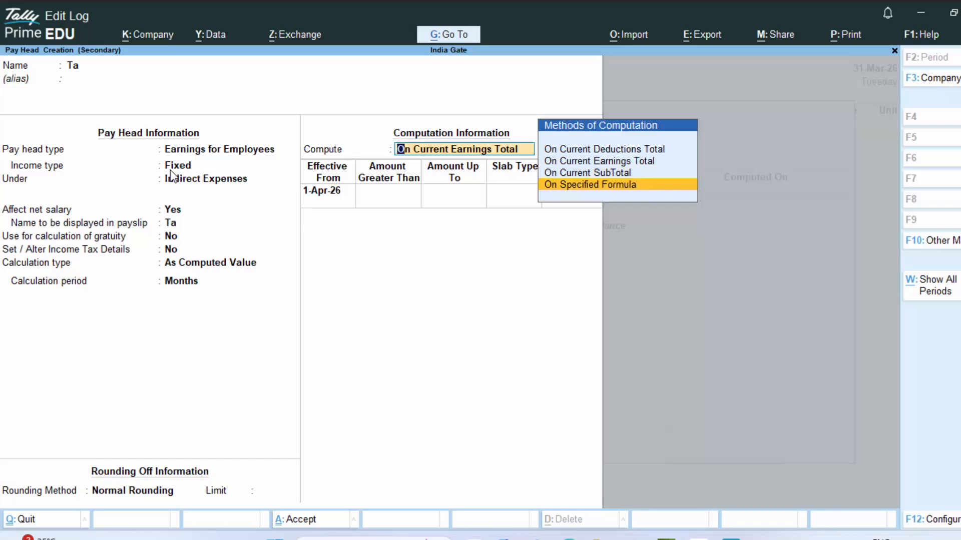
key("Return")
key("Return")
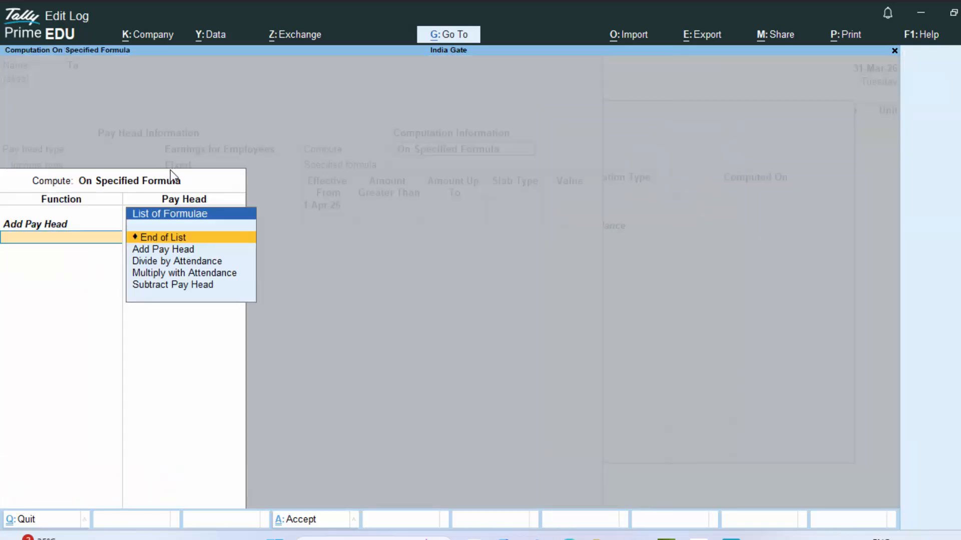
key("Return")
key("Return")
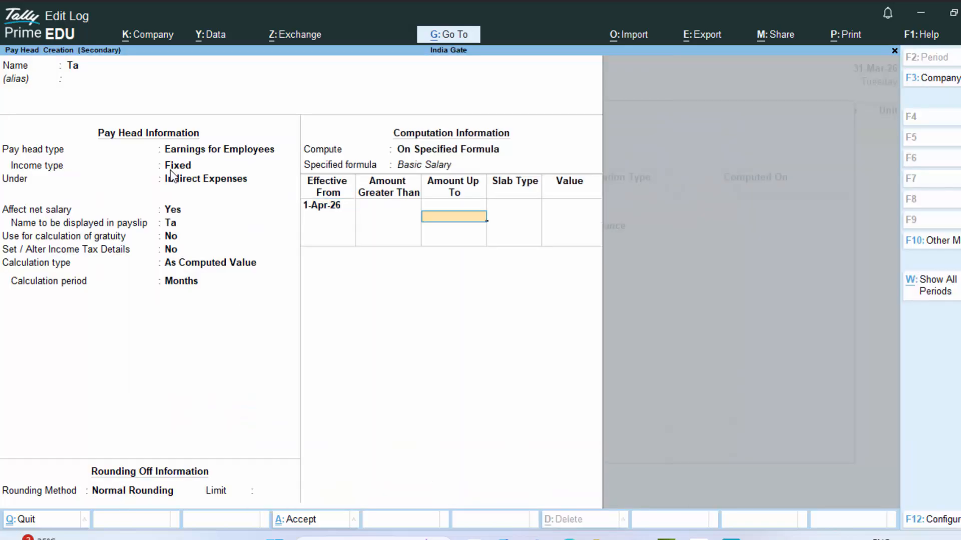
type("20,000")
key("Return")
key("Return")
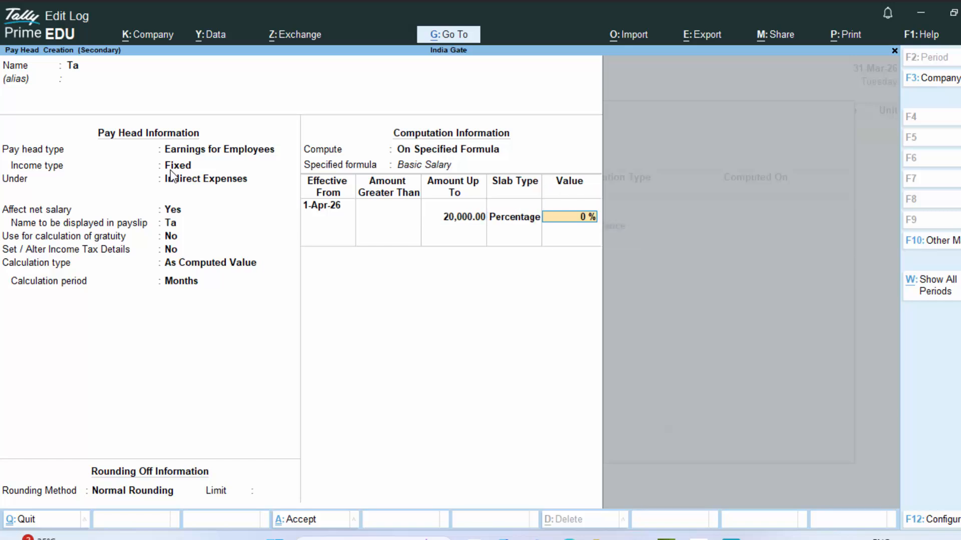
type("2")
key("Return")
key("Return")
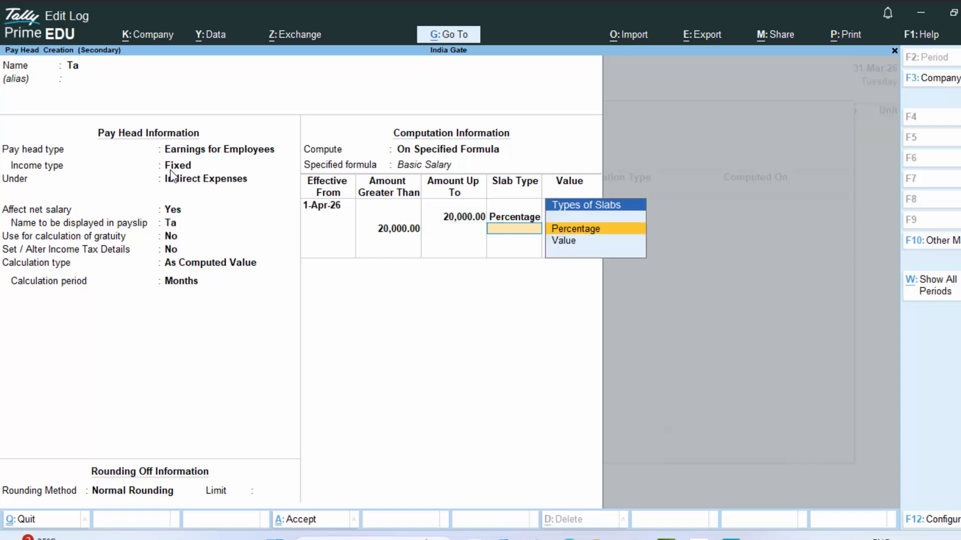
key("Return")
type("4")
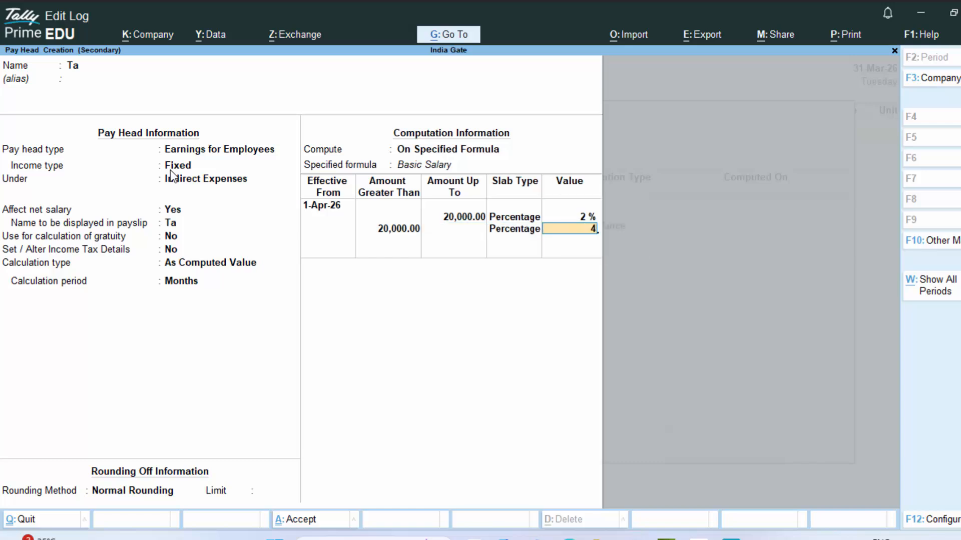
key("Return")
key("Return")
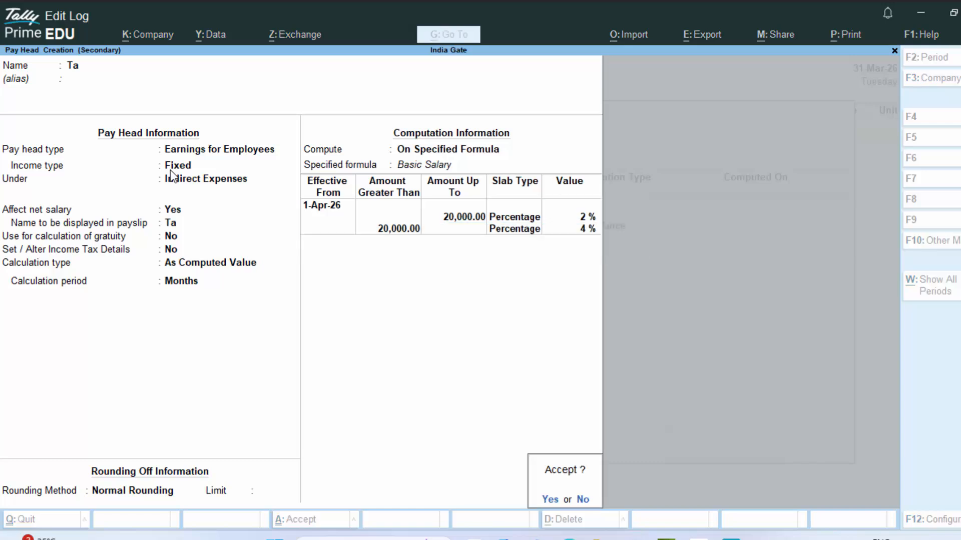
key("Return")
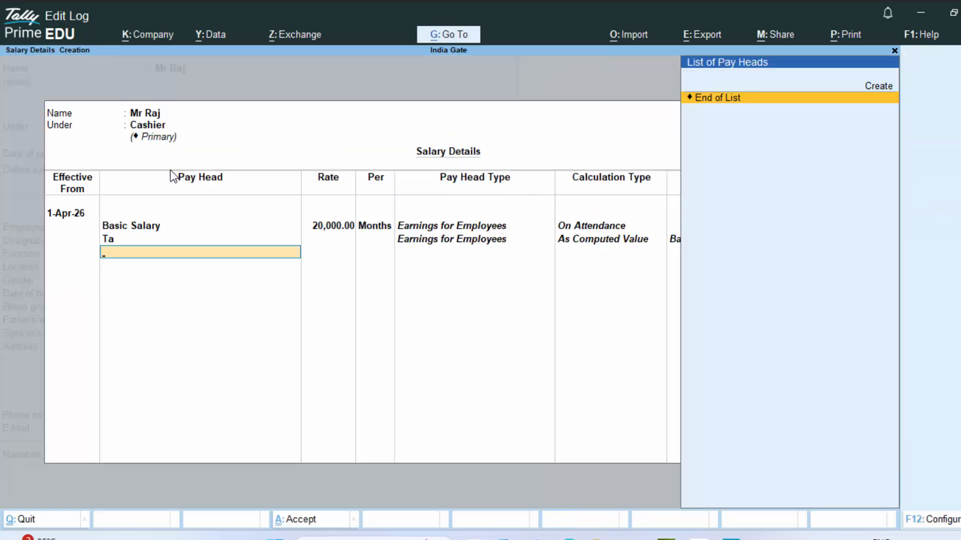
- Create a DA earnings pay head under Indirect Expenses, As Computed Value with Normal Rounding
type("D")
key("alt+c")
type("A")
key("Return")
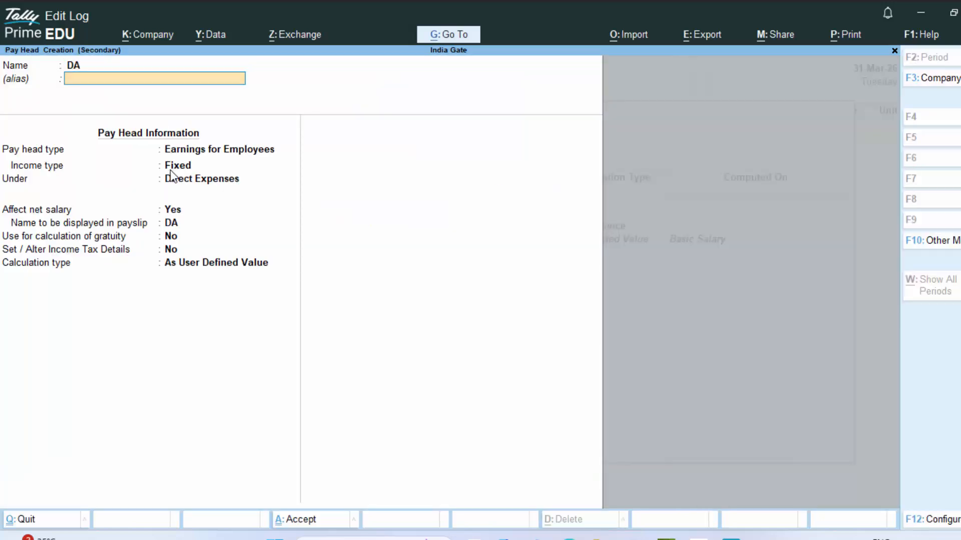
key("Return")
key("Return")
key("Return")
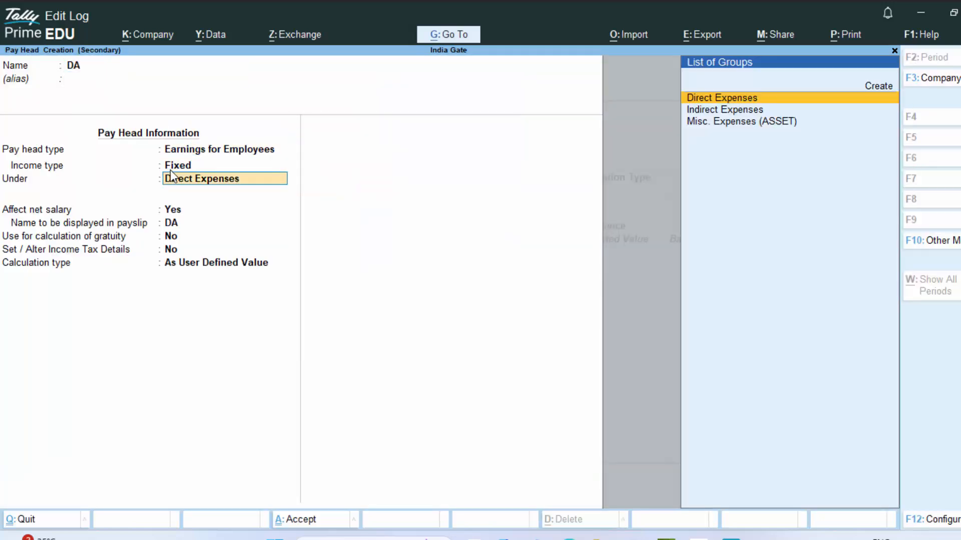
key("Down")
key("Return")
key("Return")
key("Return")
key("Return")
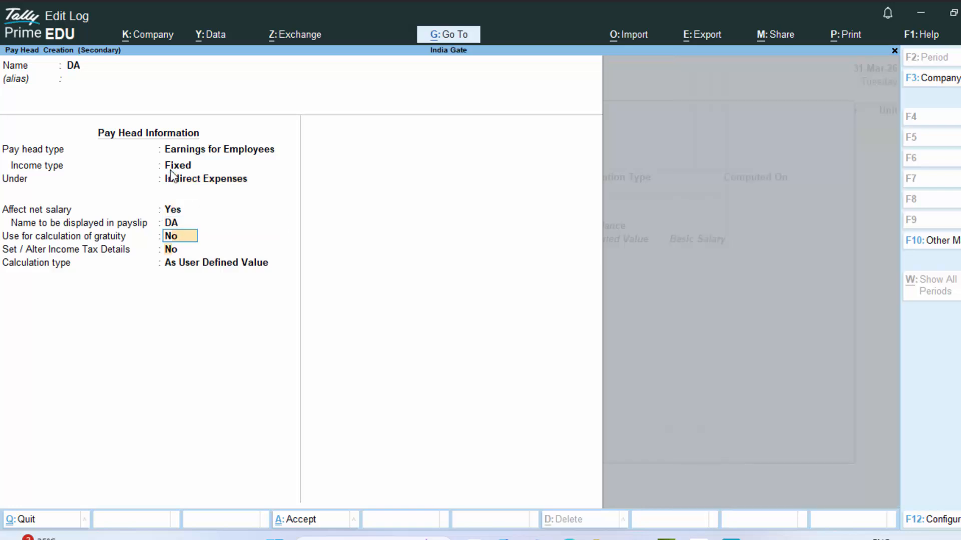
key("Return")
key("Down")
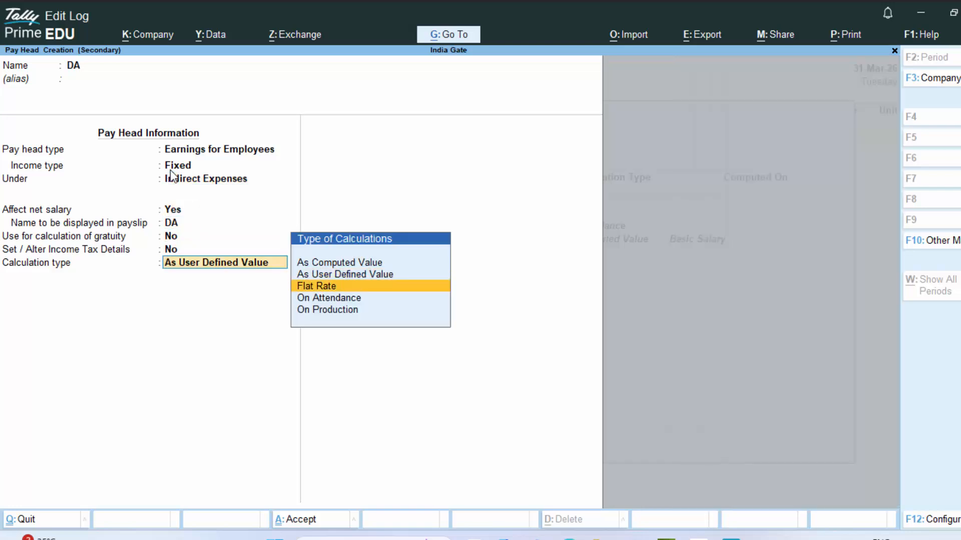
key("Up")
key("Up")
key("Return")
key("Return")
key("Down")
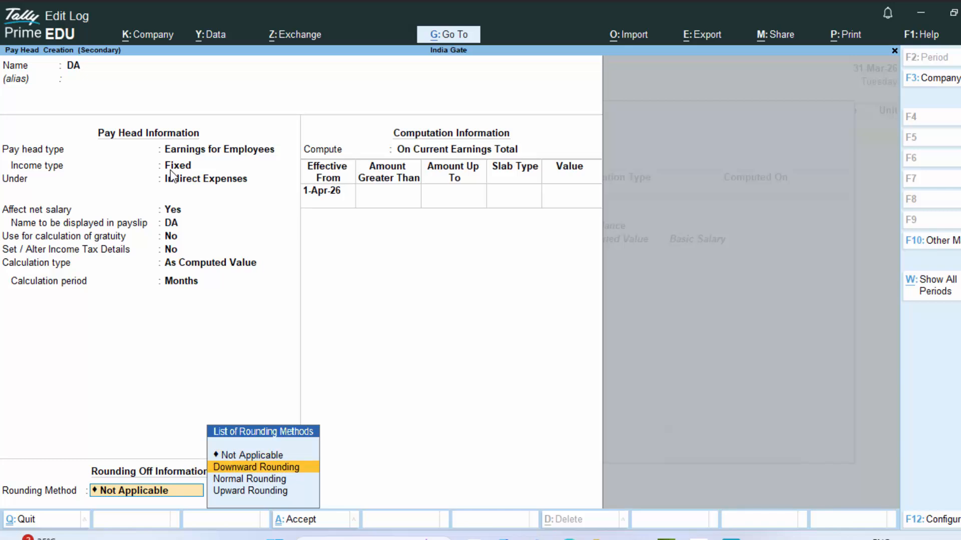
key("Down")
- Compute DA on Basic Salary: 1% up to 20,000 and 2% above
key("Return")
key("Return")
key("Down")
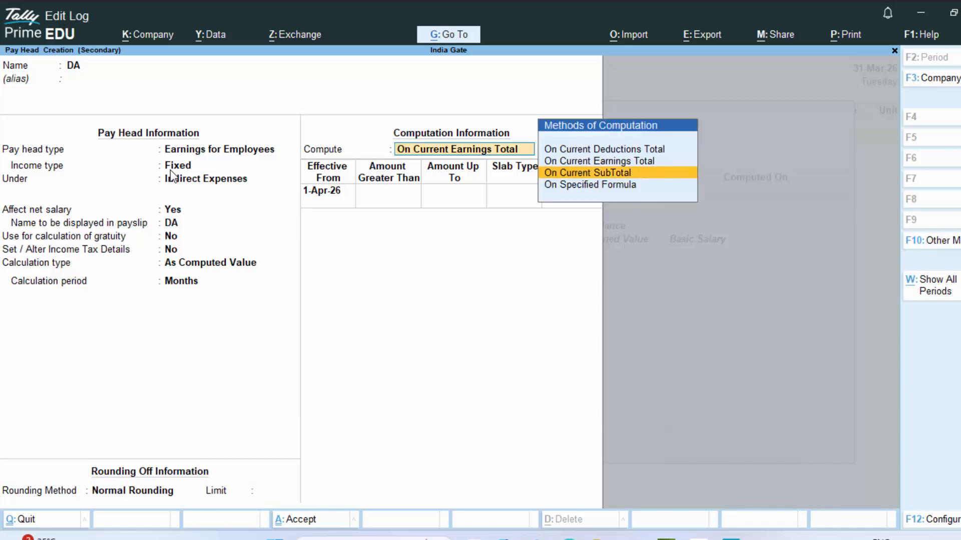
key("Down")
key("Return")
key("Return")
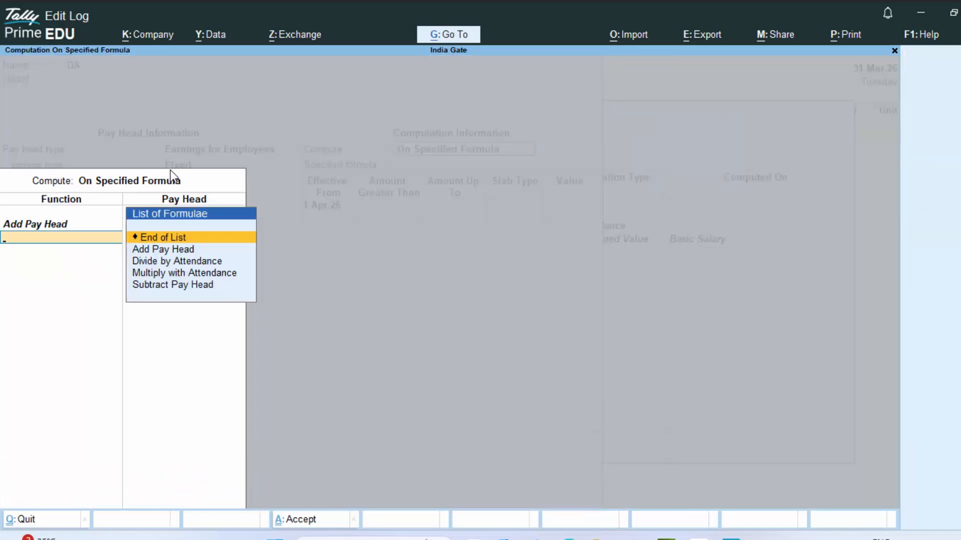
key("Return")
key("Return")
type("2")
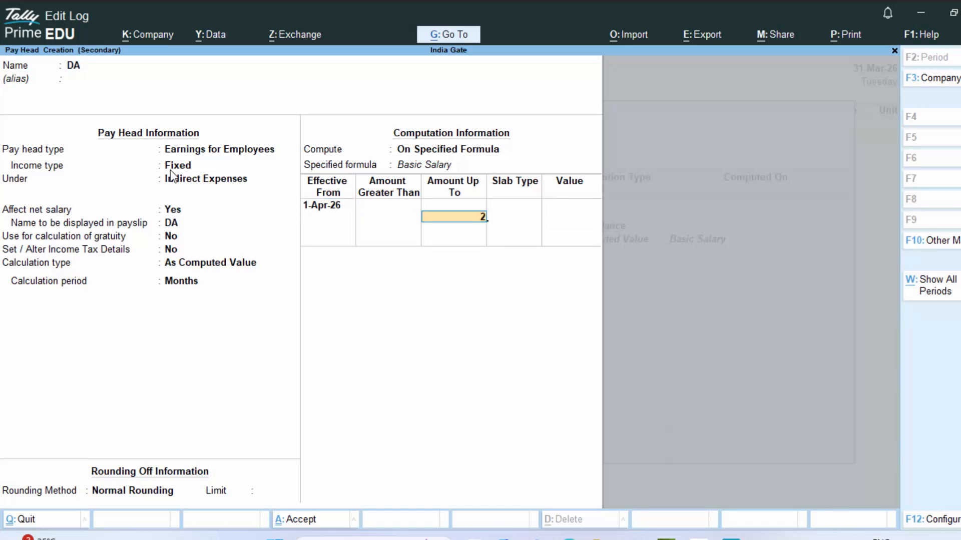
type("0,000000")
key("Return")
key("Return")
type("1")
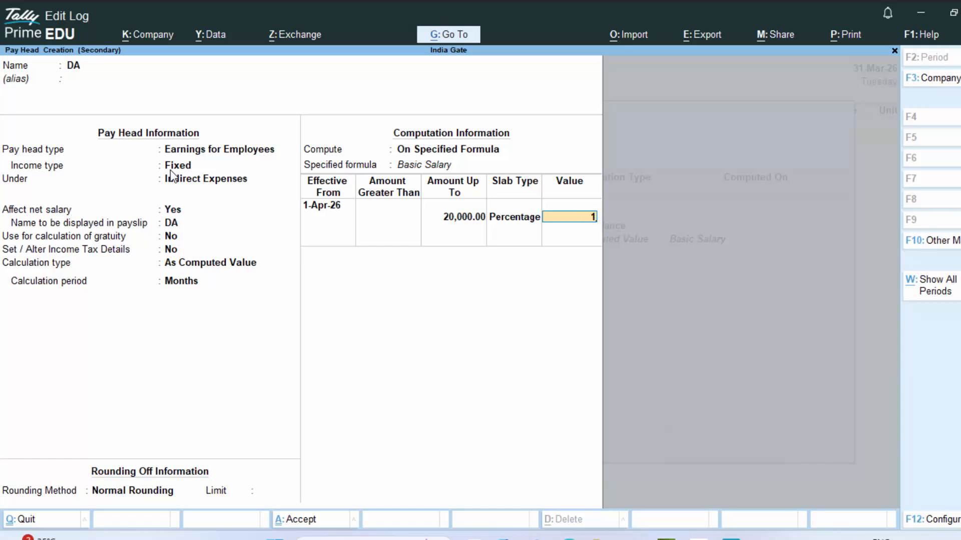
key("Return")
key("Return")
key("Return")
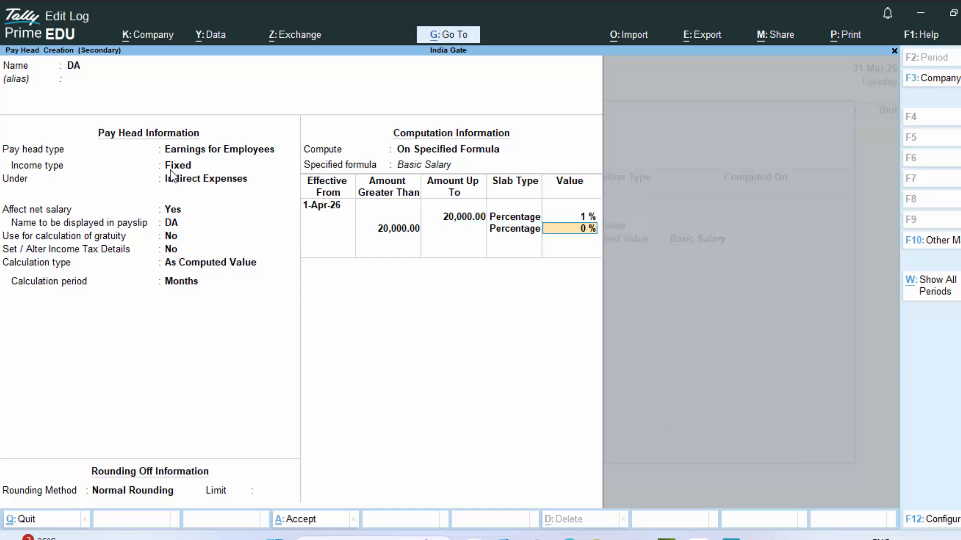
type("2")
key("Return")
key("Return")
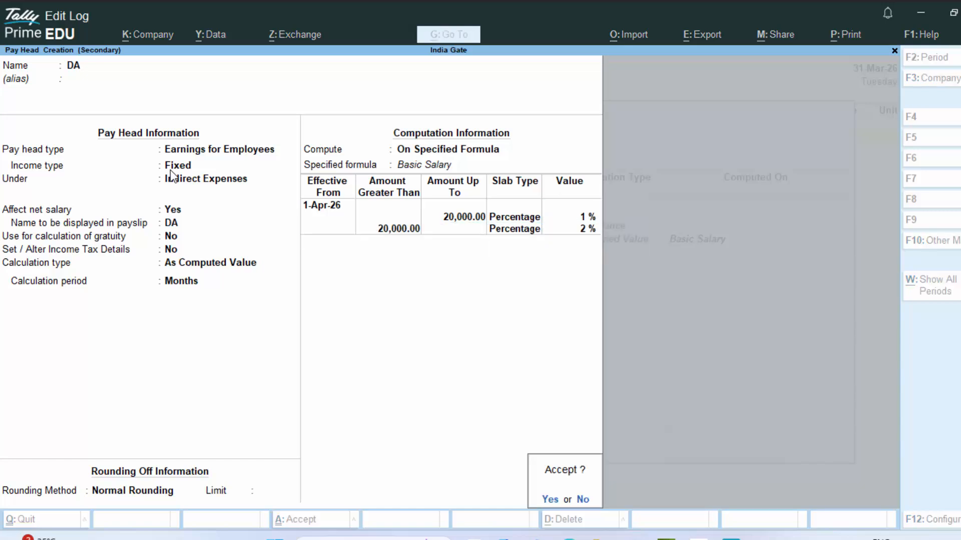
key("Return")
- Save DA and create Pf as a Deductions From Employees pay head under Current Liabilities, As Computed Value, Normal Rounding
key("alt+c")
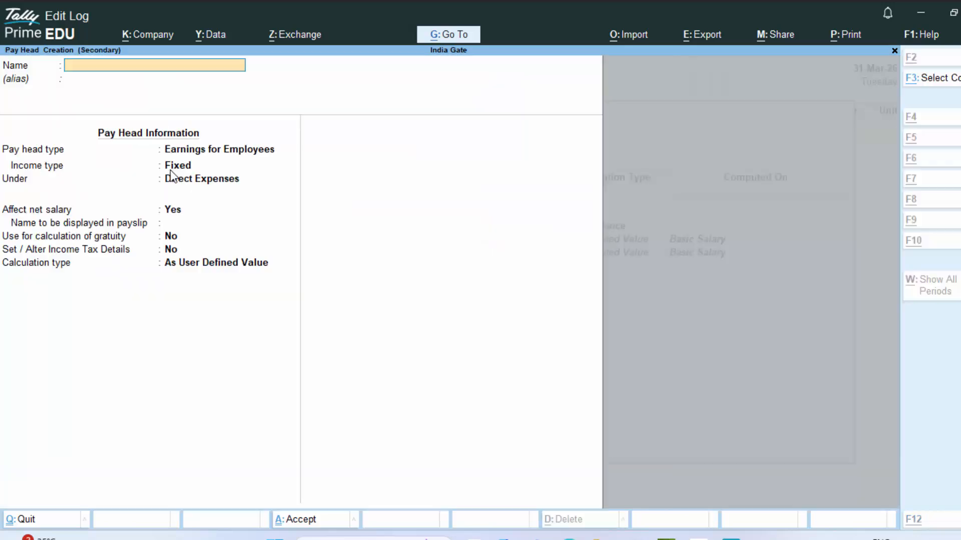
type("Pf")
key("Return")
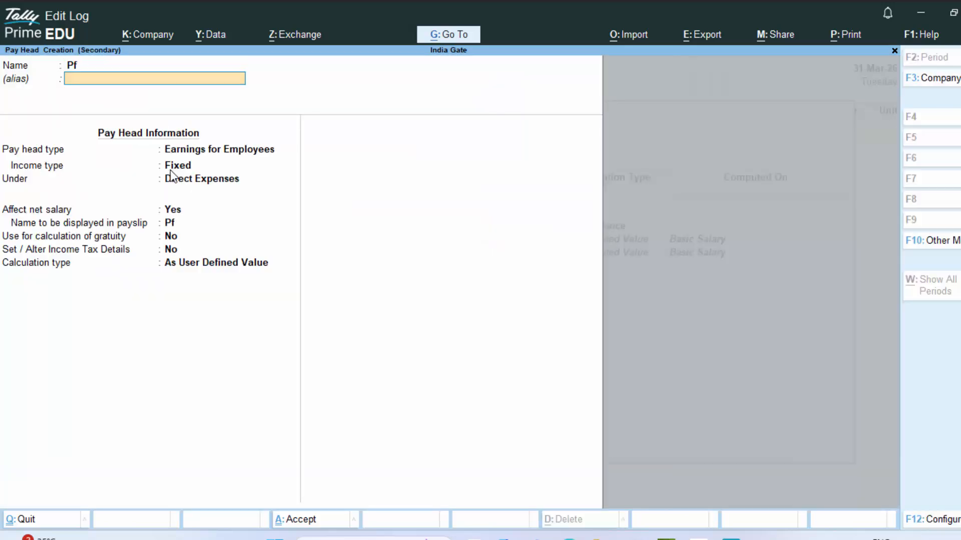
key("Return")
key("Up")
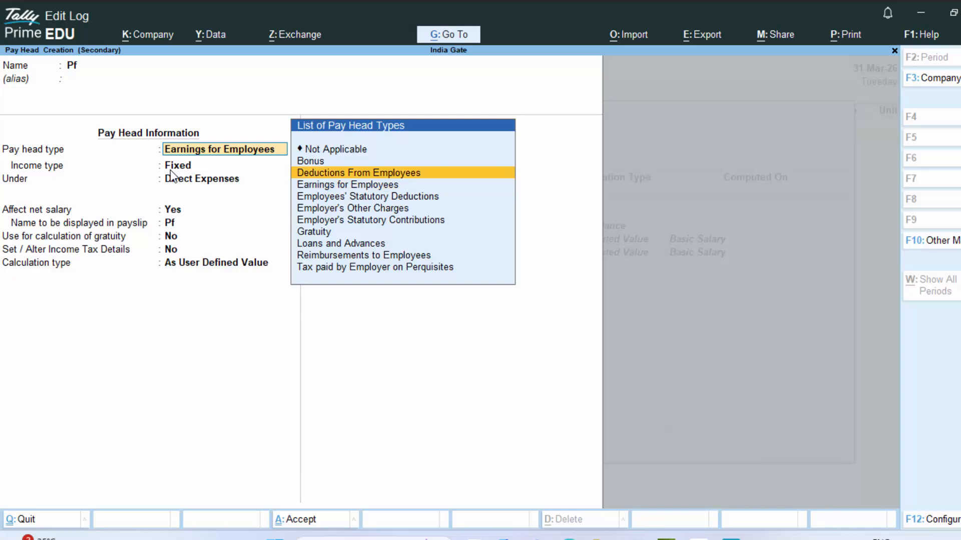
key("Return")
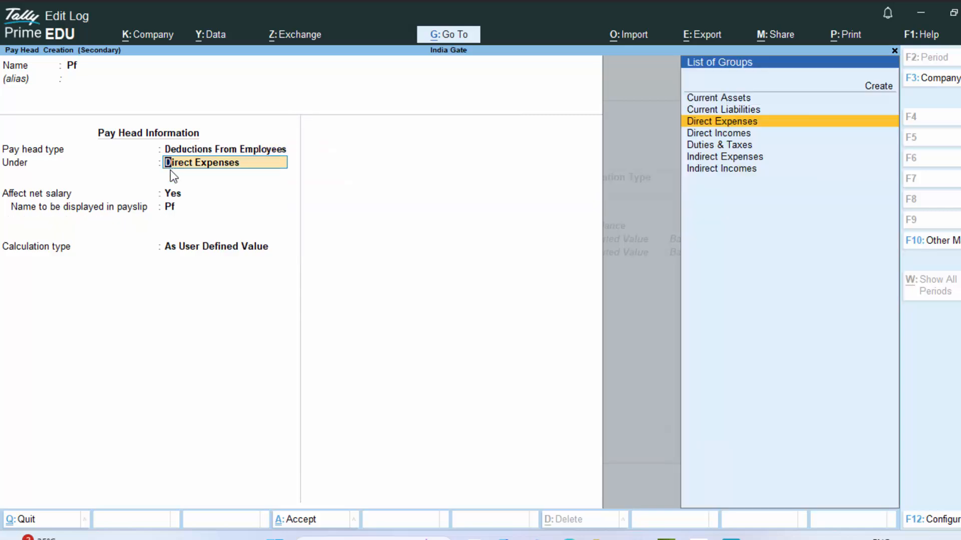
key("Up")
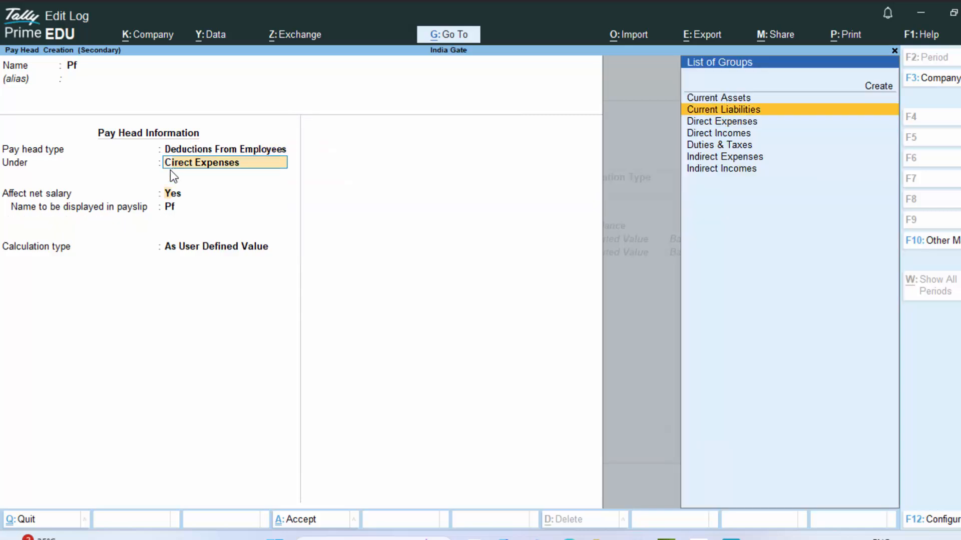
key("Return")
key("Return")
key("Return")
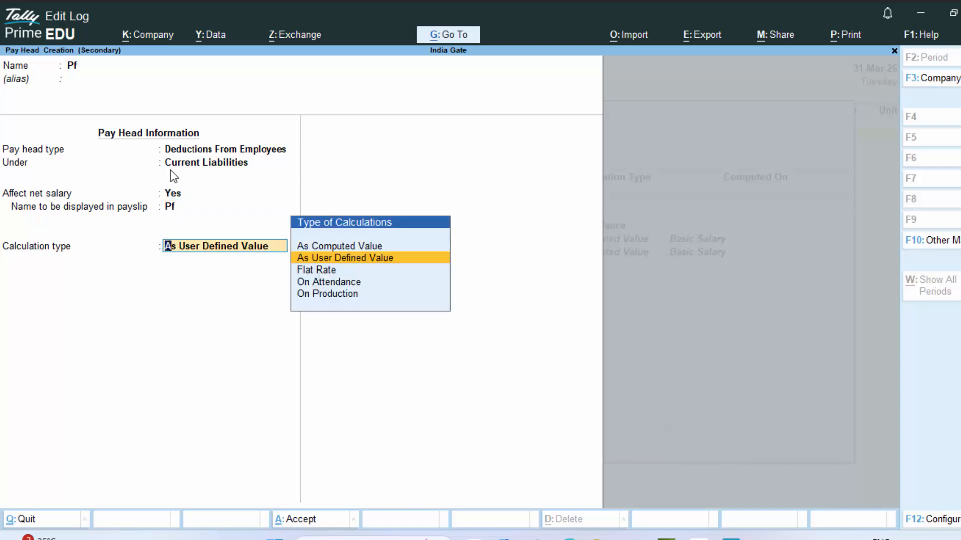
key("Down")
key("Down")
key("Up")
key("Up")
key("Up")
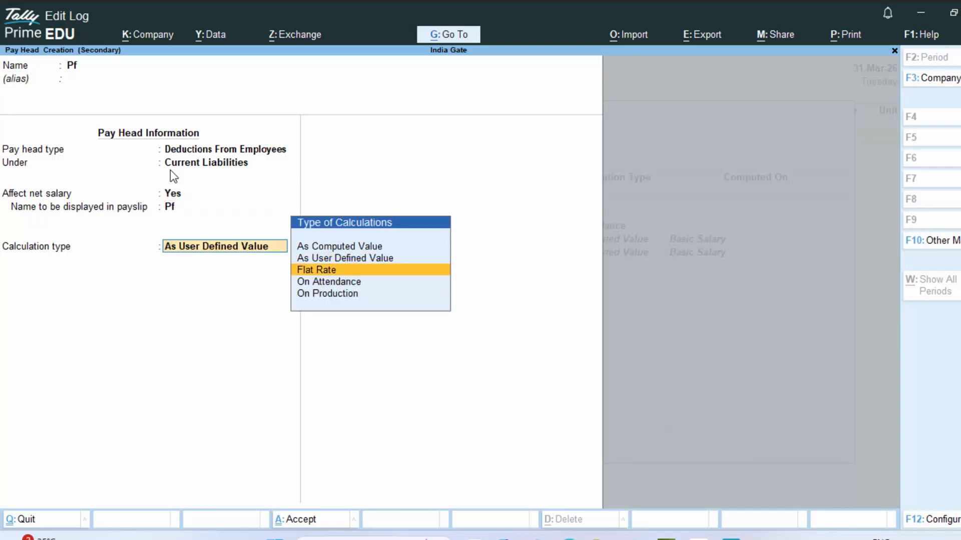
key("Return")
key("Down")
key("Down")
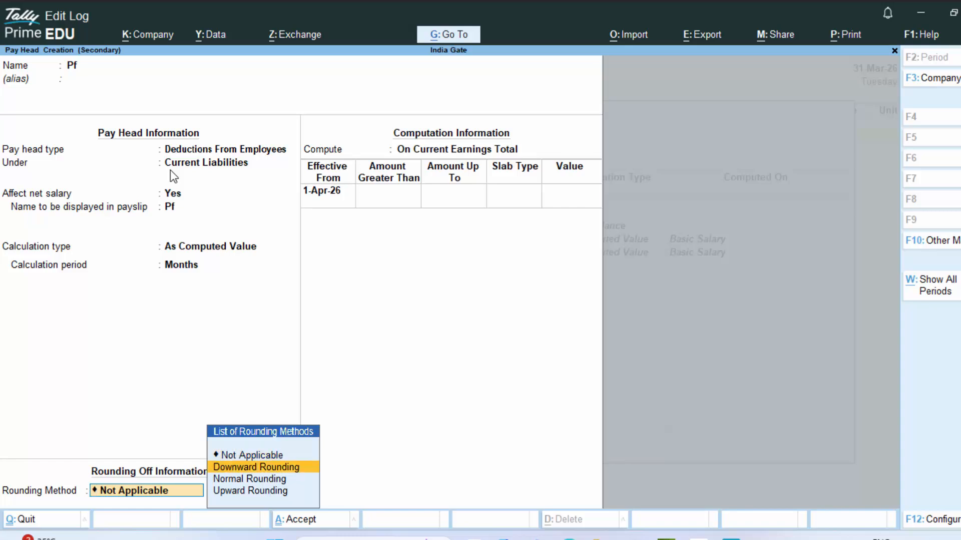
key("Return")
- Compute Pf on Basic Salary: 5% up to 20,000 and 15% above
key("Return")
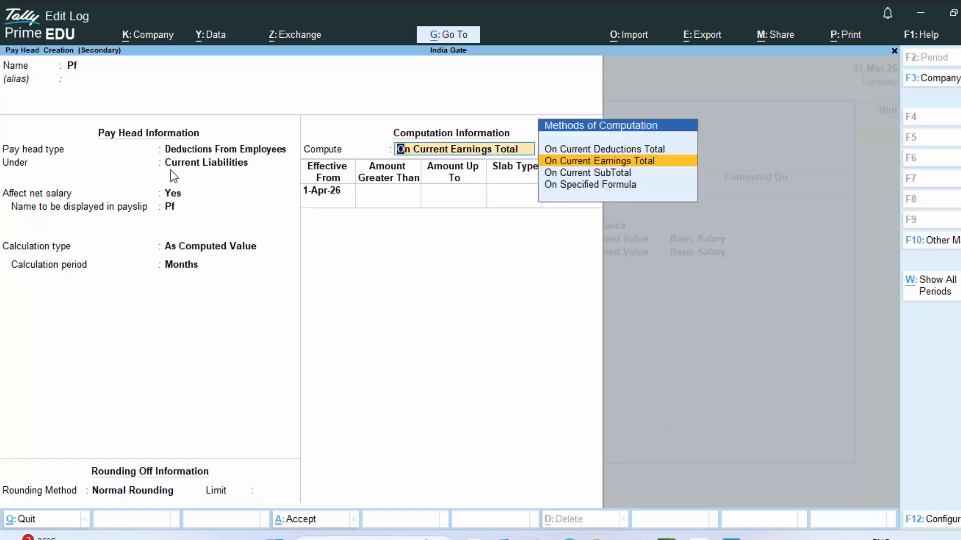
key("Down")
key("Down")
key("Return")
key("Return")
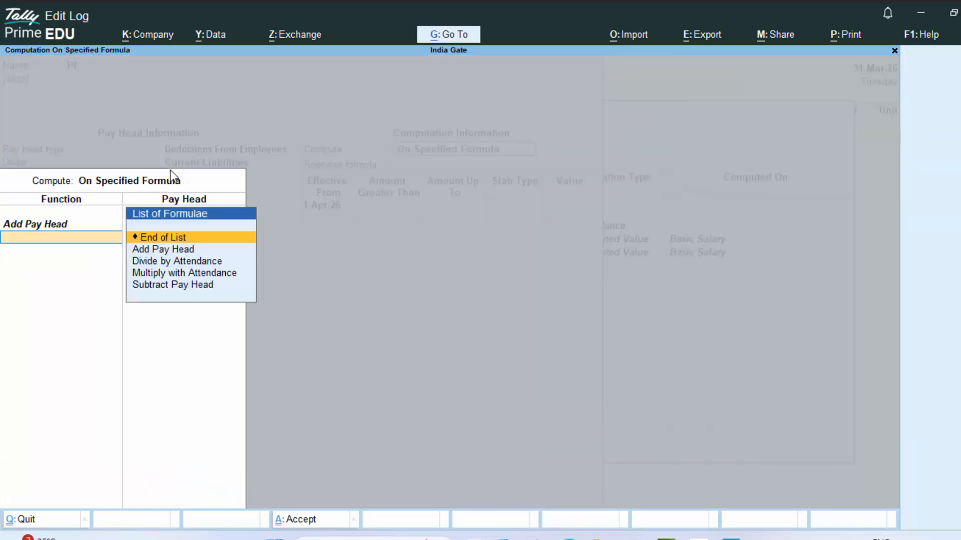
key("Return")
key("Return")
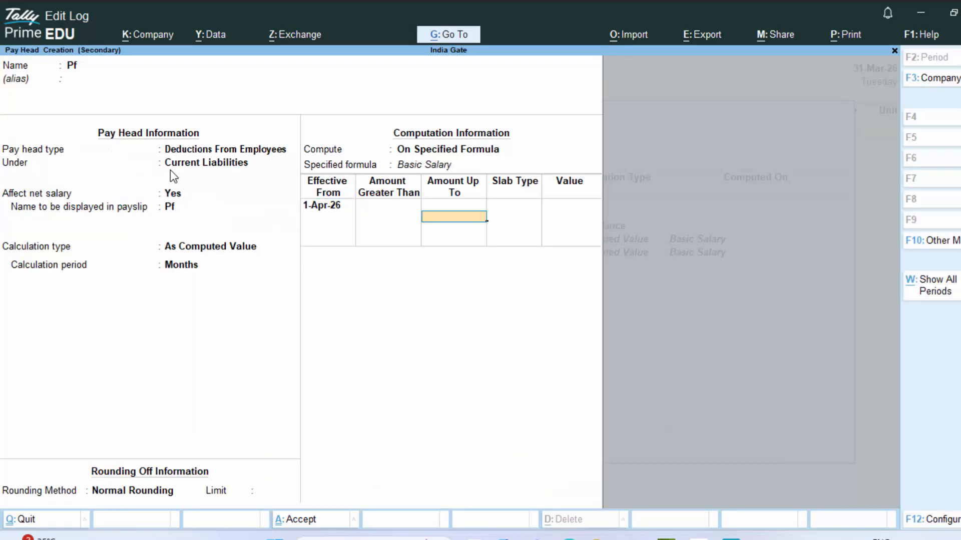
type("20,000")
key("Return")
key("Return")
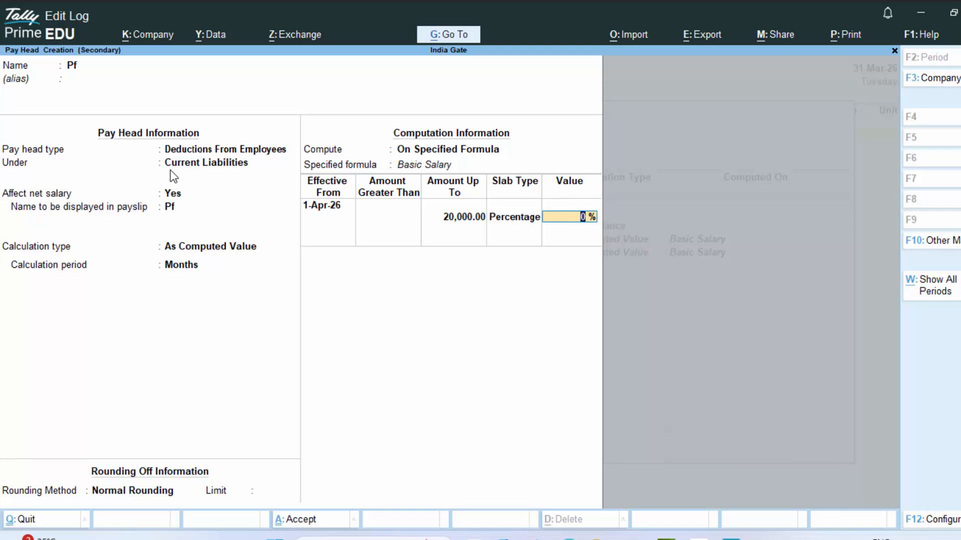
type("5")
key("Return")
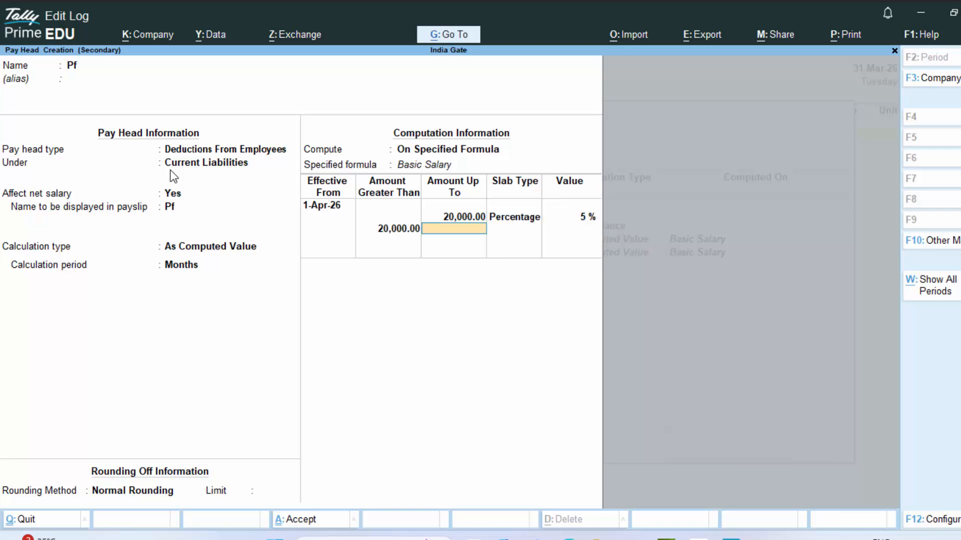
key("Return")
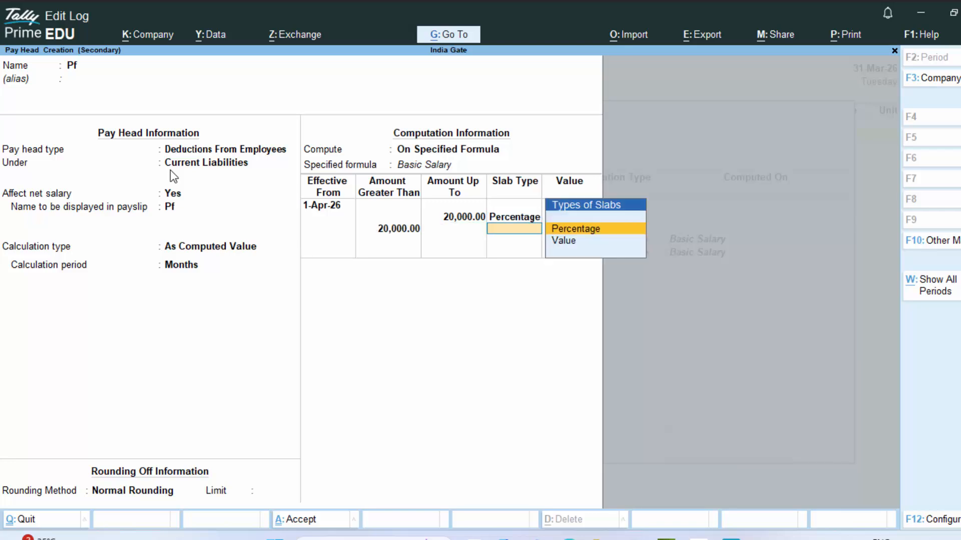
key("Return")
type("15")
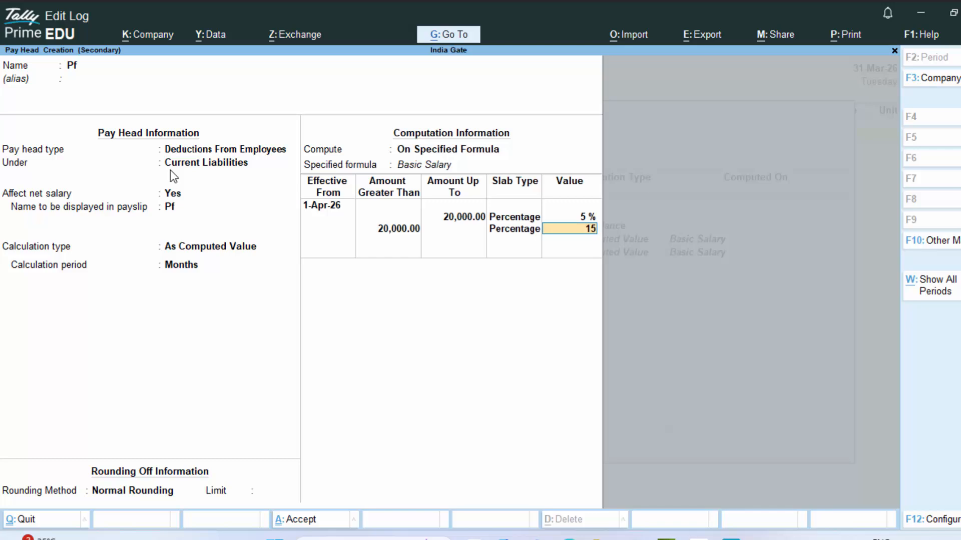
key("Return")
key("Return")
key("Return")
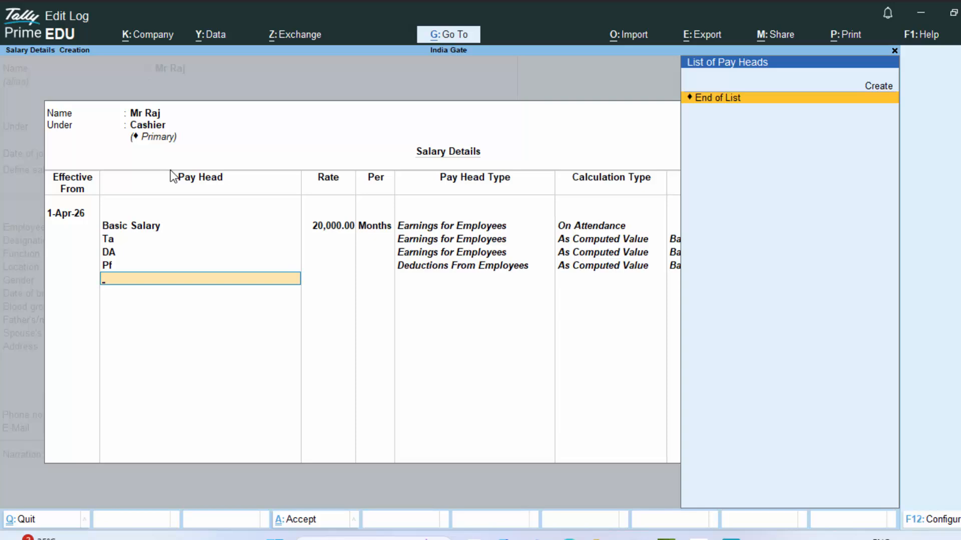
- Create the OT earnings pay head (Fixed, Indirect Expenses) calculated On Production and begin a new production type
key("Up")
key("Return")
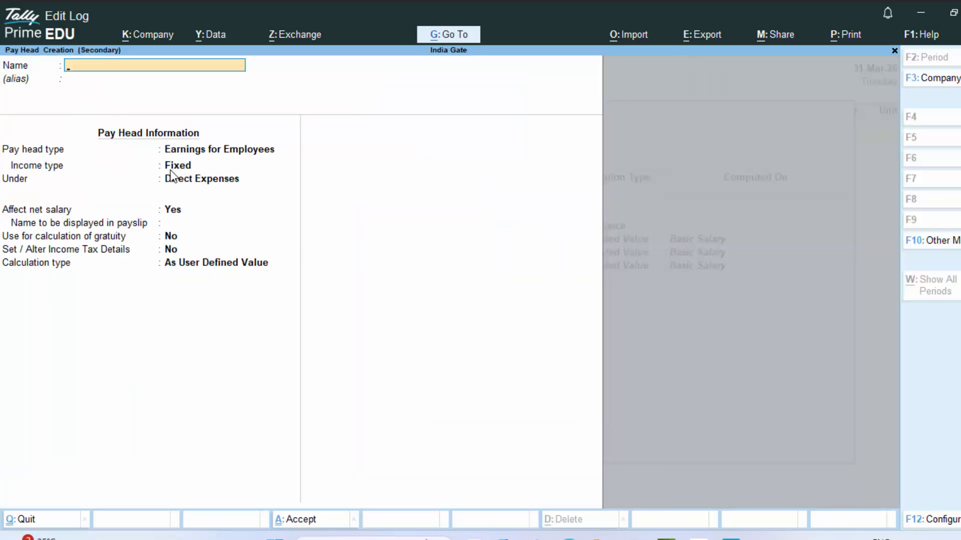
type("OT")
key("Return")
key("Return")
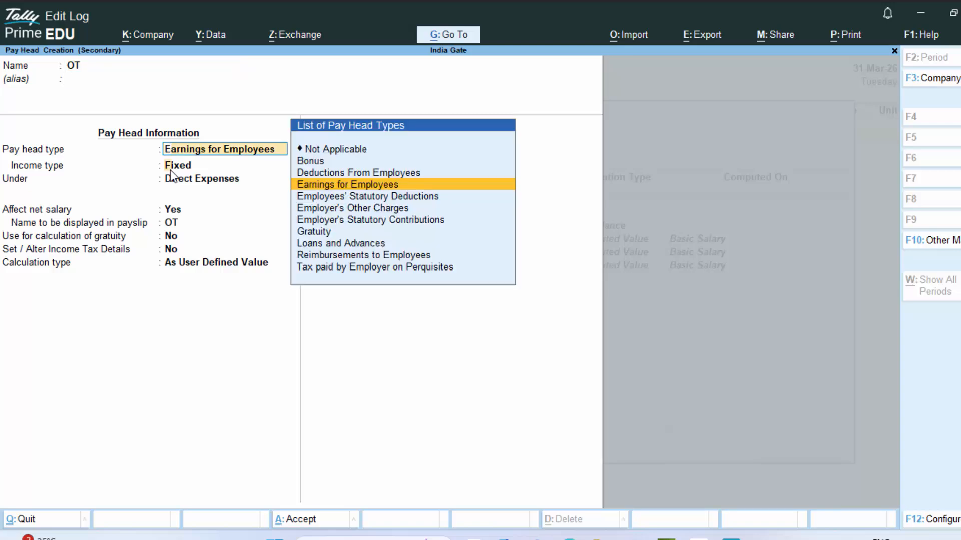
key("Return")
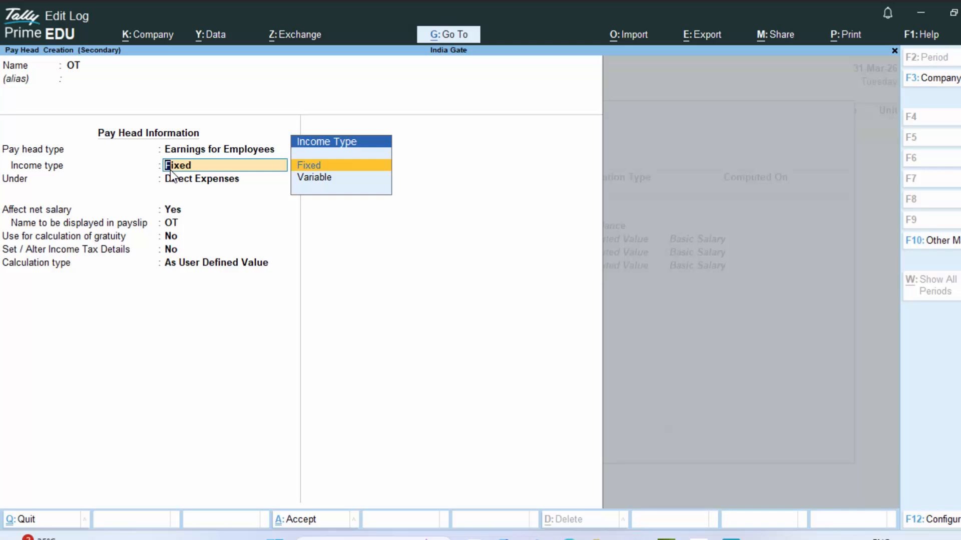
key("Return")
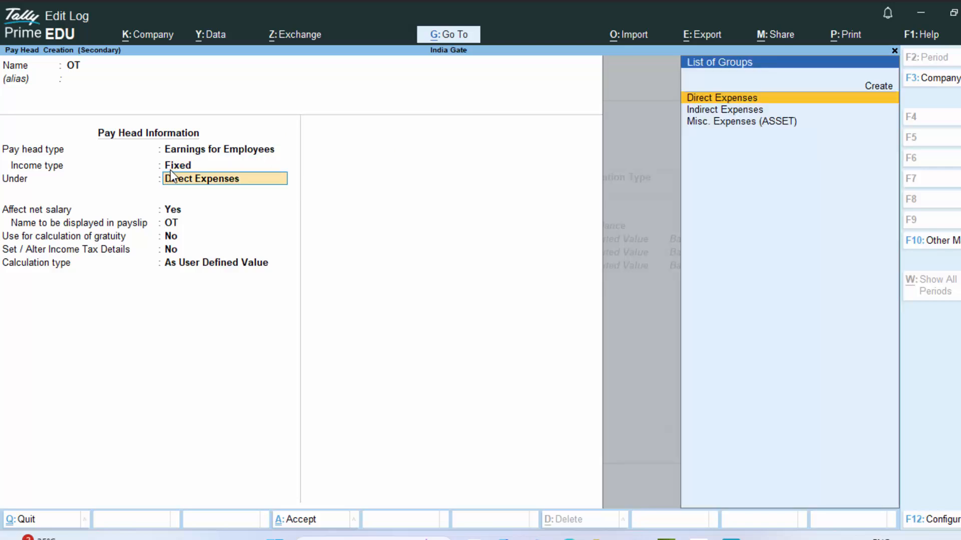
key("Down")
key("Return")
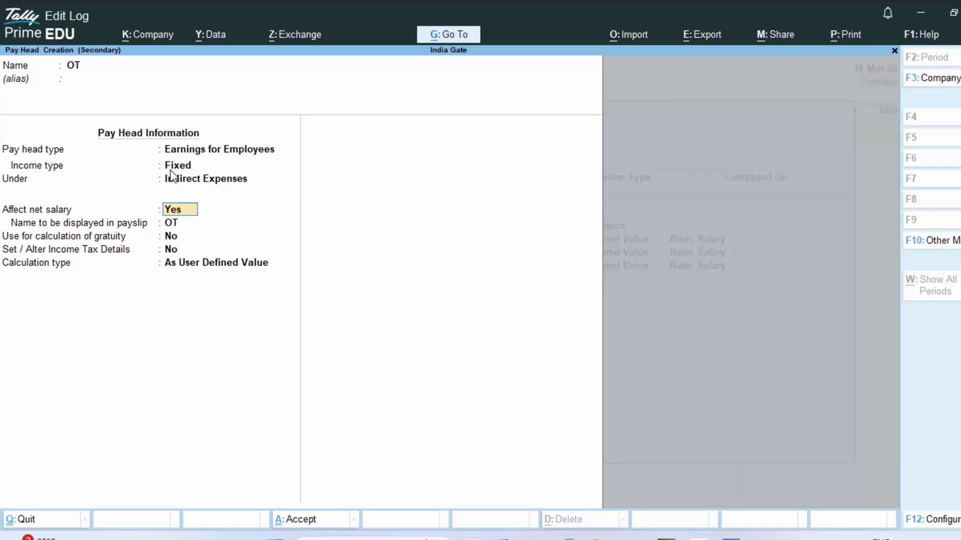
key("Return")
key("Return")
key("Return")
key("Return")
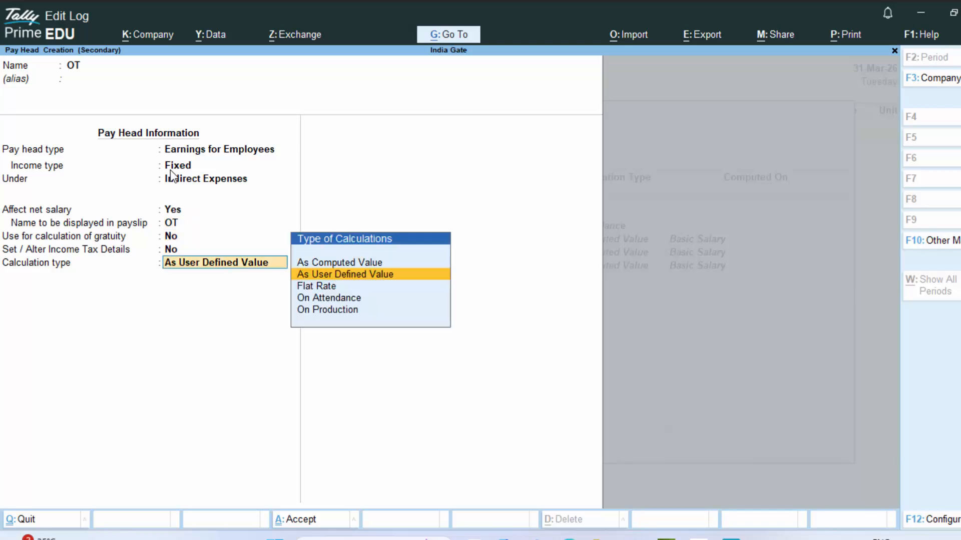
key("Down")
key("Down")
key("Down")
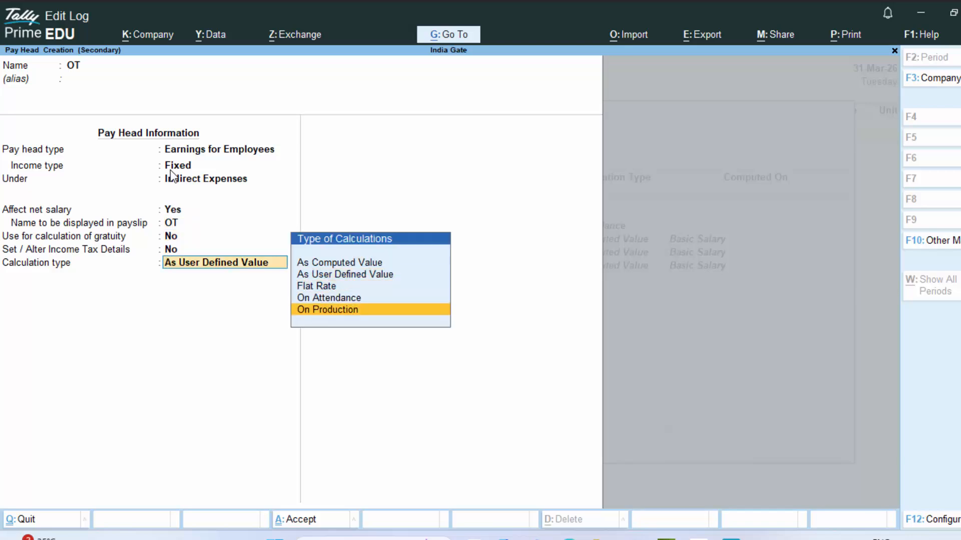
key("Return")
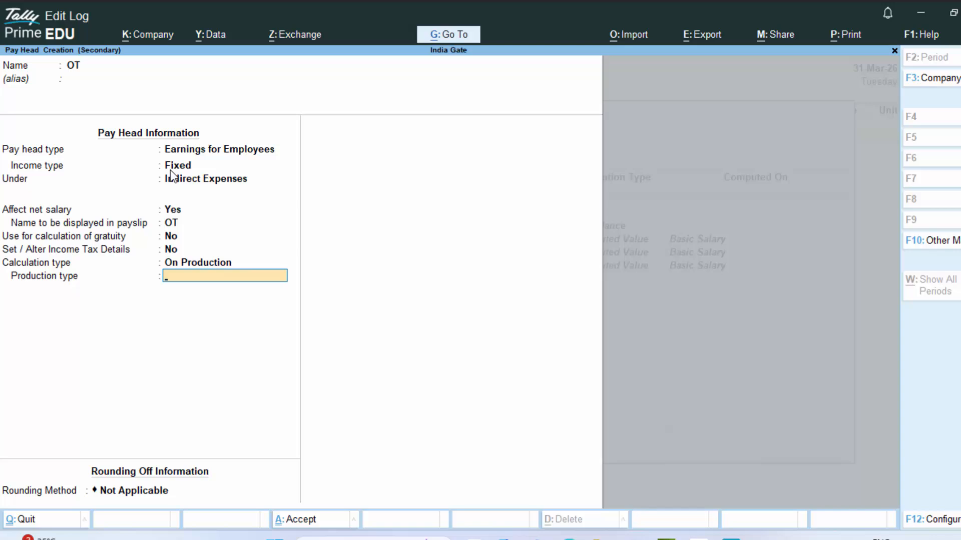
key("alt+c")
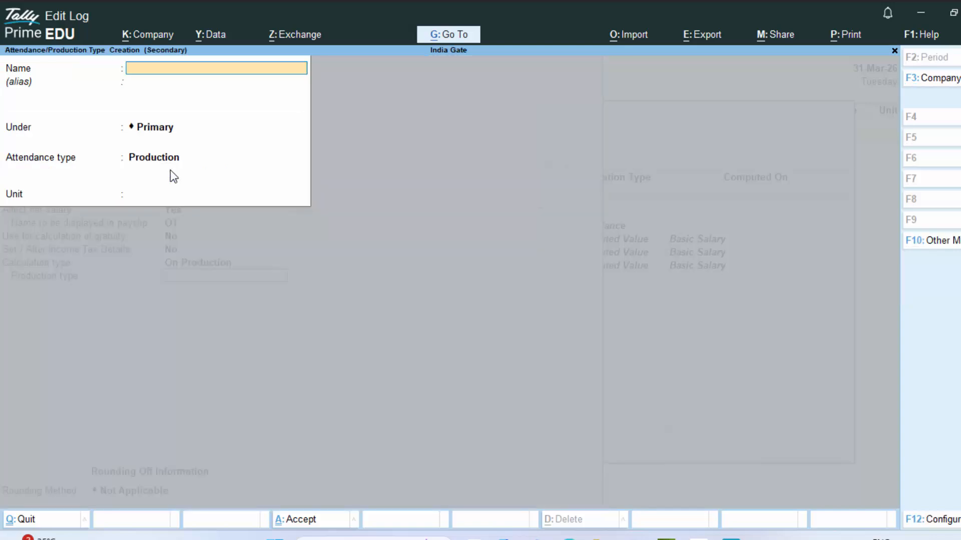
- Name the new production type OT
type("Hours")
key("Return")
key("Return")
key("Return")
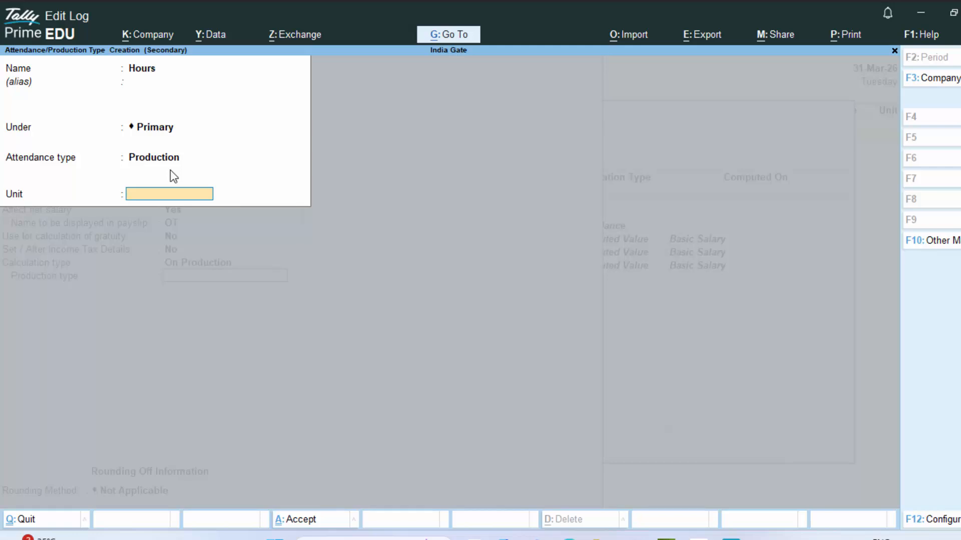
key("Up")
key("Up")
key("Up")
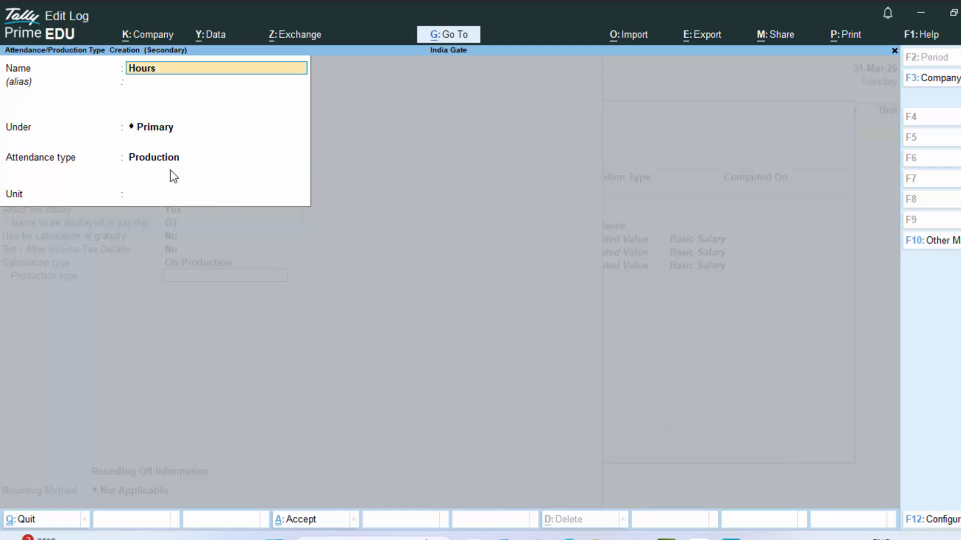
type("OT")
key("Return")
key("Return")
key("Return")
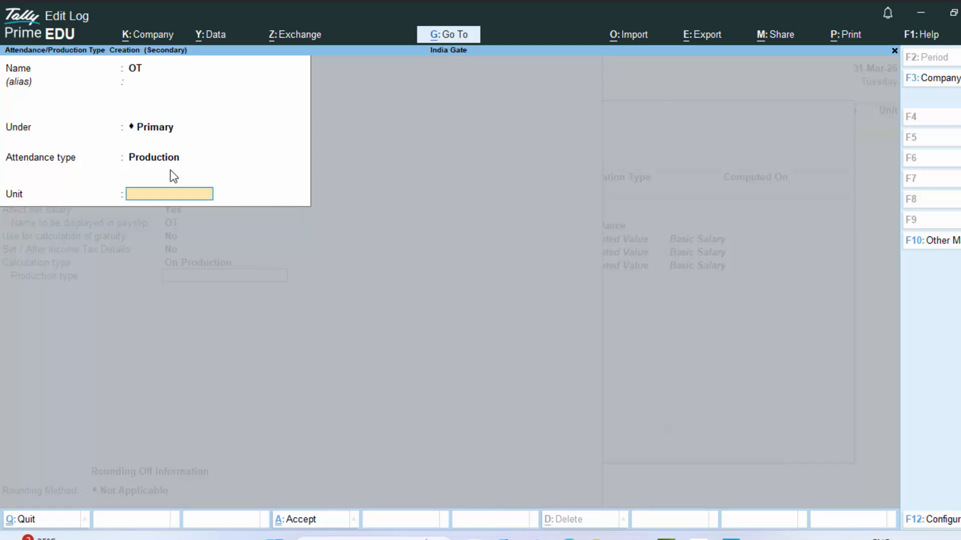
- Create an Hours unit with 3 decimal places and save the OT production type using it
key("alt+c")
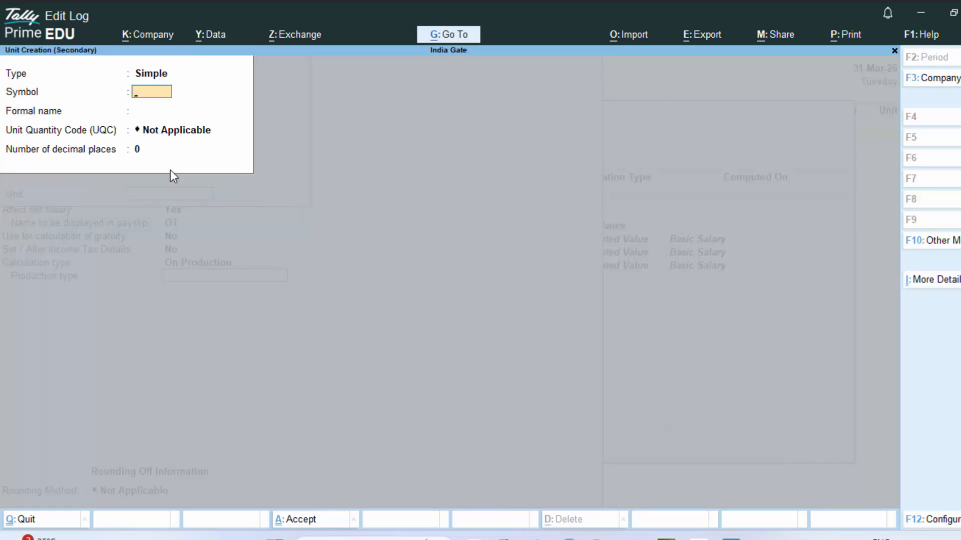
type("Hours")
key("Return")
key("Return")
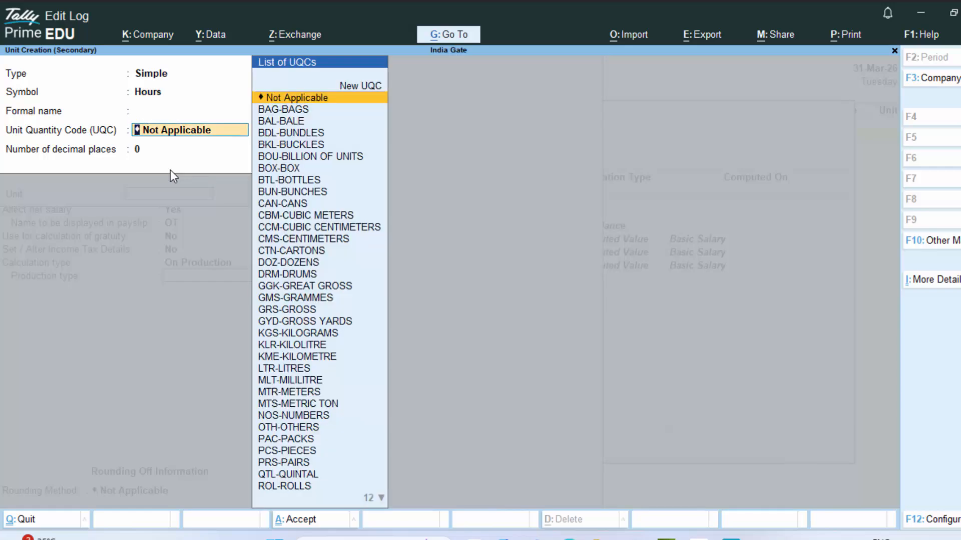
key("Return")
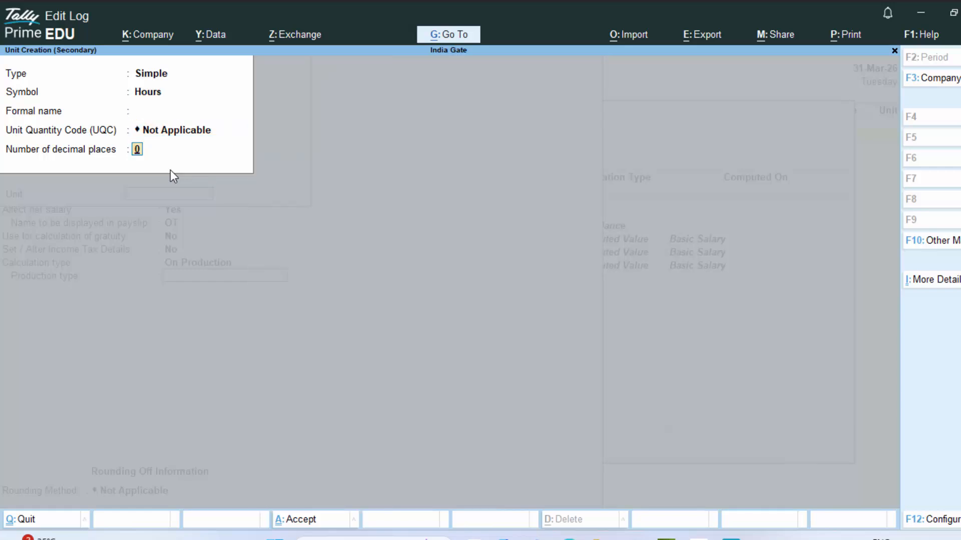
key("Return")
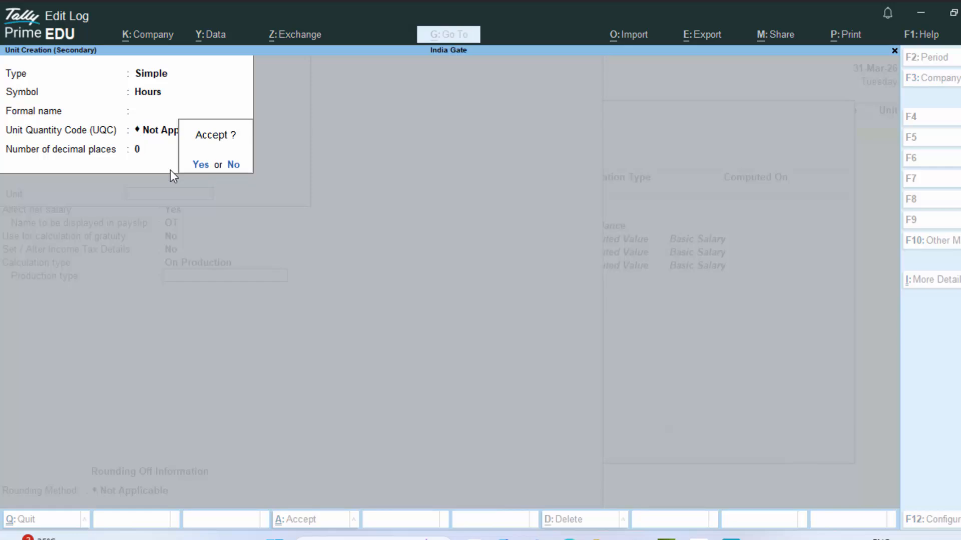
key("Escape")
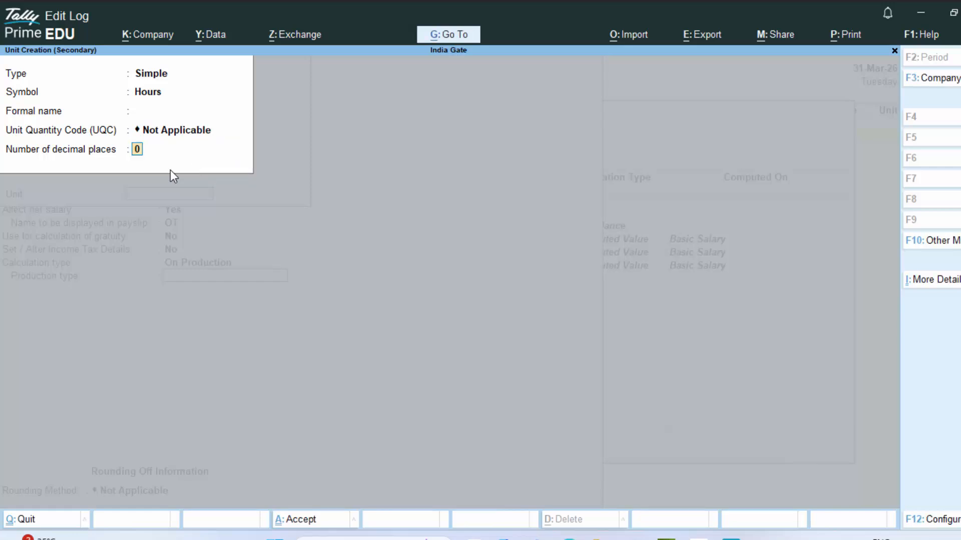
key("Return")
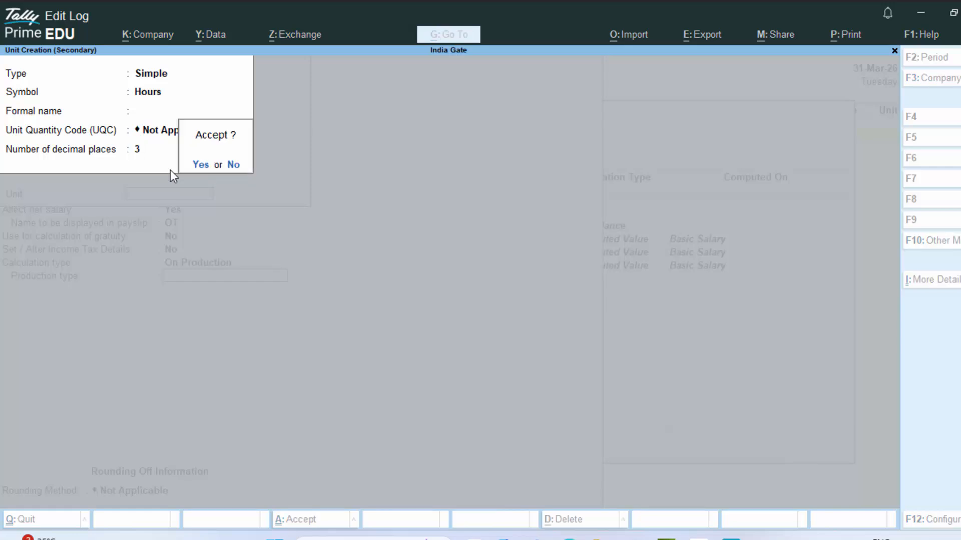
key("Return")
key("Return")
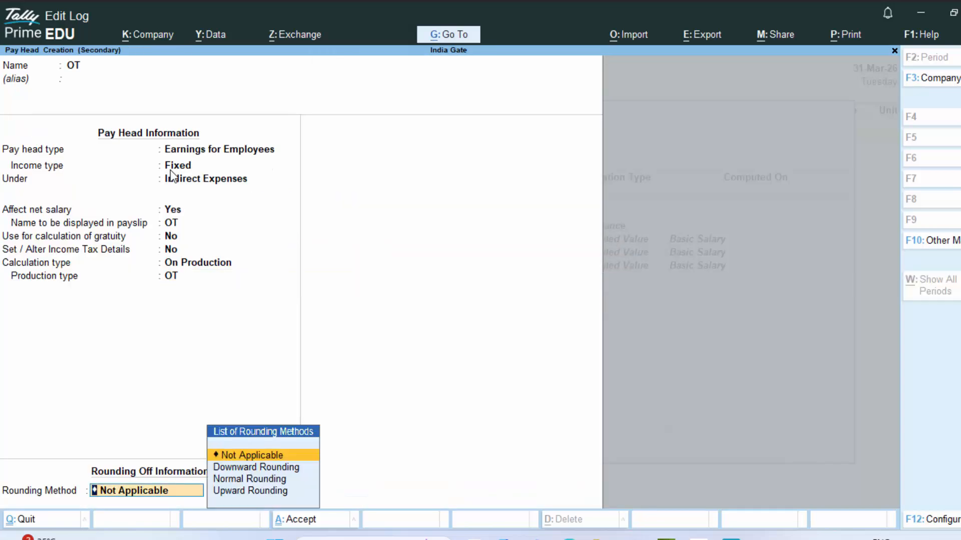
- Give the OT pay head Normal Rounding and save it
key("Down")
key("Down")
key("Return")
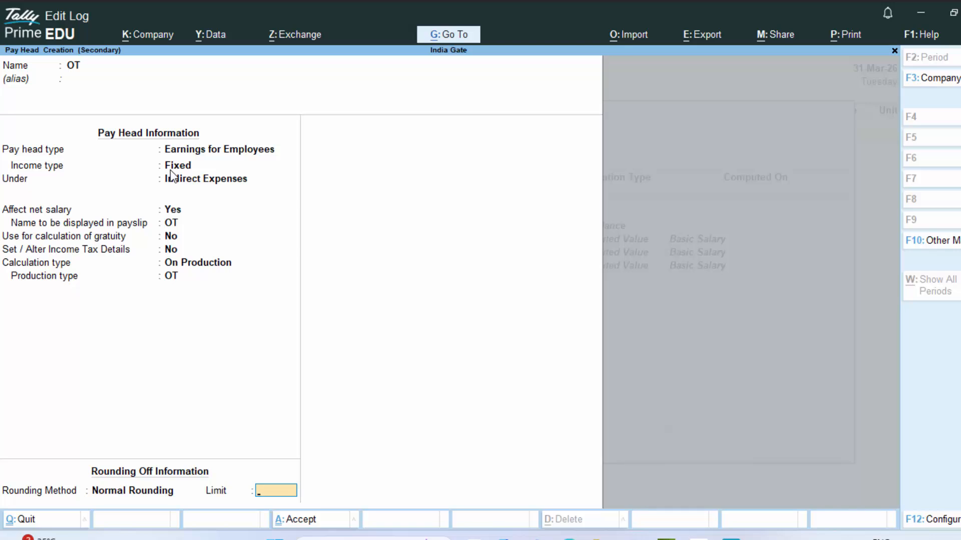
key("Return")
key("Return")
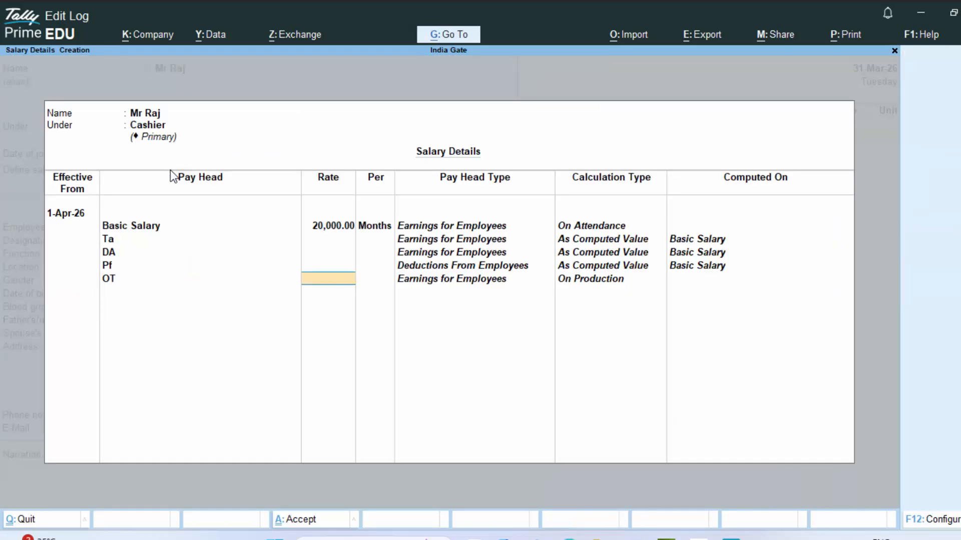
- Set the OT rate to 200 per hour, enter the employee number, keep Regular Tax Regime, and accept
type("200")
key("Return")
key("Return")
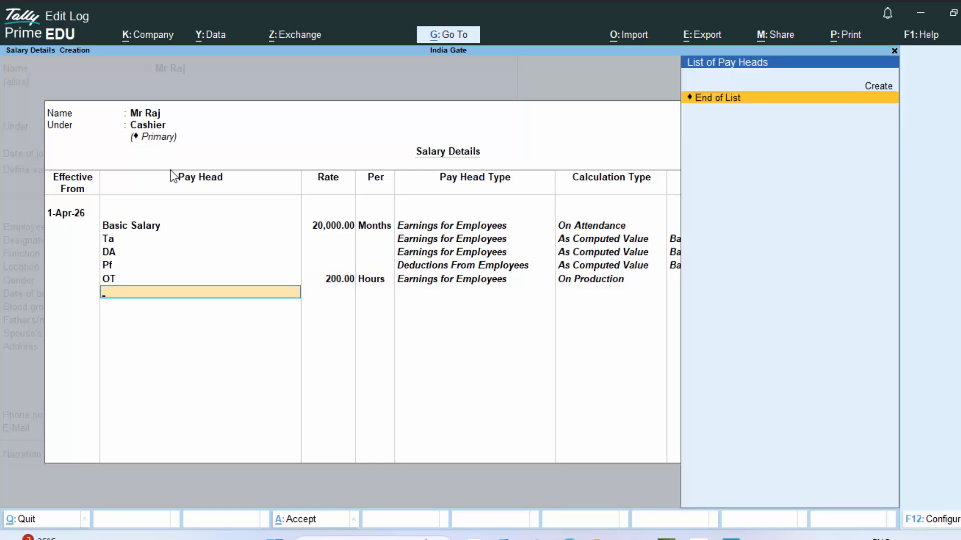
key("Return")
key("Return")
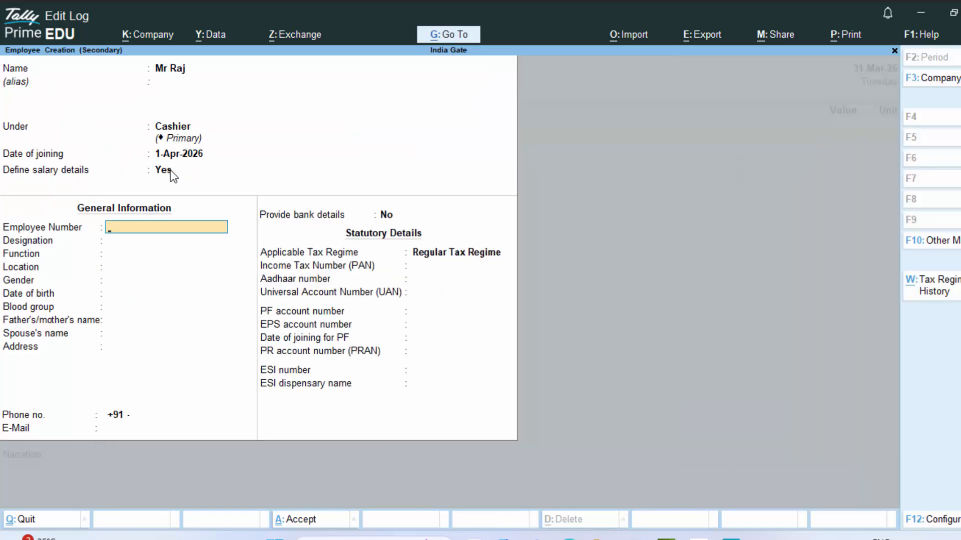
type("75758")
key("Return")
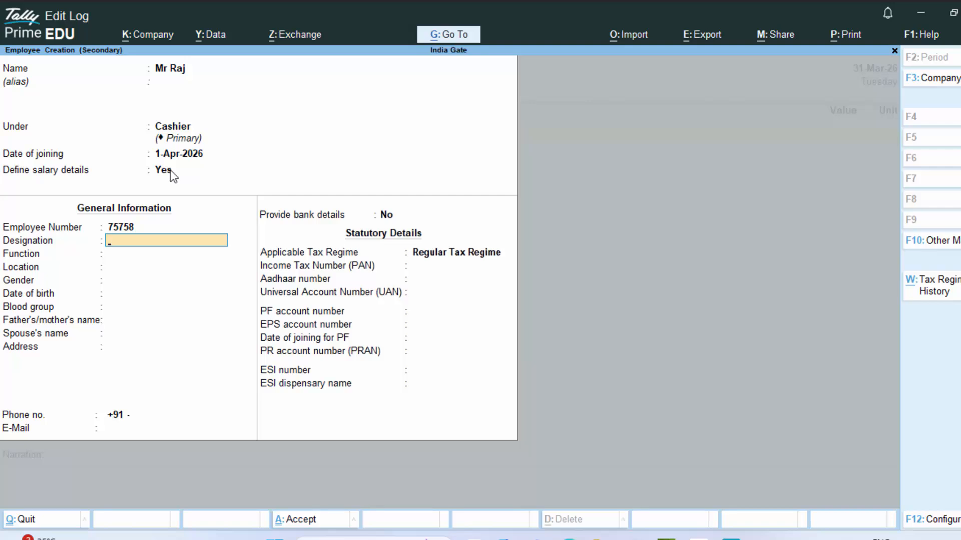
key("Return")
key("Return")
key("Return")
key("Return")
key("Return")
key("Return")
key("Return")
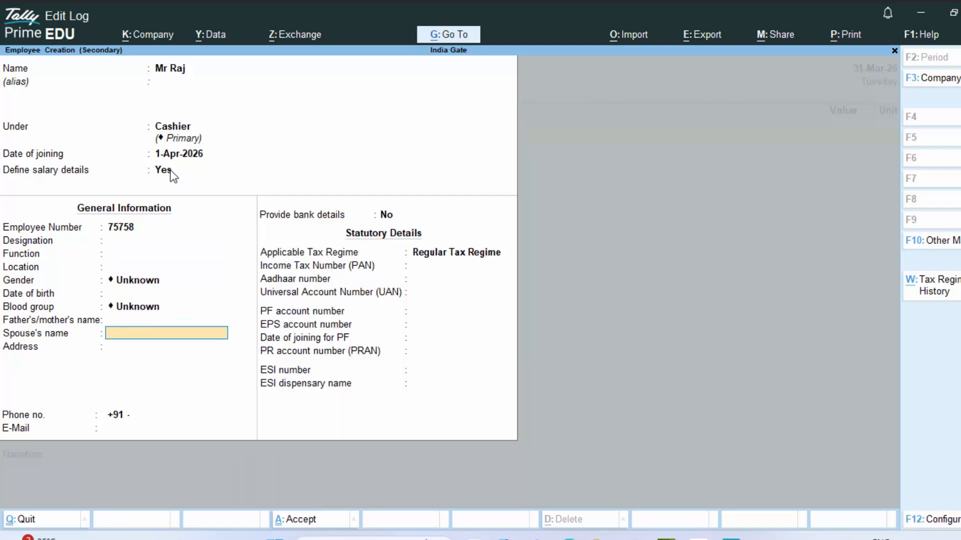
key("Return")
key("Return")
key("Return")
key("Return")
key("Return")
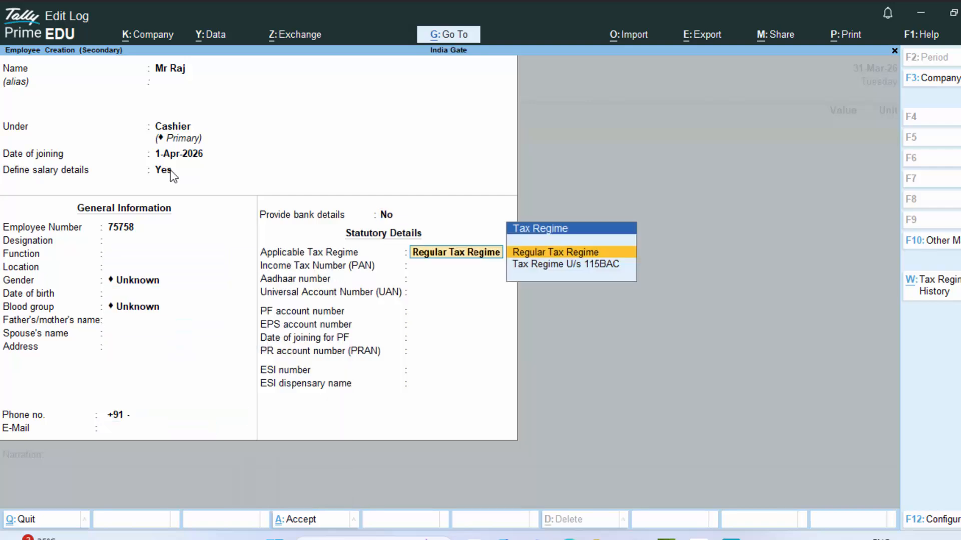
key("Return")
key("Return")
key("Return")
key("Return")
key("Return")
key("Return")
key("Return")
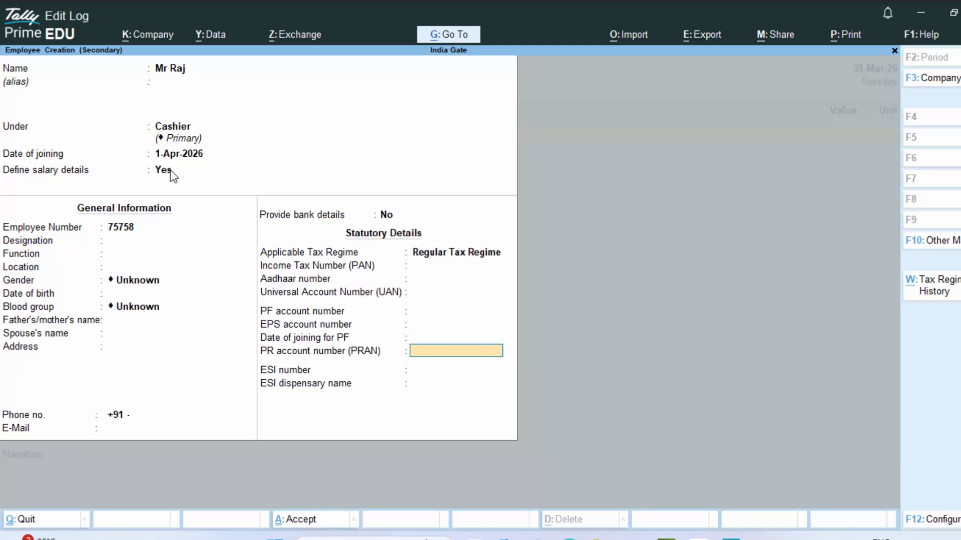
key("Return")
key("Return")
key("Return")
key("Return")
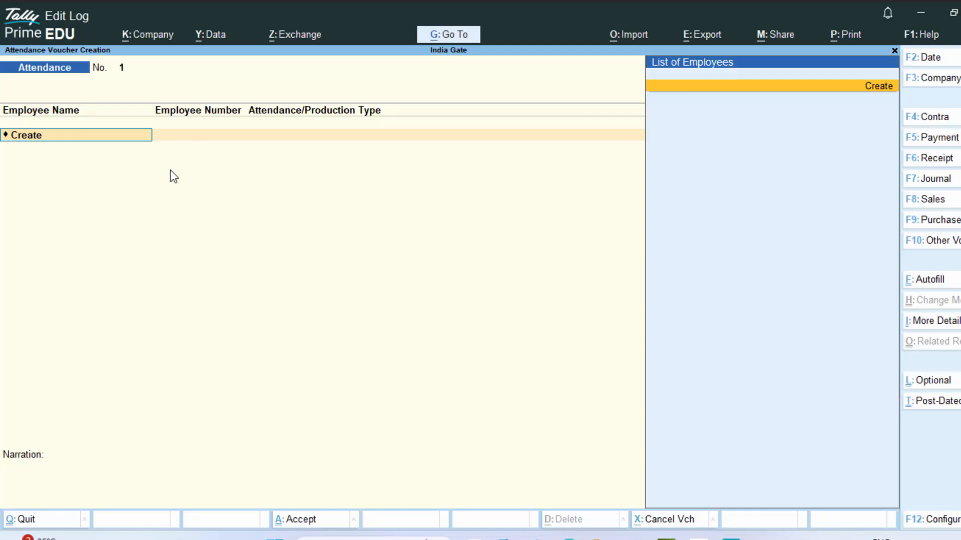
- Quit the attendance voucher and change the company period to 1-4-2026 through 31-3-27
key("Escape")
key("Escape")
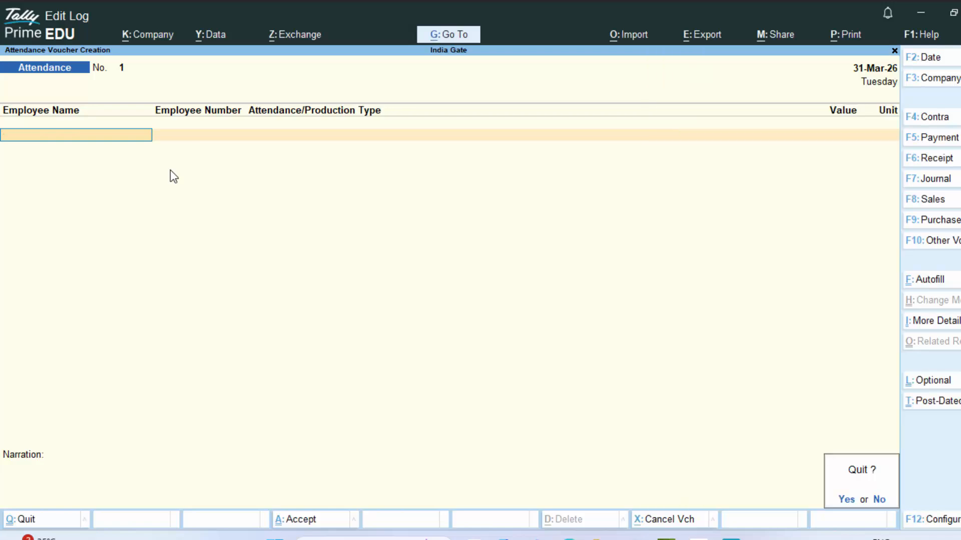
key("y")
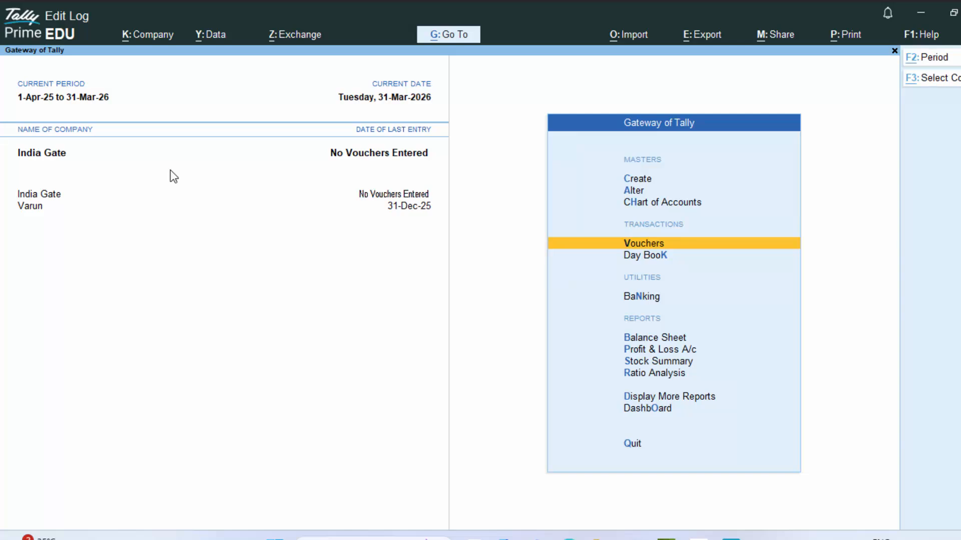
key("alt+F2")
type("1")
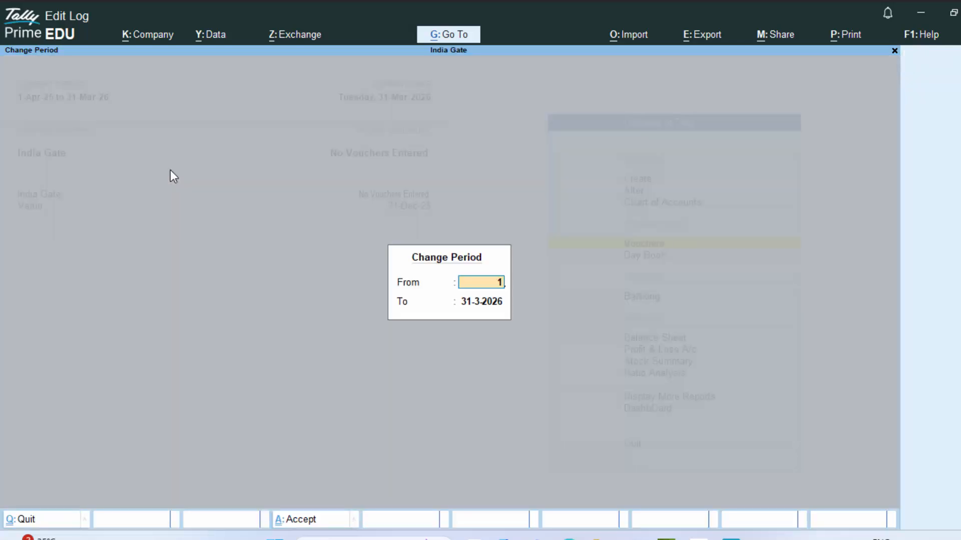
type("-4-2")
type("026")
key("Return")
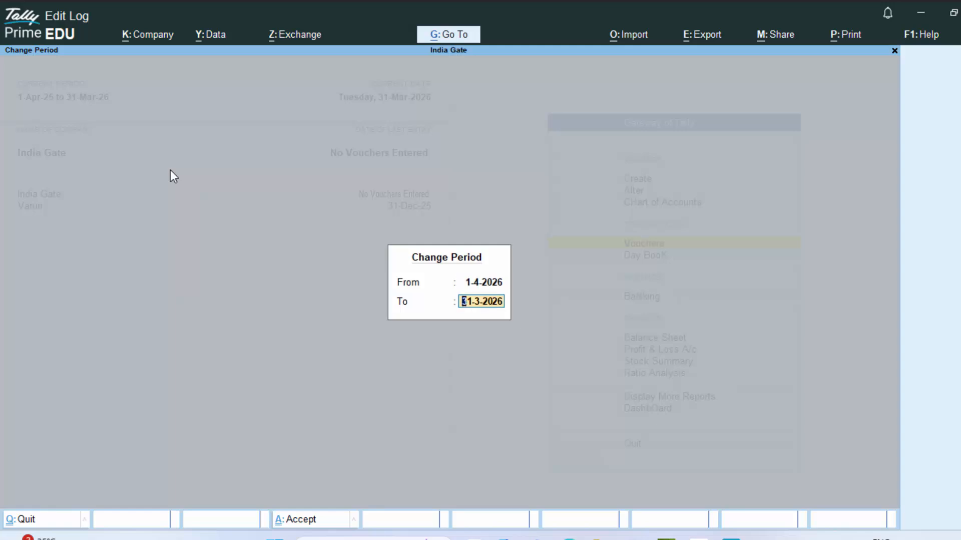
type("31-3-27")
key("Return")
key("Return")
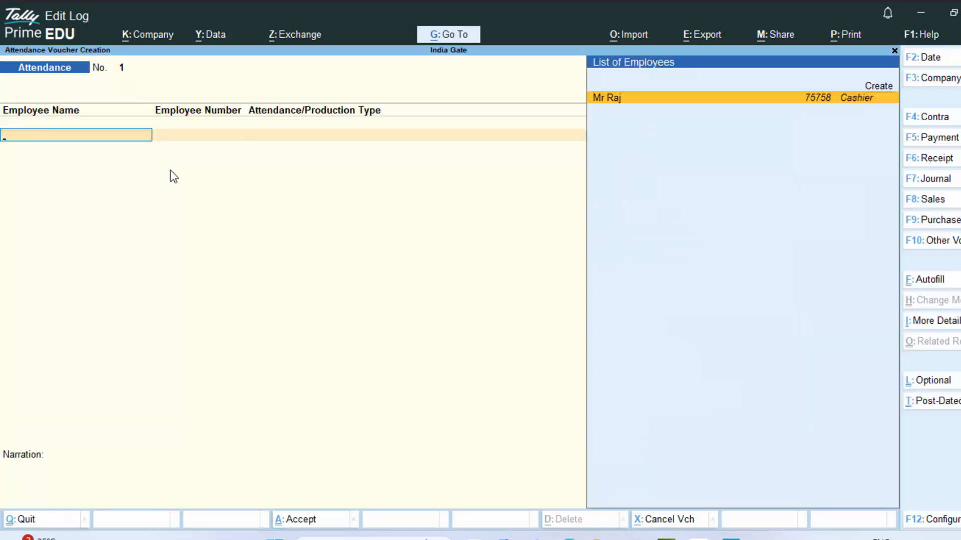
- Record 6 days Absent and 6 Hours OT for the employee in the attendance voucher
key("Return")
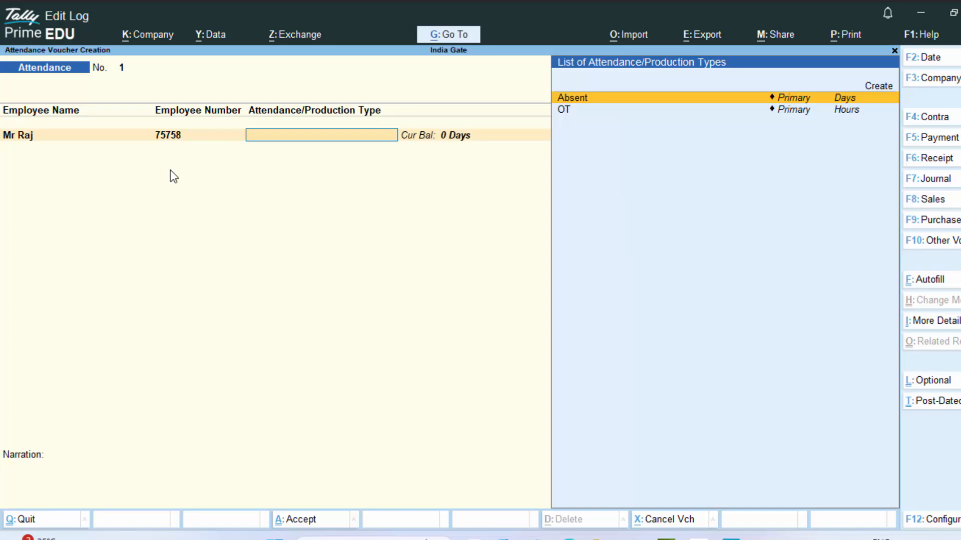
key("Return")
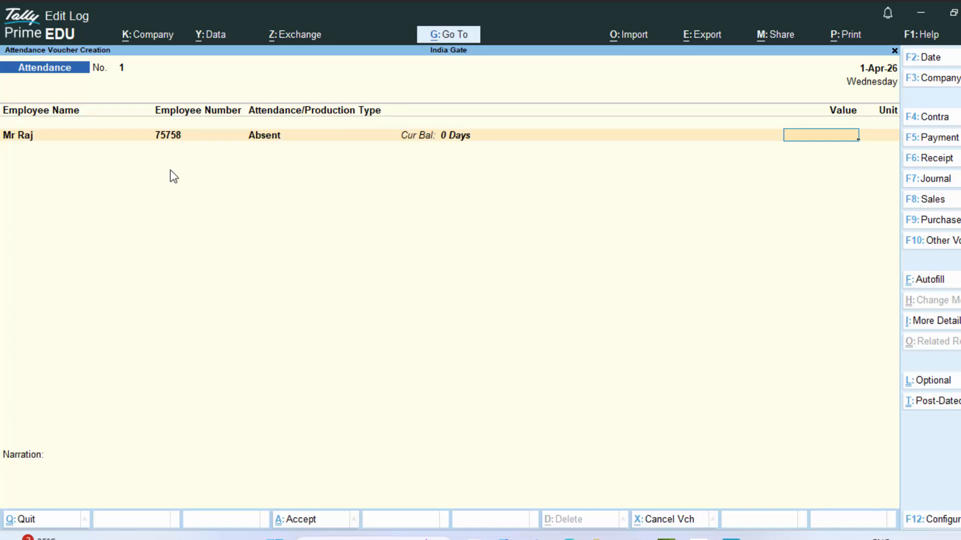
type("6")
key("Return")
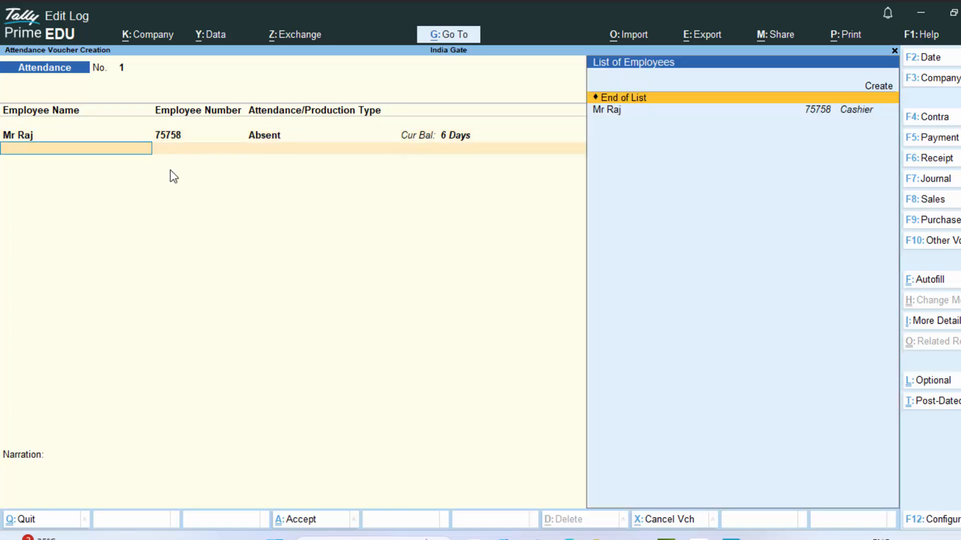
key("Down")
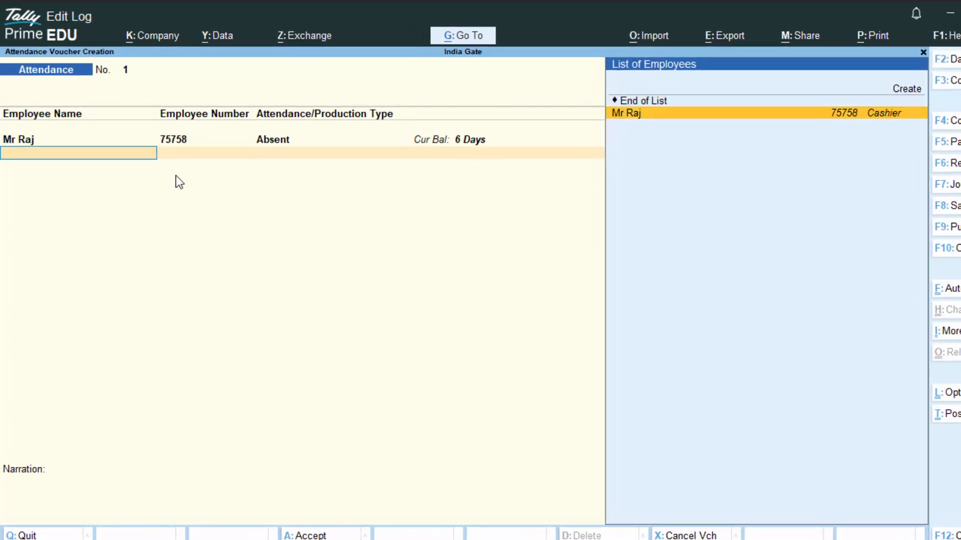
key("Return")
key("Down")
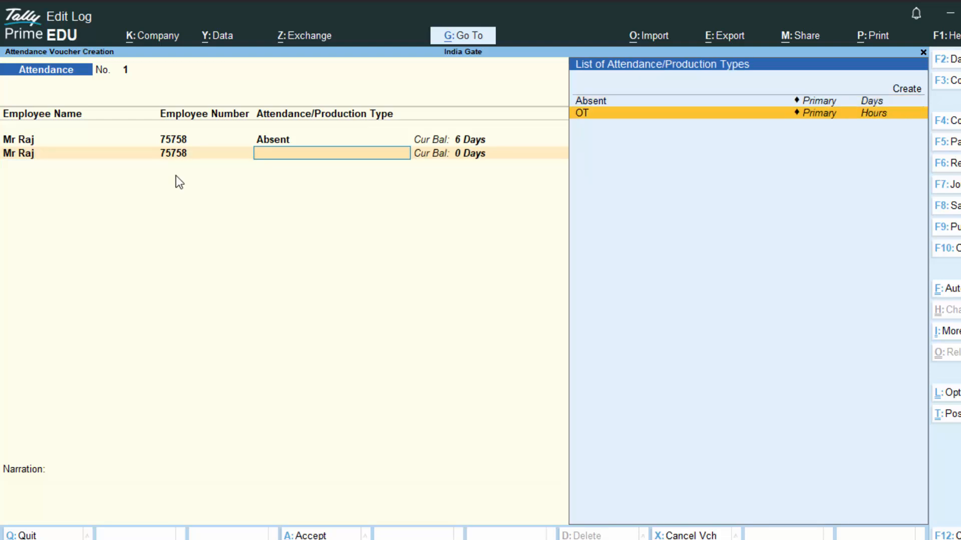
key("Return")
type("6")
key("Return")
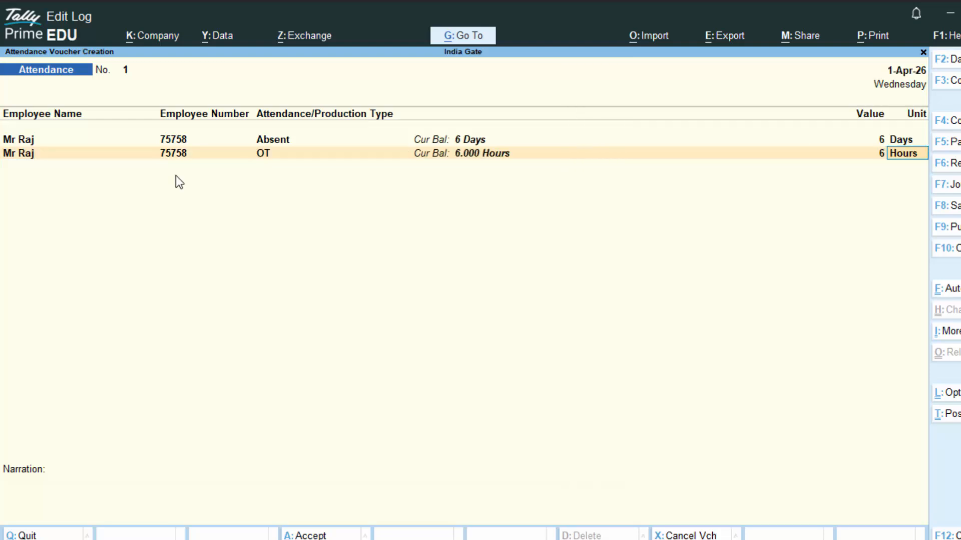
key("Return")
key("Return")
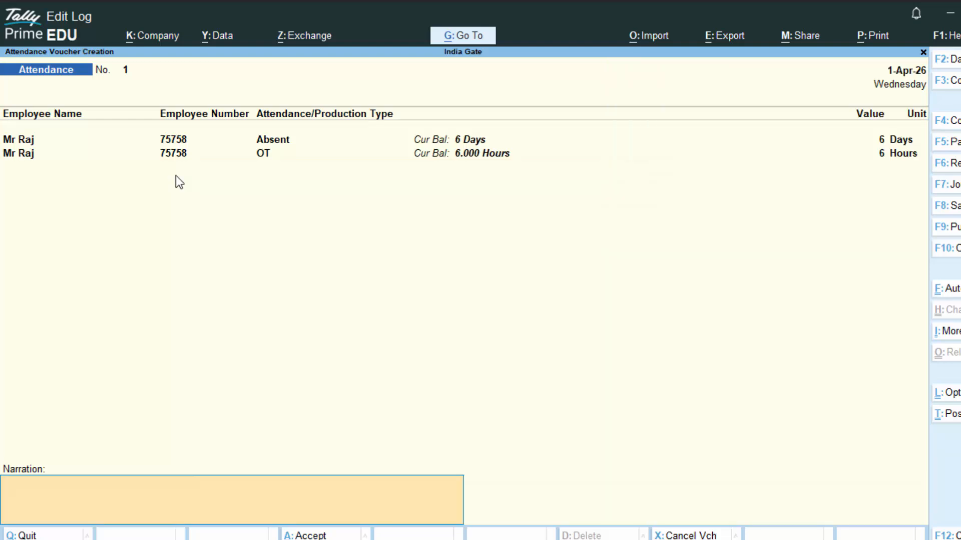
key("Return")
key("Return")
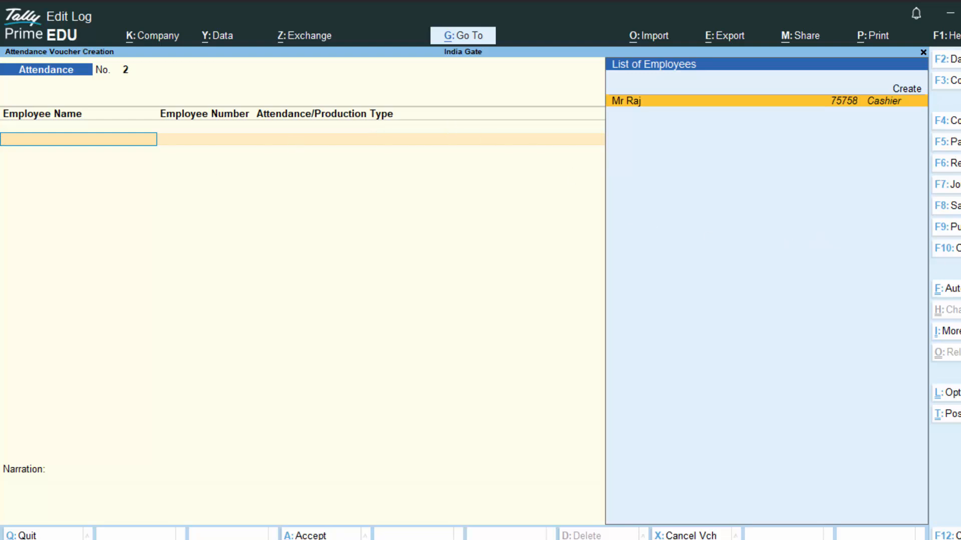
- Switch to a Payroll voucher and start creating a new account ledger
key("F10")
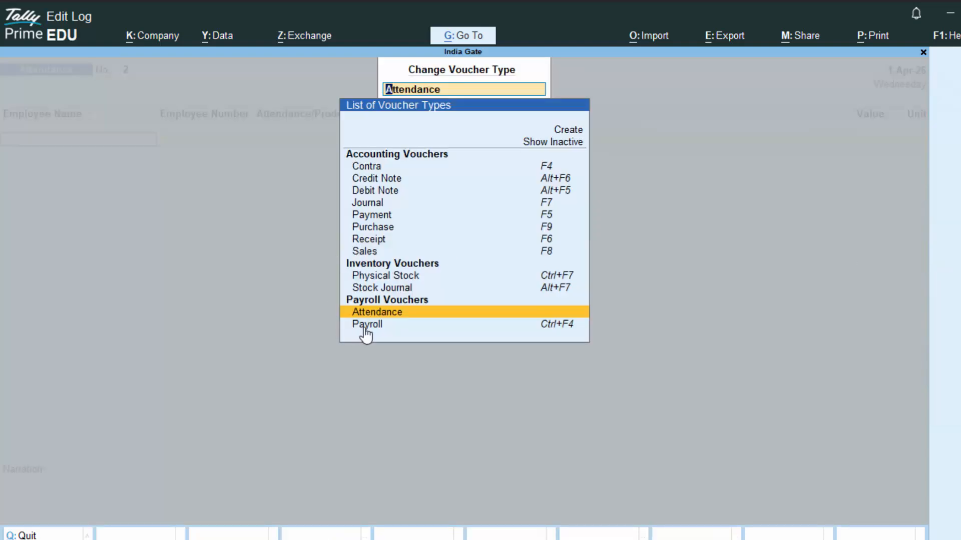
key("Down")
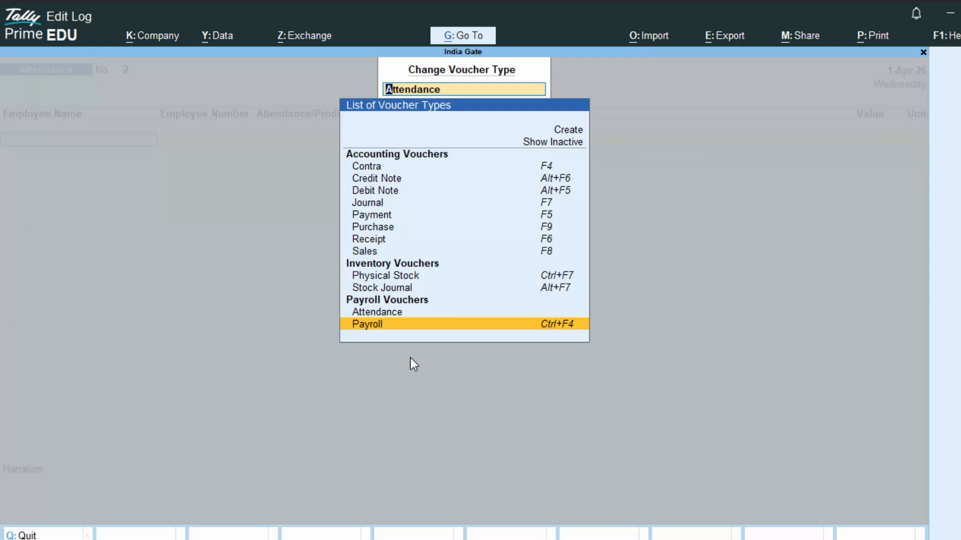
key("Return")
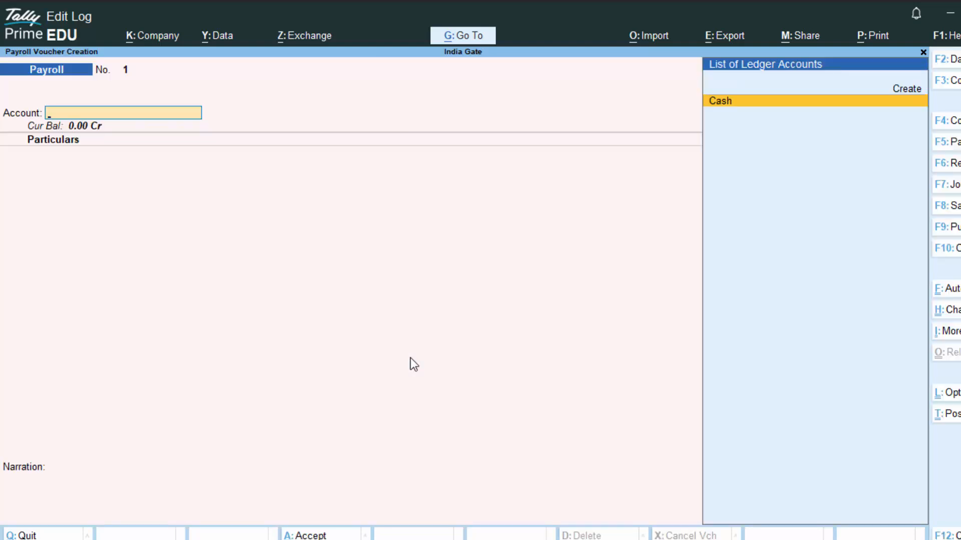
key("Up")
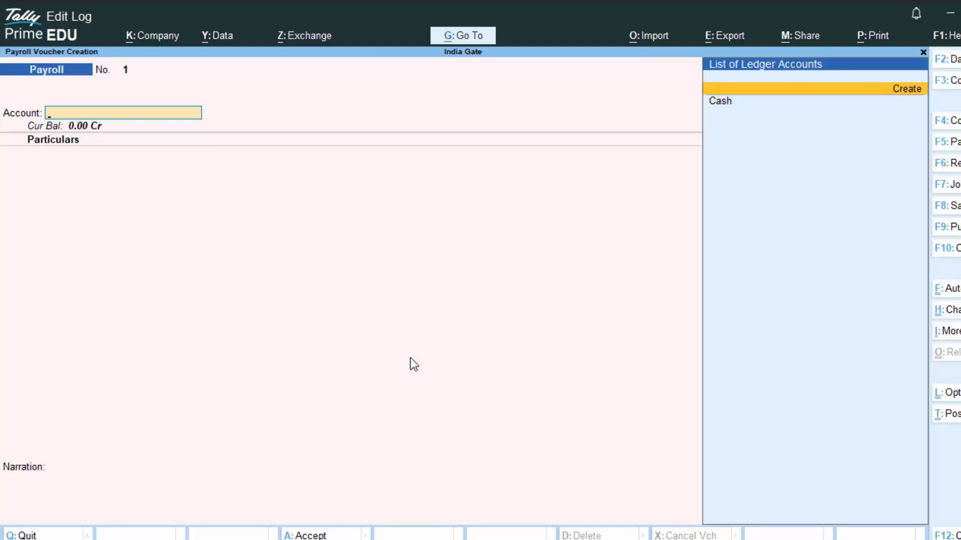
key("Return")
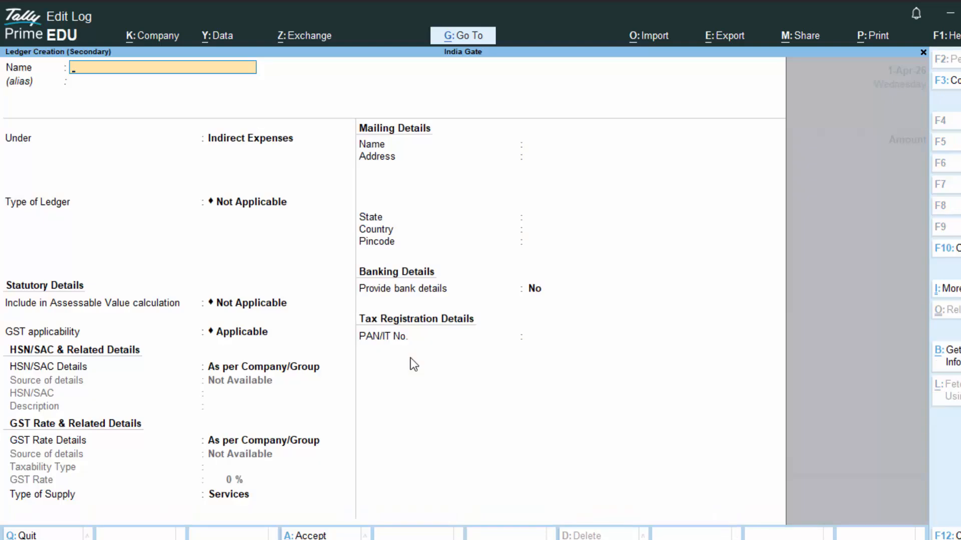
- Name the ledger Punjab National Bank under Bank Accounts and enter its account number
type("Punjab National b")
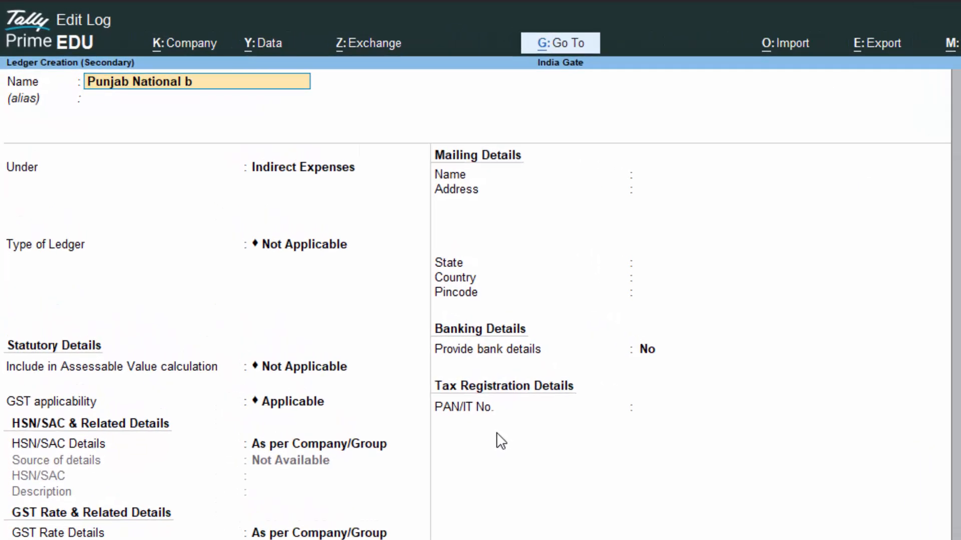
type("ank")
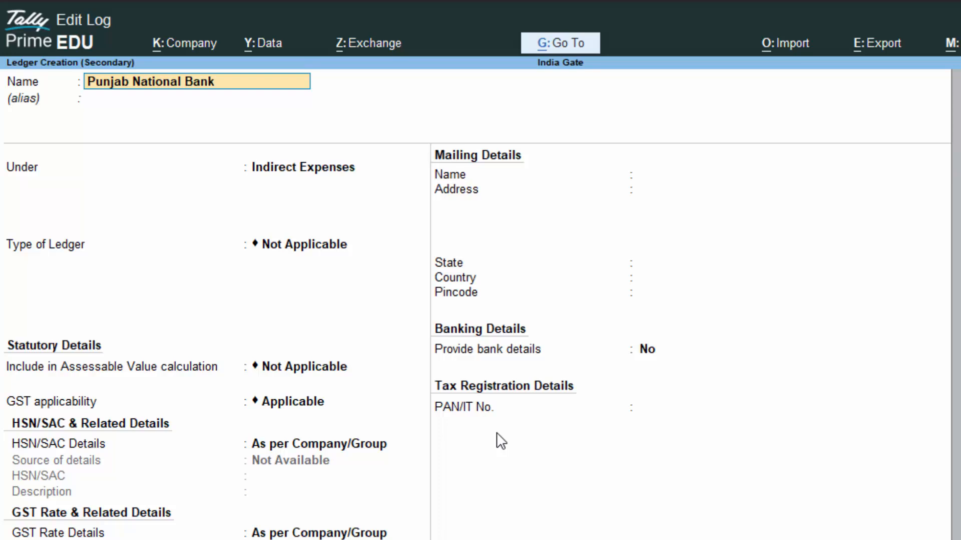
key("Return")
key("Return")
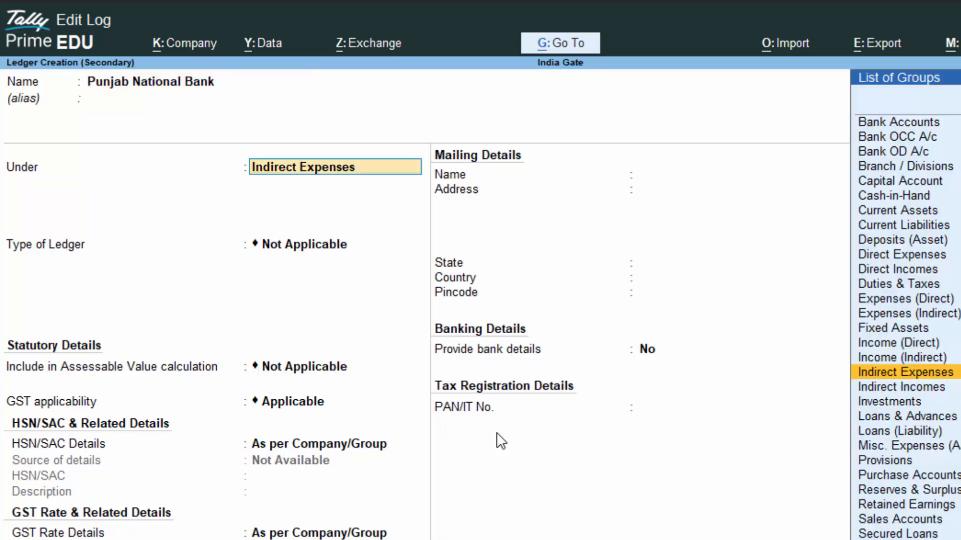
type("B")
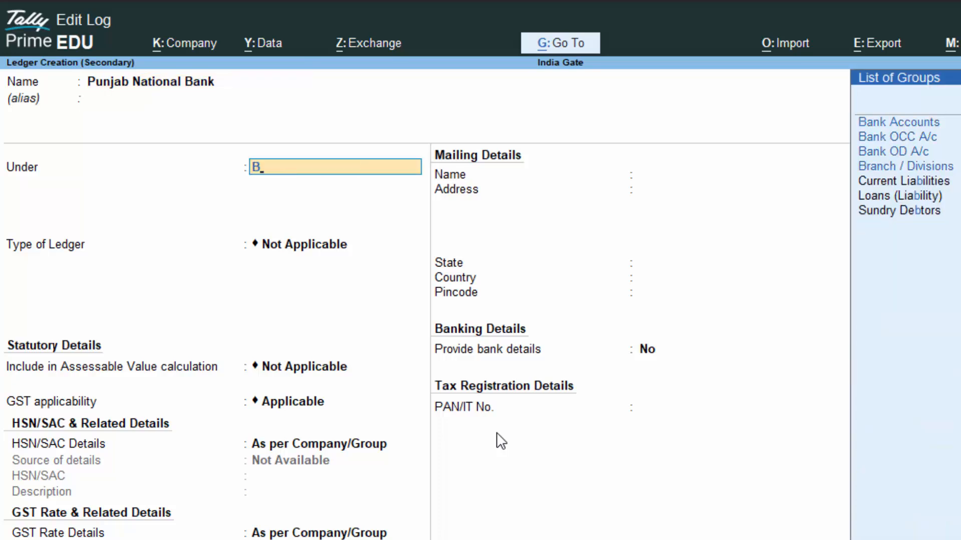
key("Return")
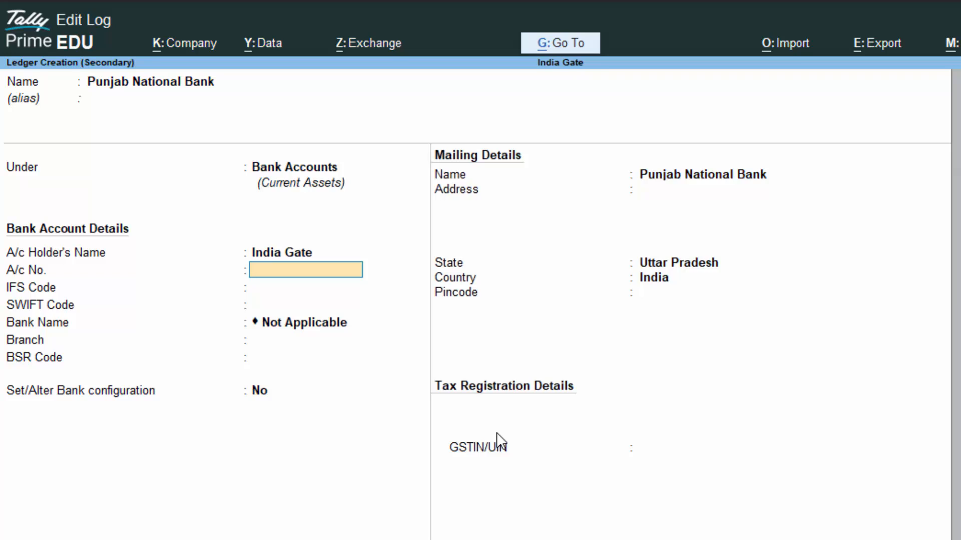
key("Return")
- Set the ledger's branch to Deoria, leaving the other bank details empty
type("\\")
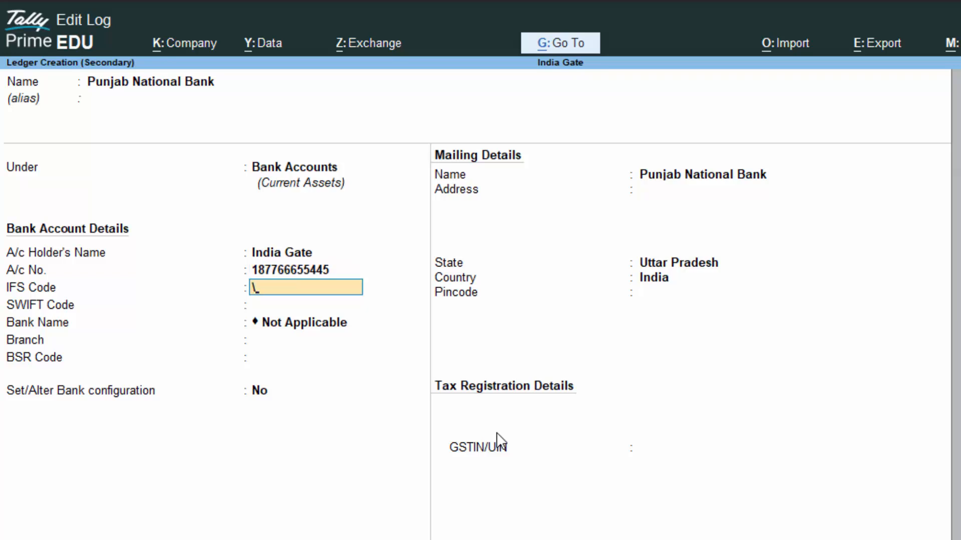
key("BackSpace")
key("Return")
key("Return")
key("Return")
key("Return")
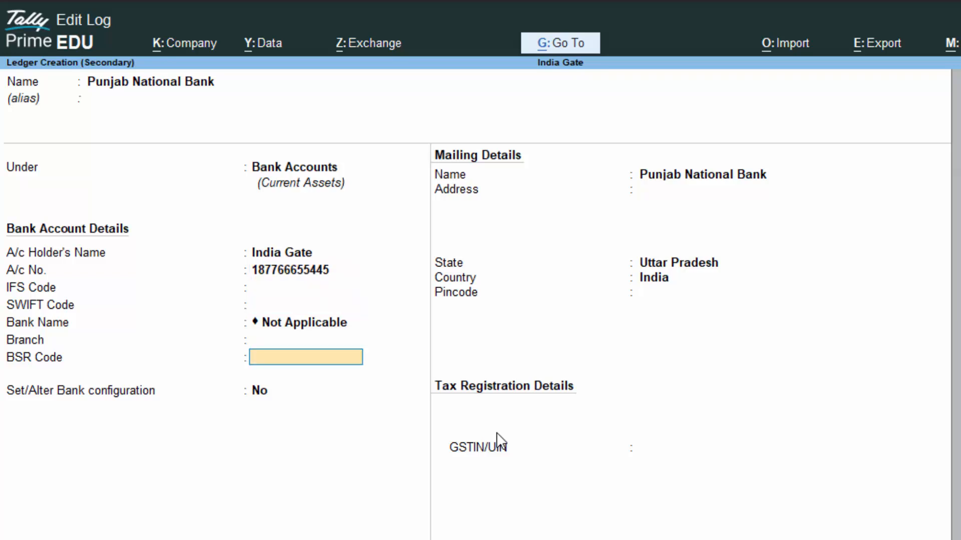
key("BackSpace")
type("De")
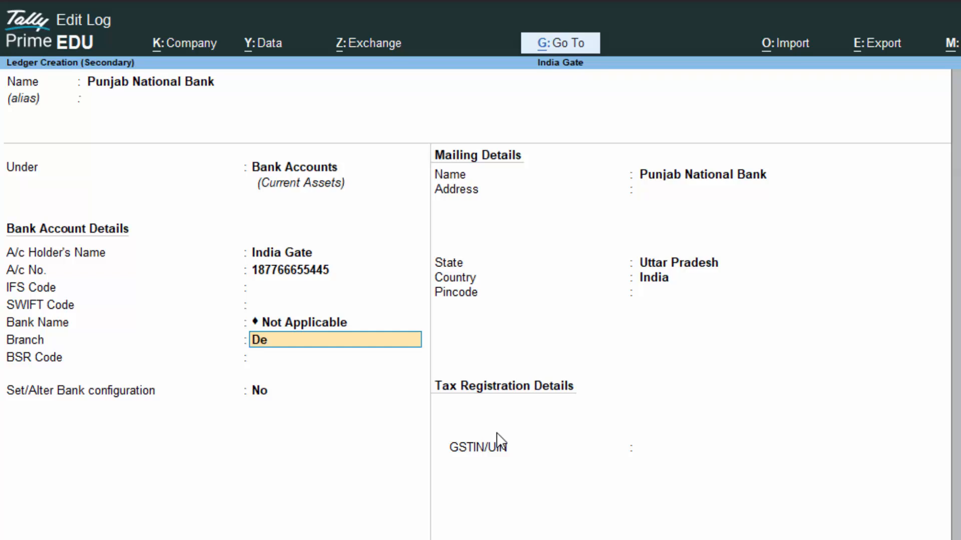
type("oria")
key("Return")
- Set bank configuration to No and save the Punjab National Bank ledger
key("Return")
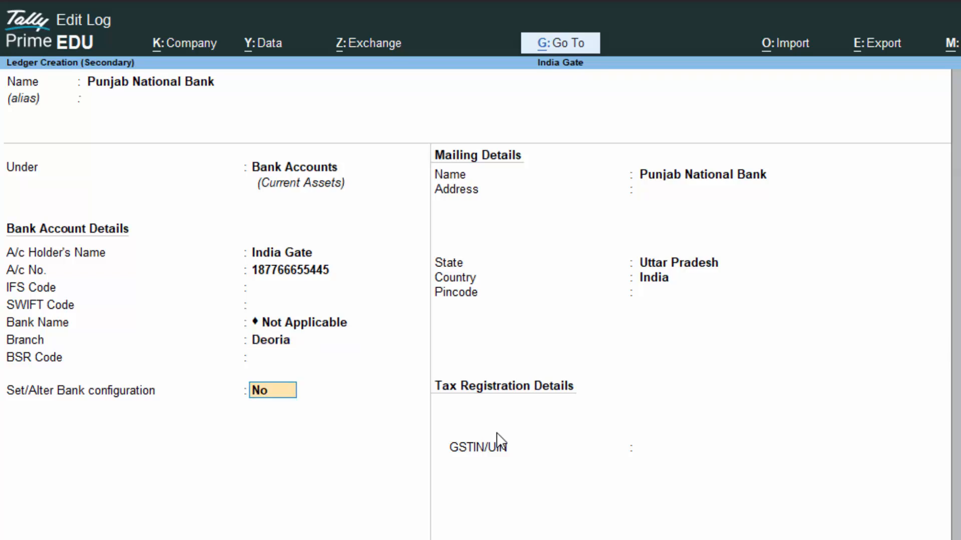
type("y")
key("Return")
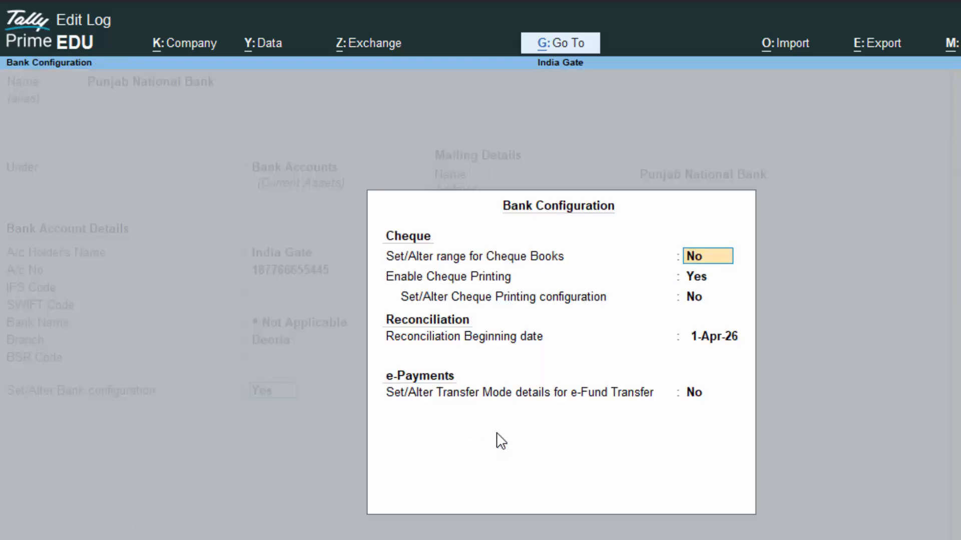
key("Delete")
key("Delete")
key("Escape")
type("y")
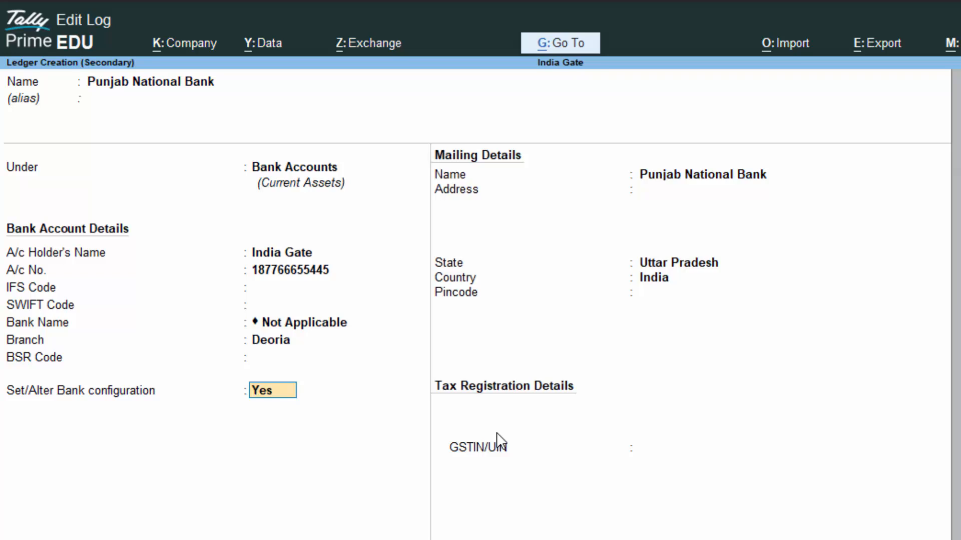
type("n")
key("Return")
key("Return")
key("Return")
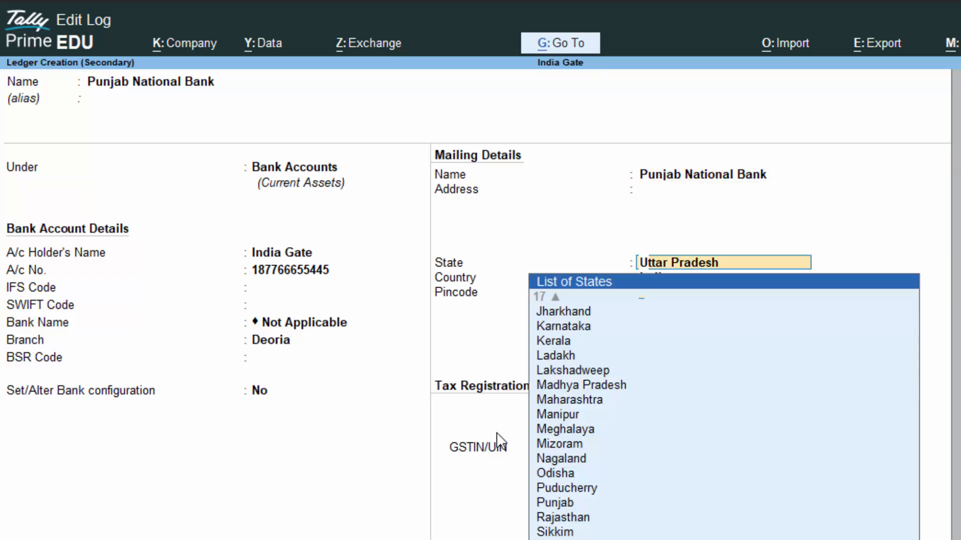
key("Return")
key("Return")
key("Return")
key("Return")
key("Return")
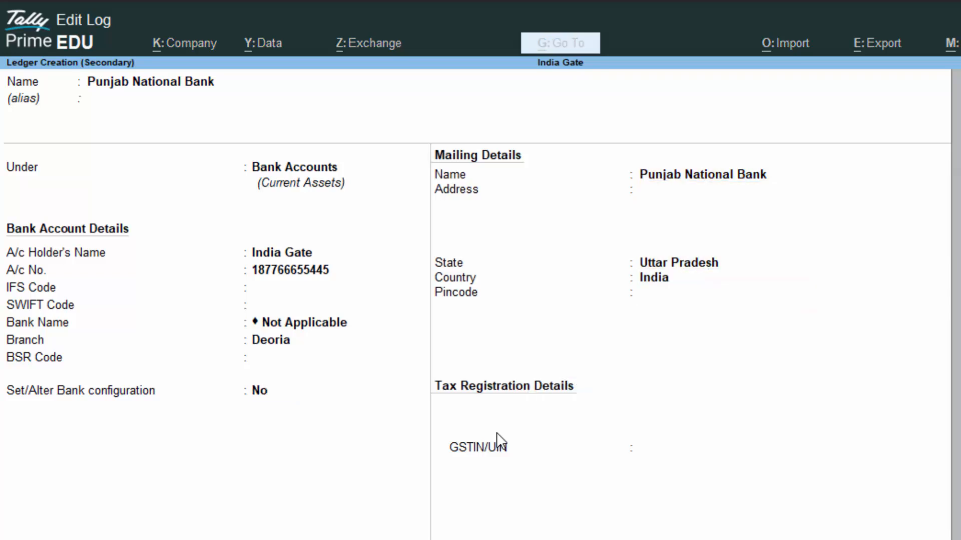
key("Return")
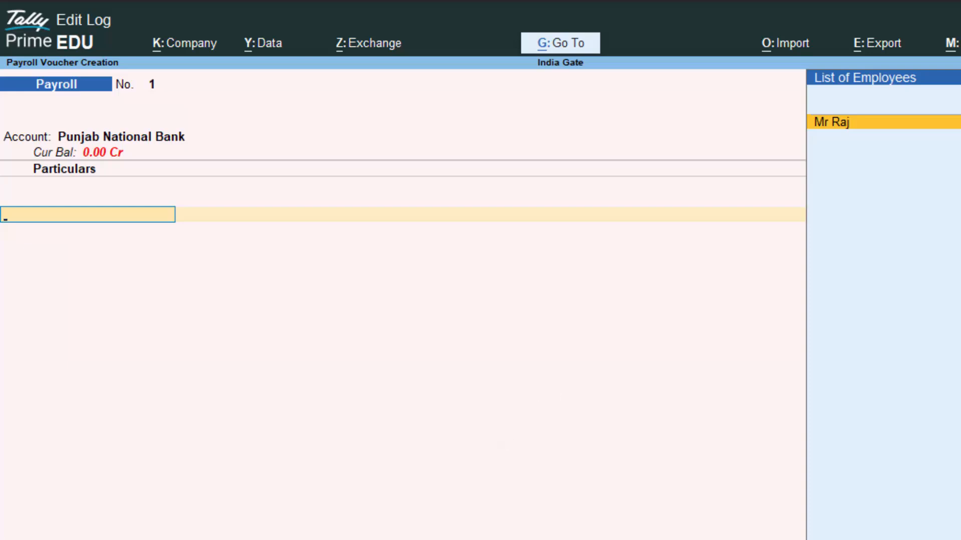
- Autofill the voucher with Payroll Autofill for Salary, ending on 1-5-2026
key("ctrl+f")
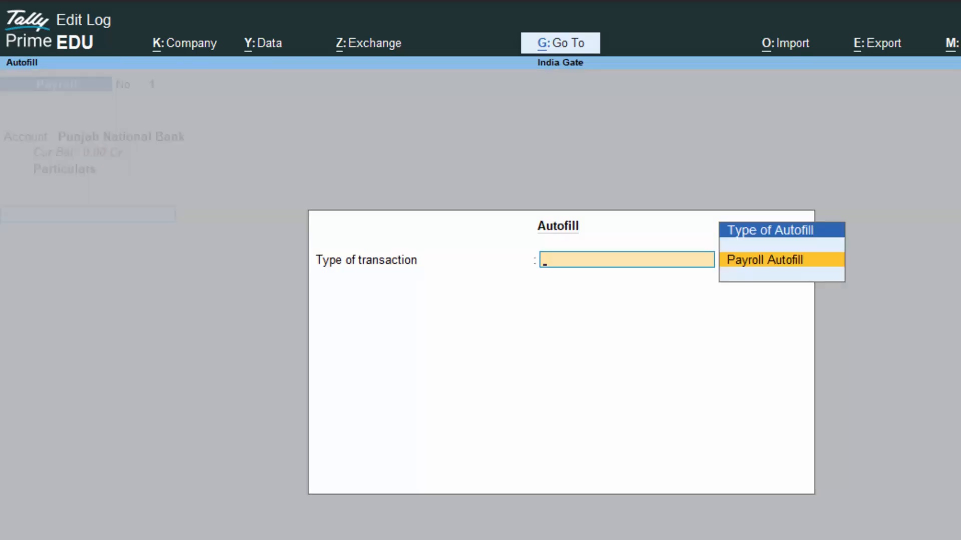
key("Return")
key("Down")
key("Down")
key("Down")
key("Down")
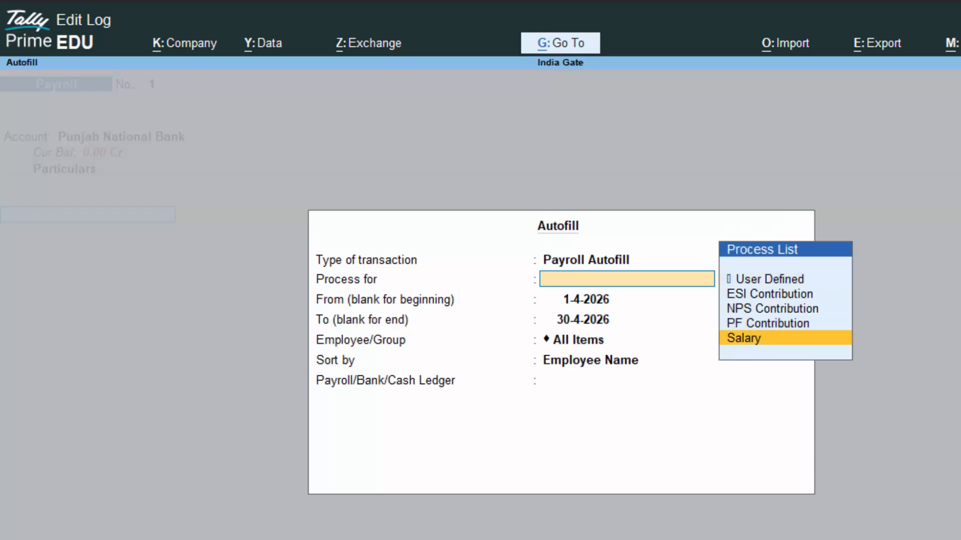
key("Return")
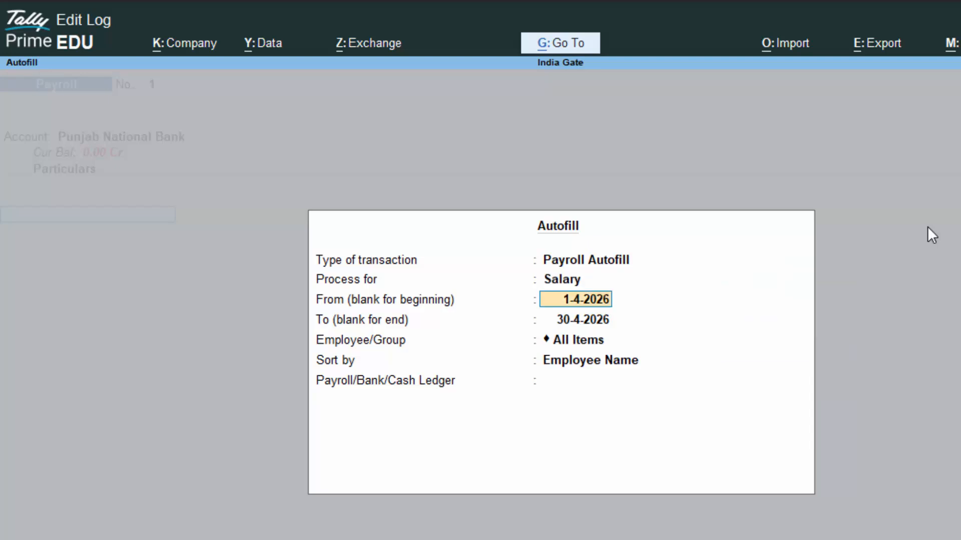
key("Return")
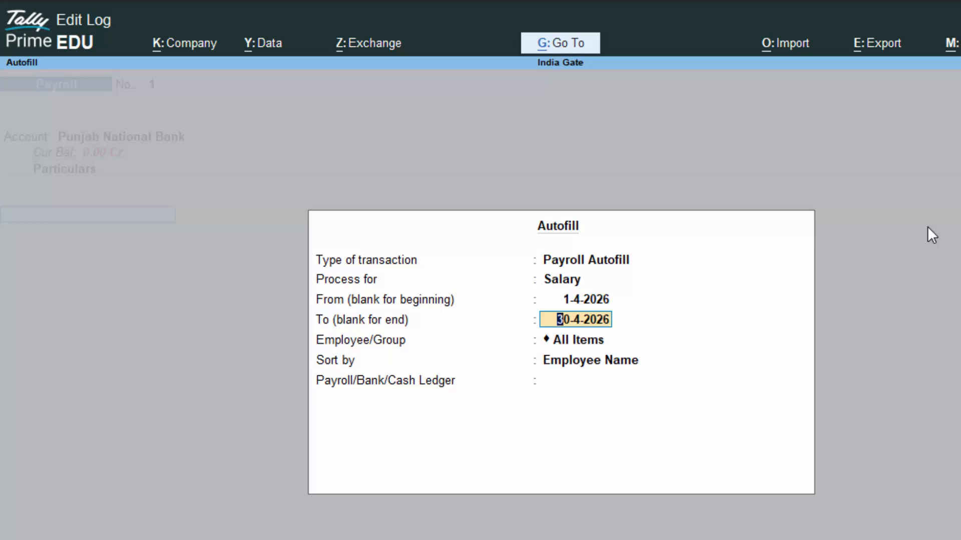
type("1")
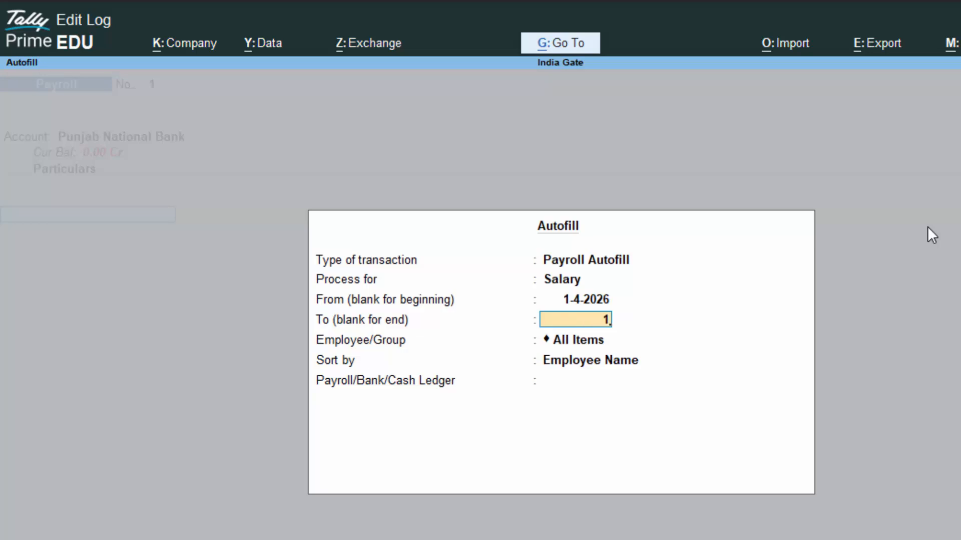
type("-5-202")
type("6")
key("Return")
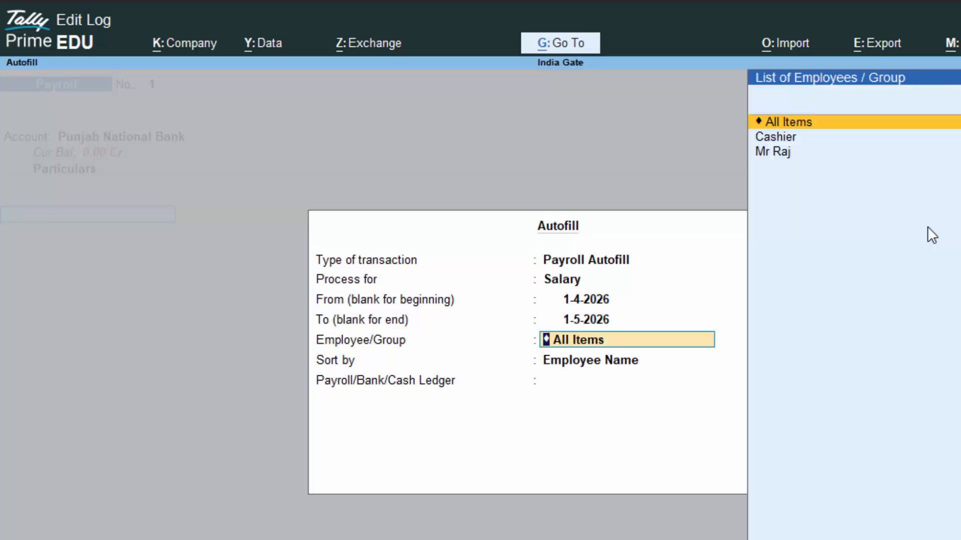
key("Return")
key("Return")
key("Return")
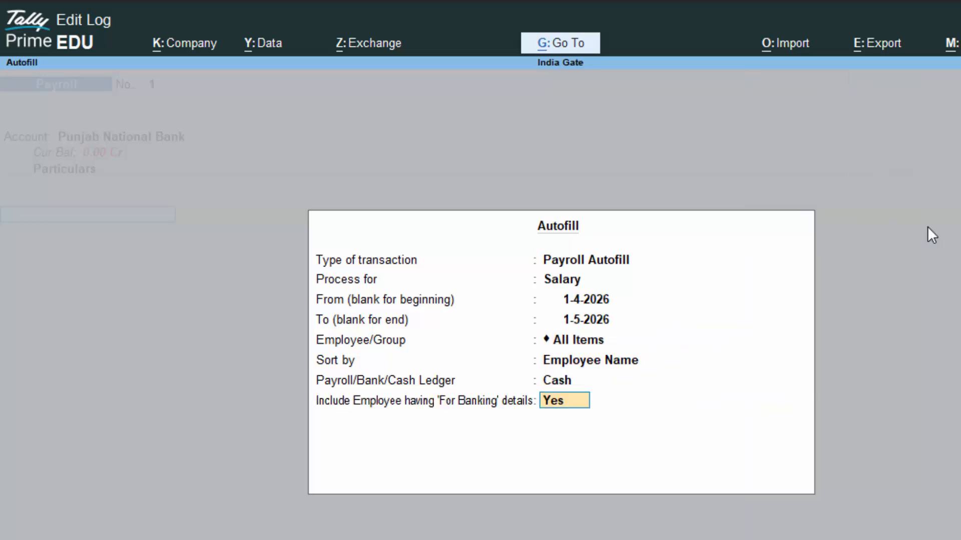
- Pay the salaries from Punjab National Bank with Use Mode of Payment set to No
key("BackSpace")
key("Down")
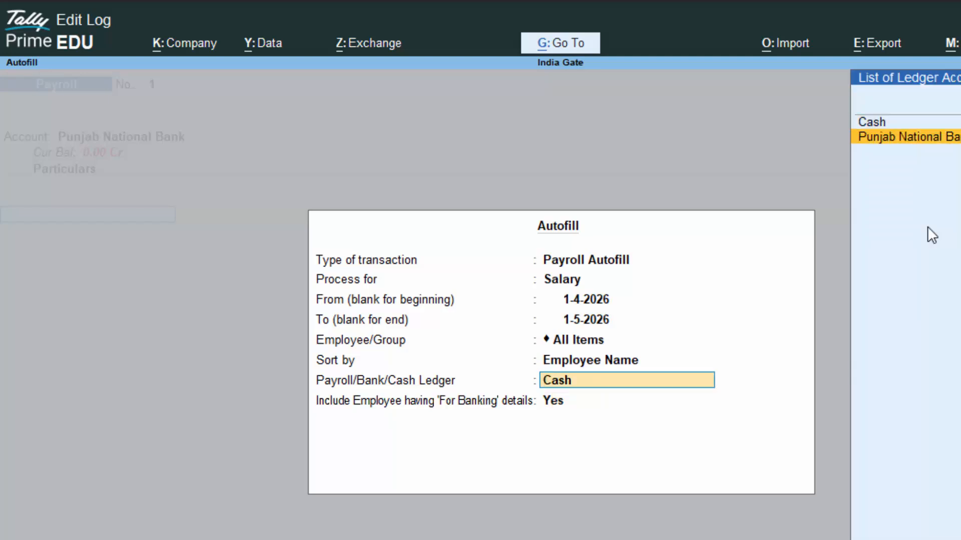
key("Return")
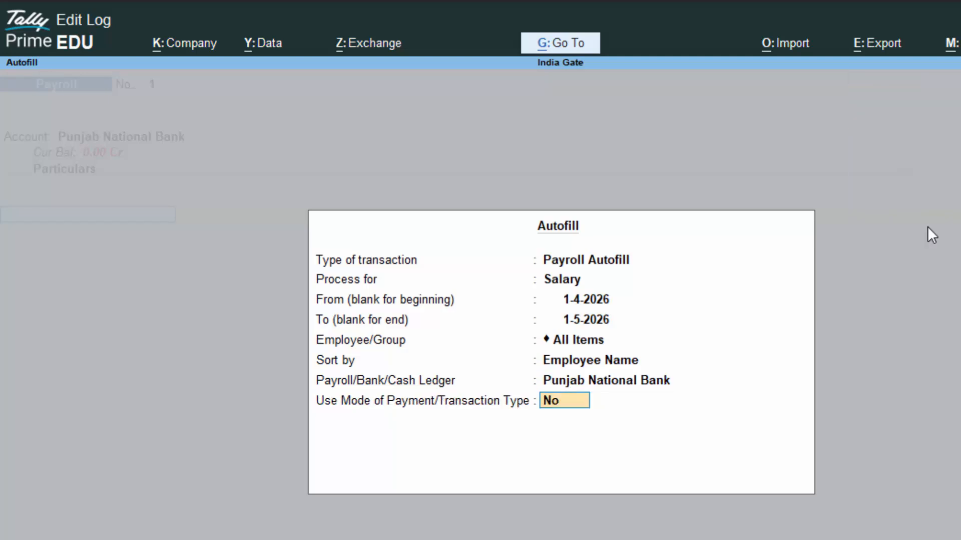
type("y")
key("Return")
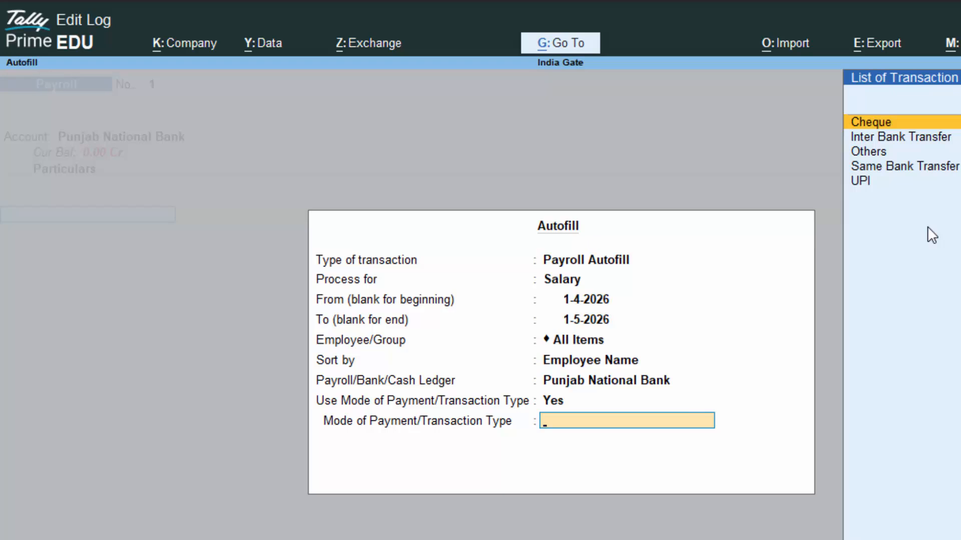
key("Return")
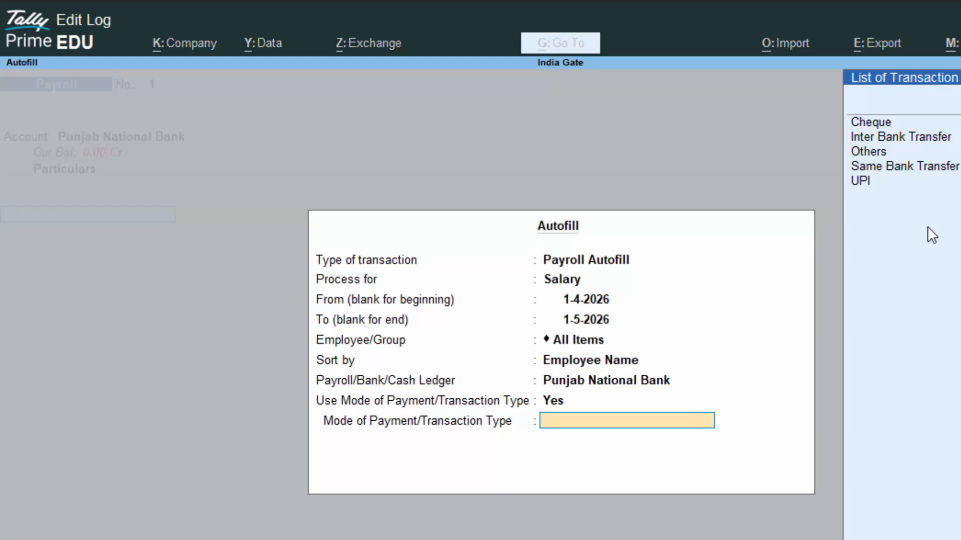
key("BackSpace")
key("BackSpace")
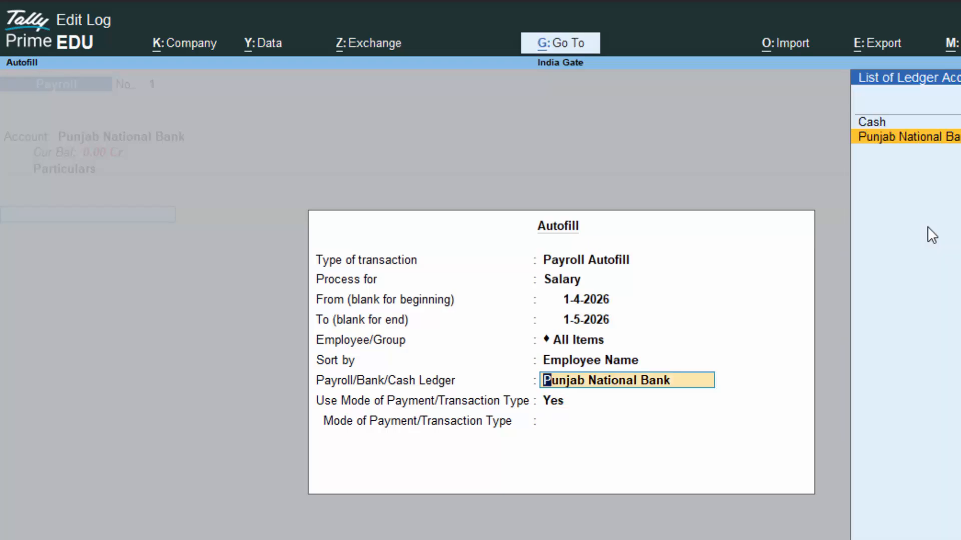
key("Return")
key("Return")
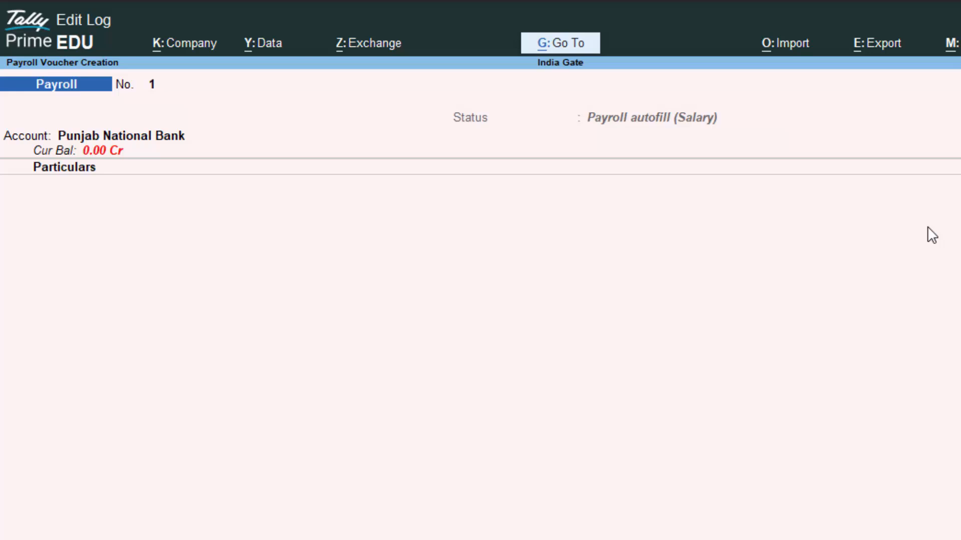
- Start a fresh Payroll voucher with Punjab National Bank as account and the employee under Particulars
key("Escape")
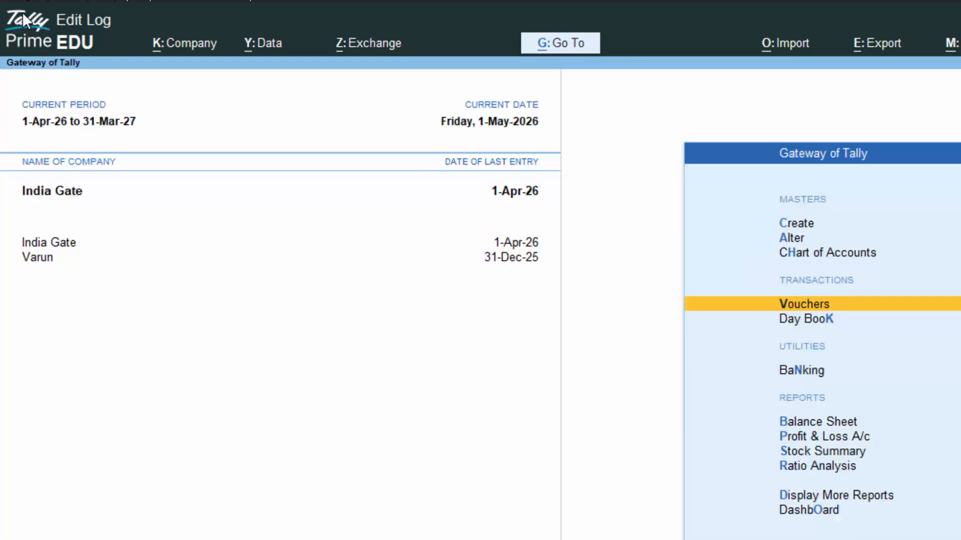
key("Return")
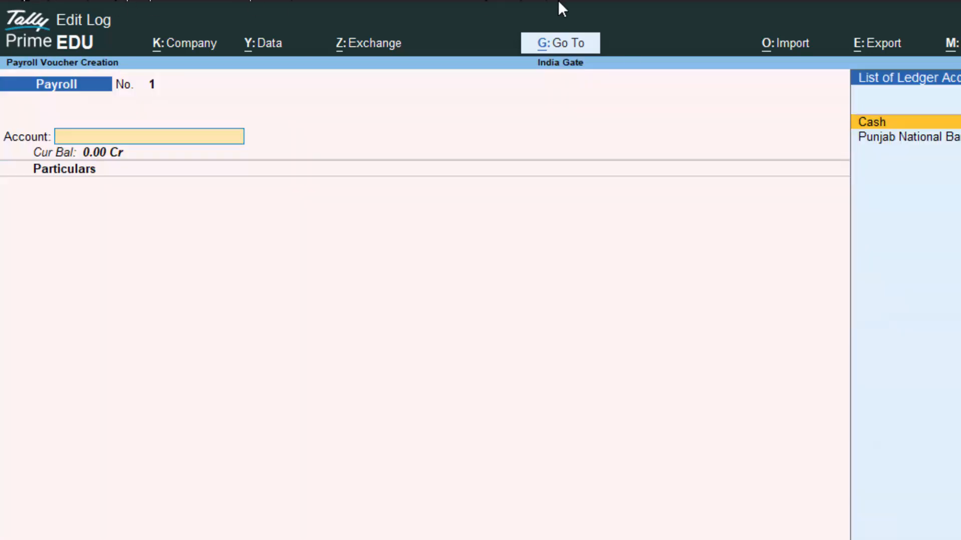
left_click(946, 141)
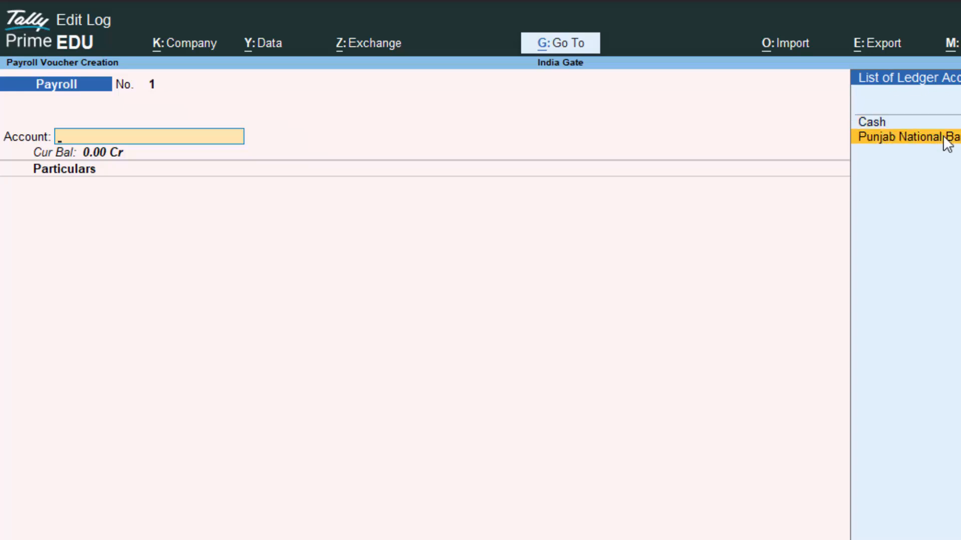
left_click(946, 141)
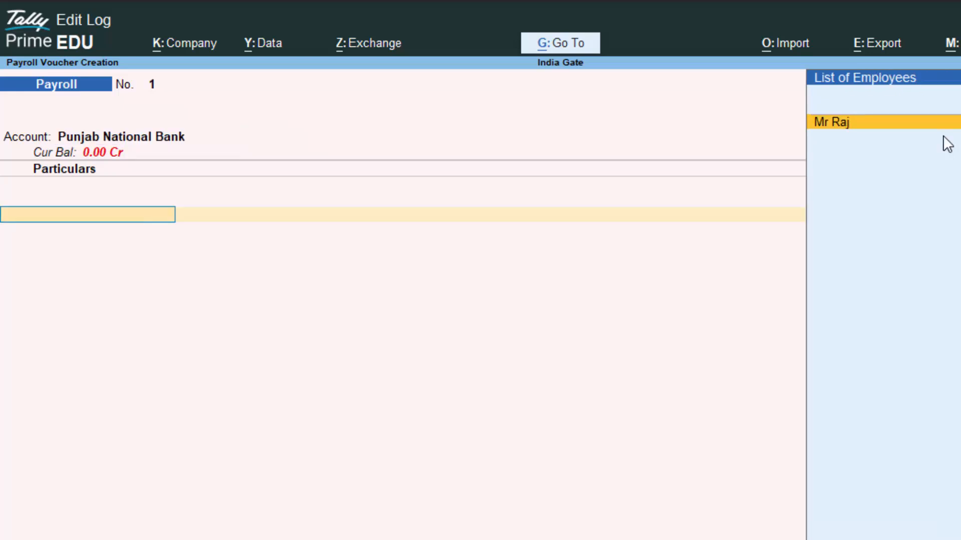
key("Return")
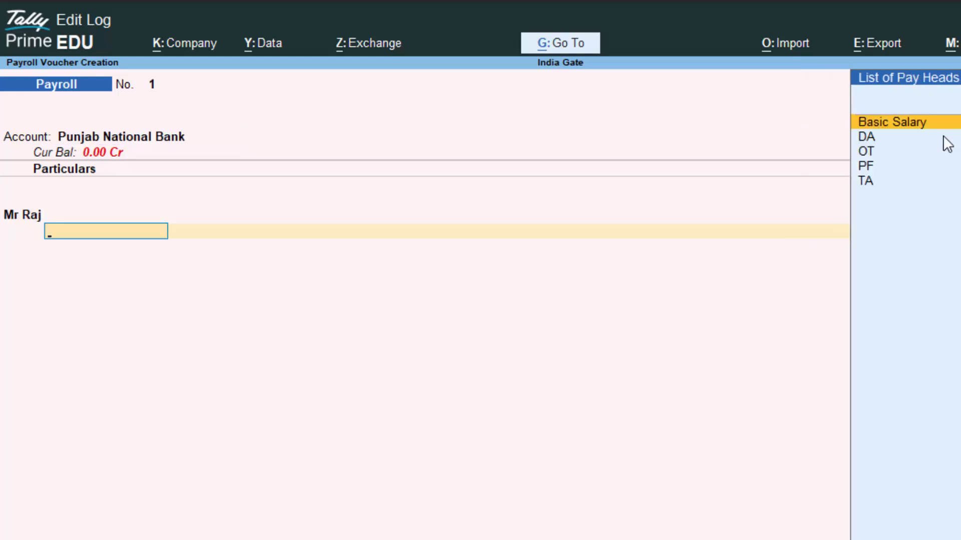
- Autofill Salary from 1-4-2026 to 31-5-2026, sorted by Employee Name, paid from Punjab National Bank
key("ctrl+f")
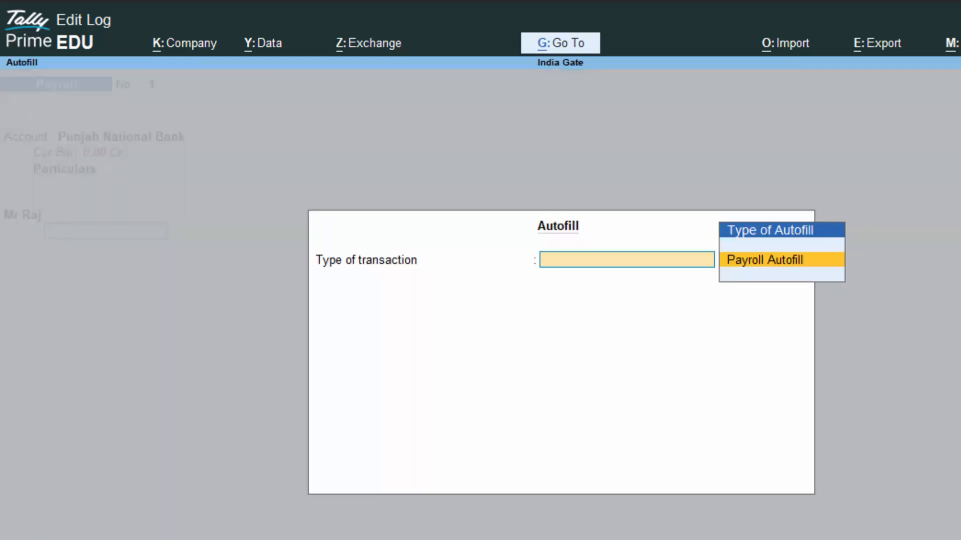
key("Return")
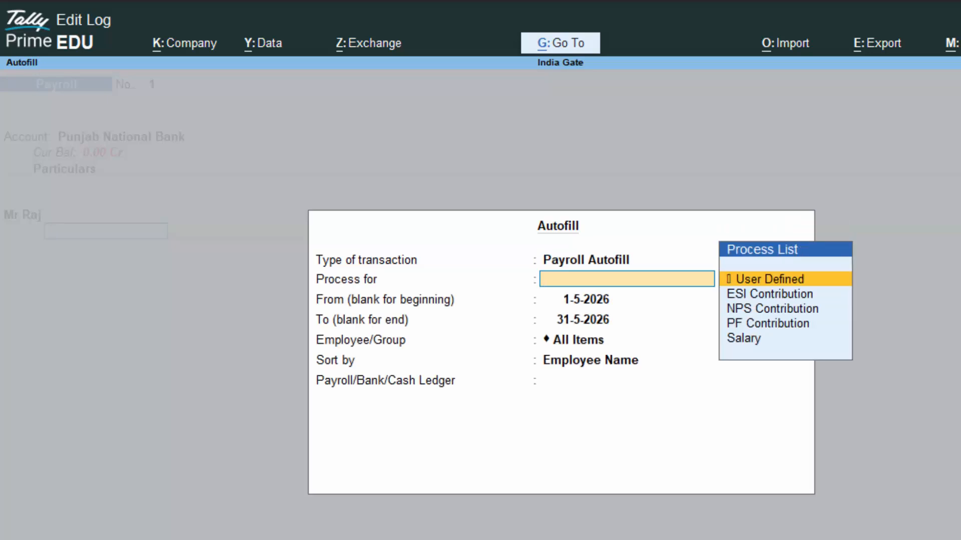
key("Down")
key("Down")
key("Down")
key("Down")
key("Return")
key("Return")
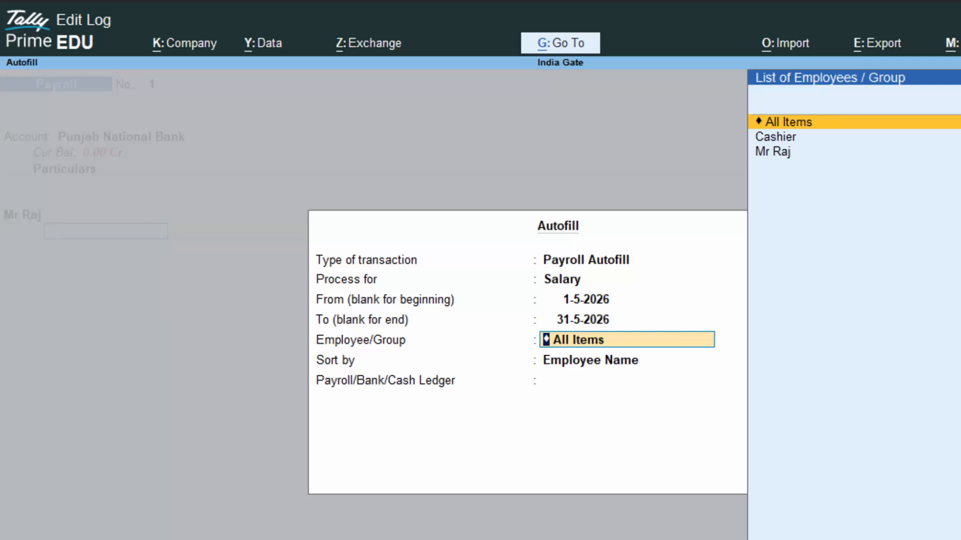
key("Up")
key("Up")
type("1-")
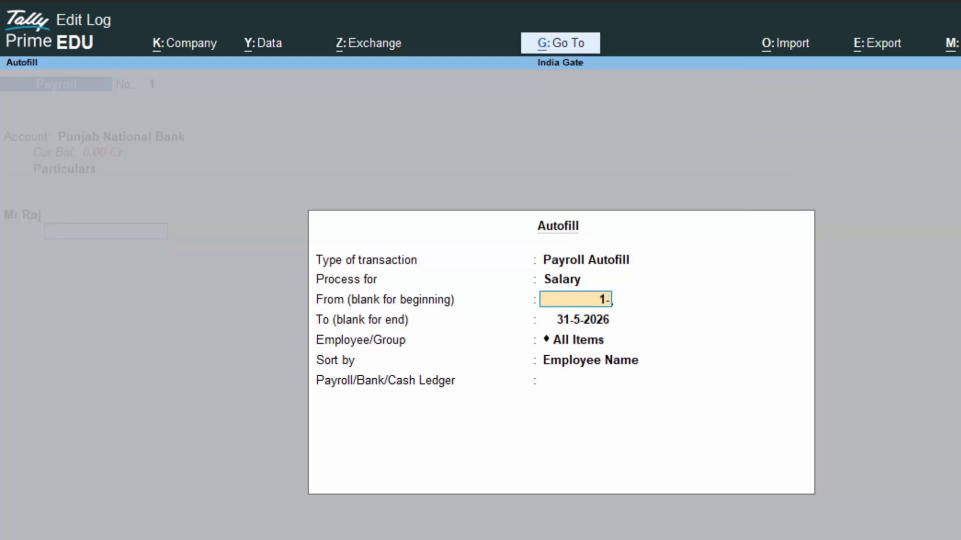
type("4-")
type("2026")
key("Return")
key("Return")
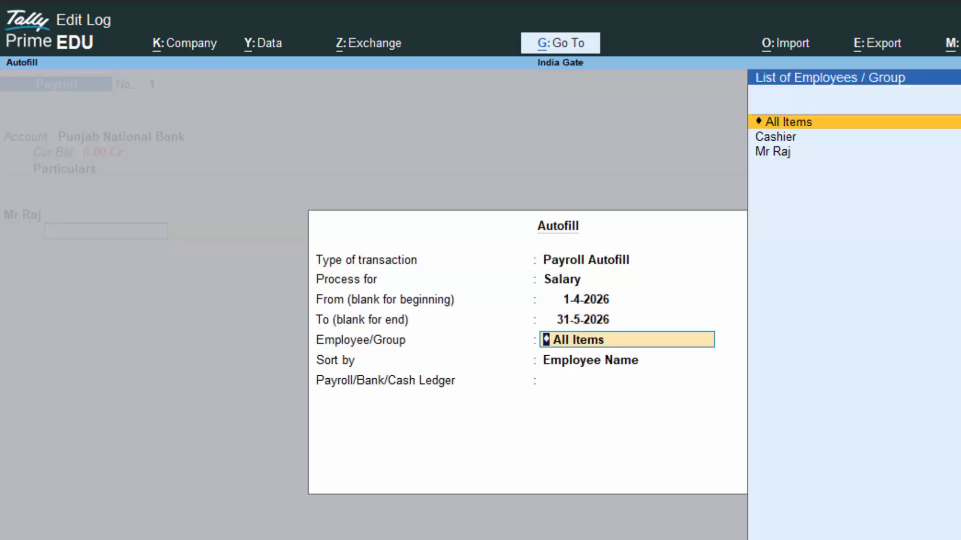
key("Return")
key("Return")
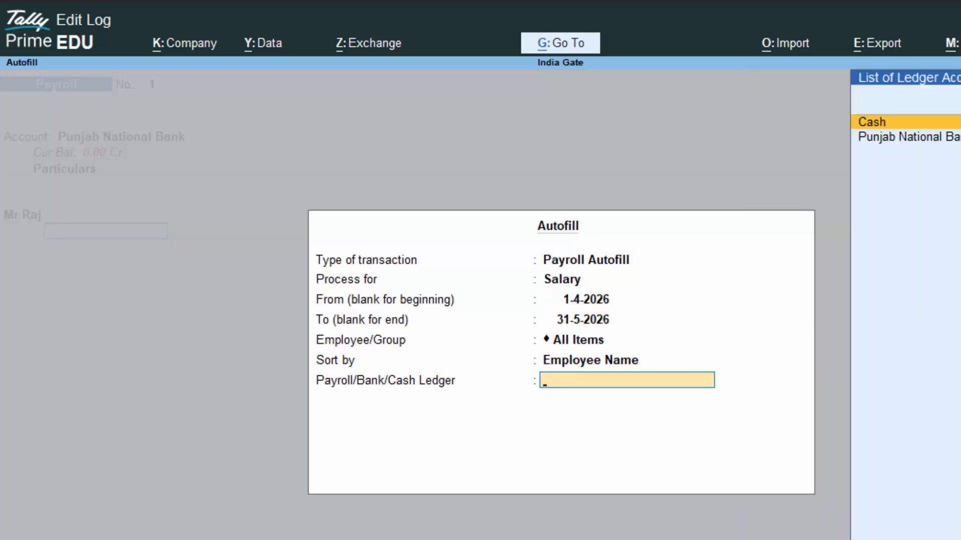
key("Down")
key("Return")
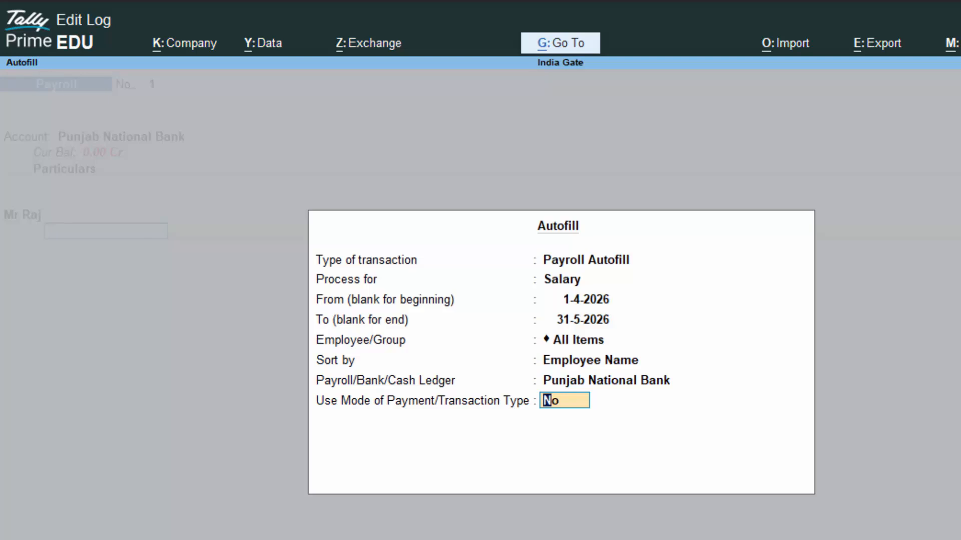
key("Return")
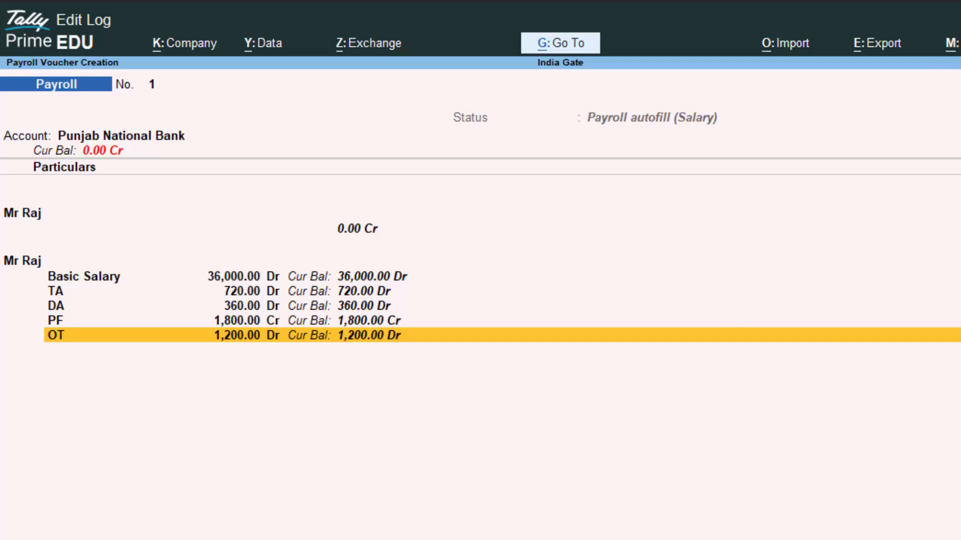
- Save the autofilled Payroll voucher No. 1 and return to the main menu
key("ctrl")
key("ctrl+a")
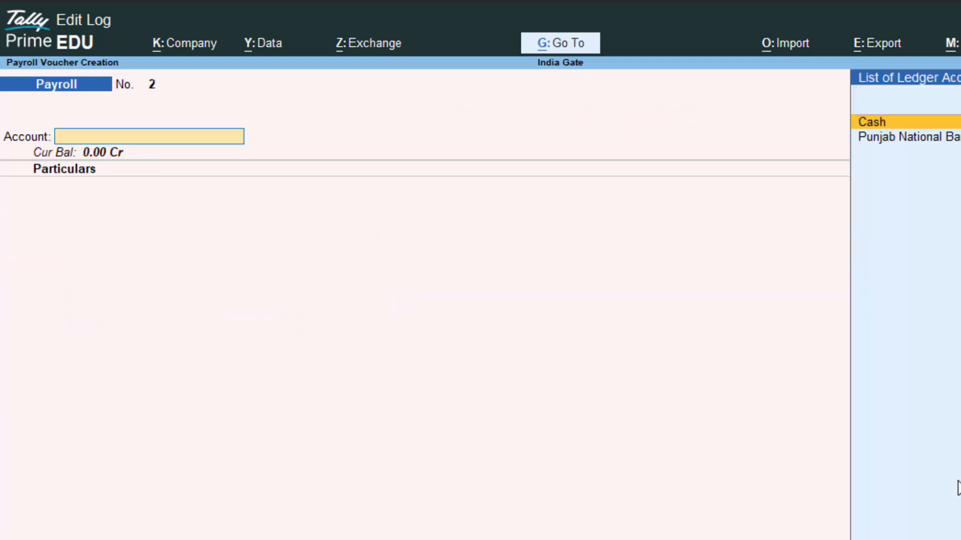
key("Escape")
key("Escape")
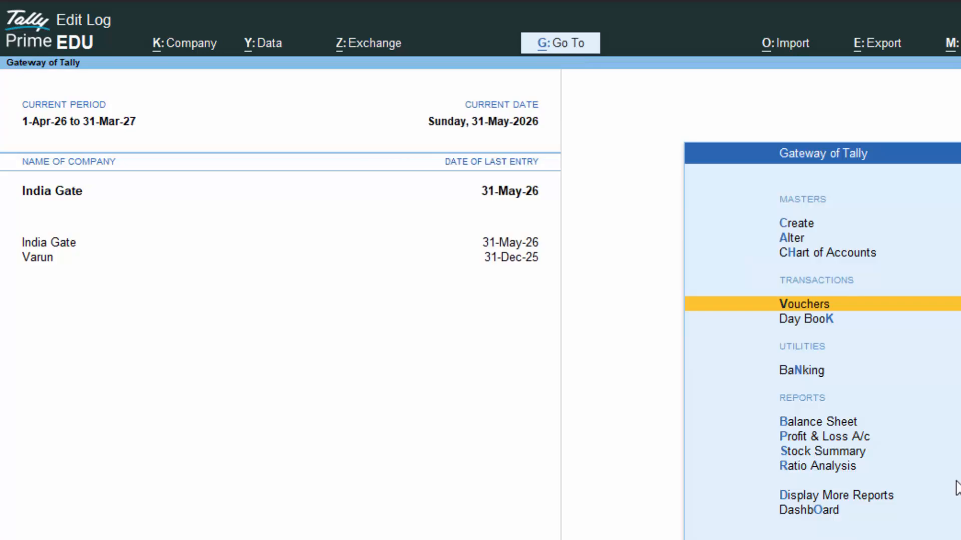
- Open the employee's May-2026 Pay Slip from Payroll Reports
key("d")
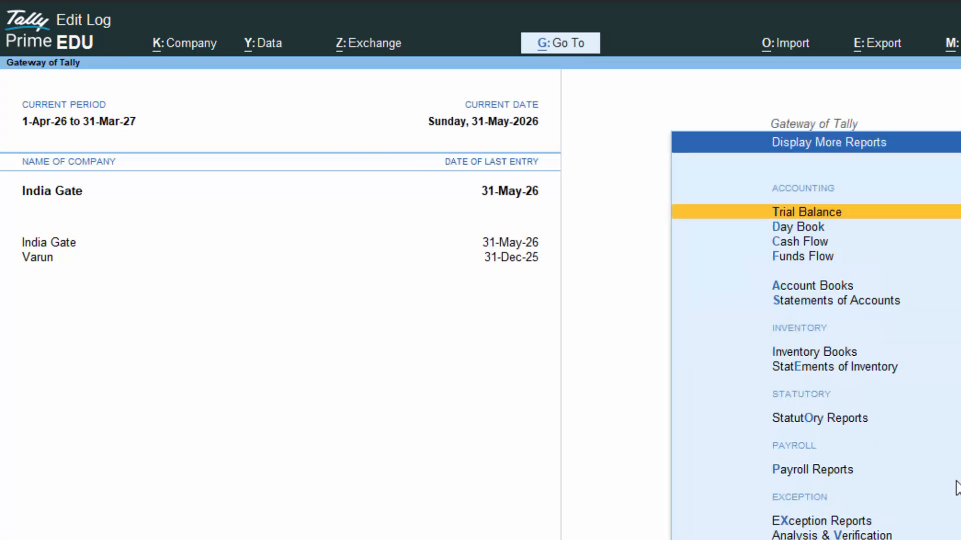
key("Down")
key("Down")
key("Down")
key("Down")
key("Down")
key("Down")
key("Down")
key("Down")
key("Down")
key("Down")
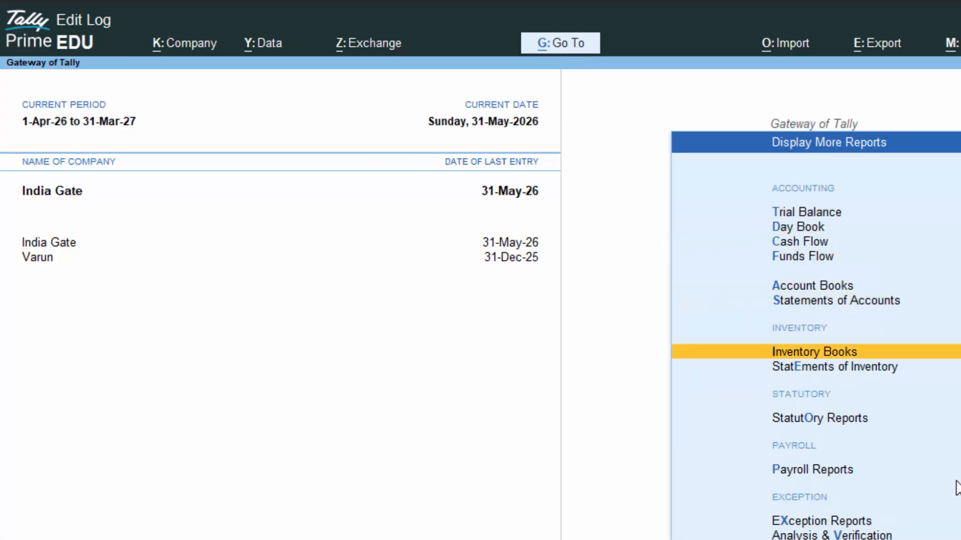
key("Up")
key("Return")
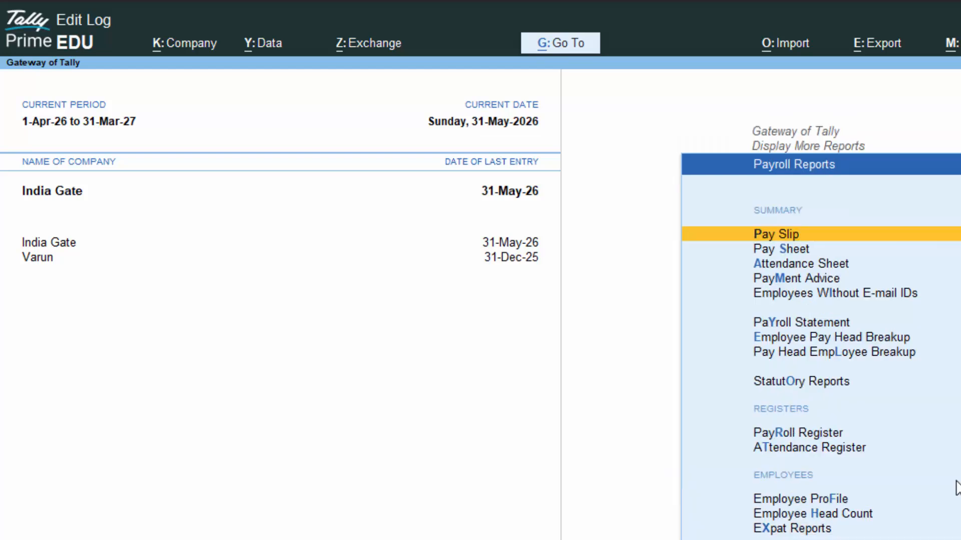
key("Return")
key("Down")
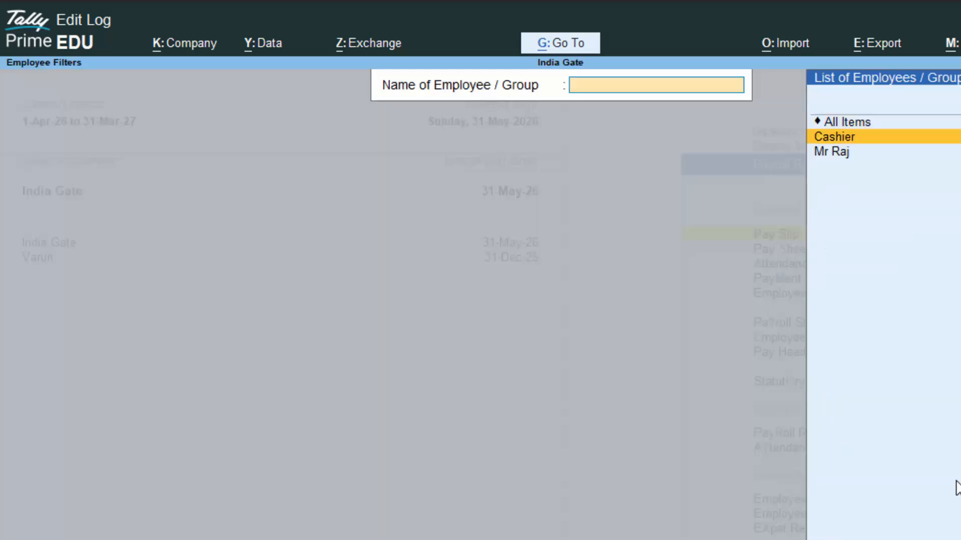
key("Down")
key("Return")
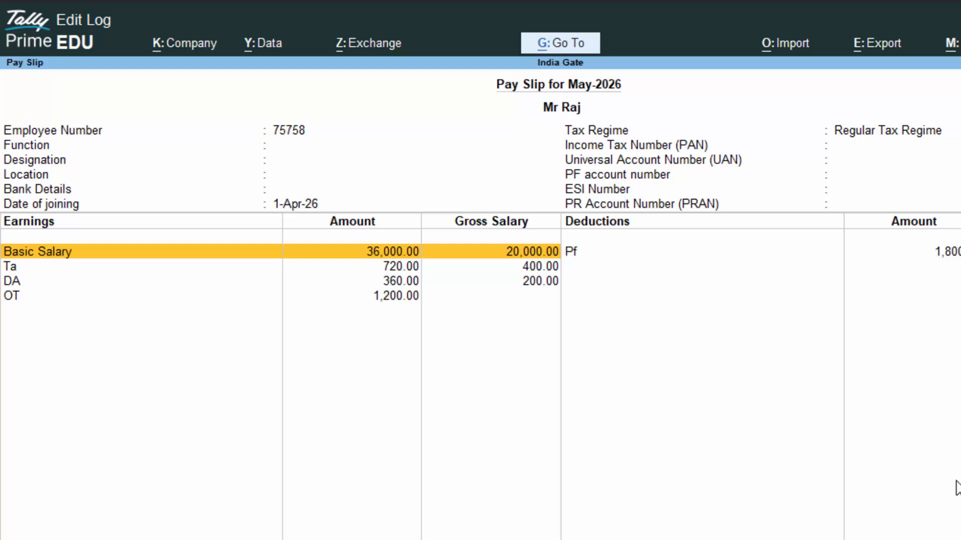
- Show a print preview of the May-2026 pay slip, zoomed to fill the window
key("alt+p")
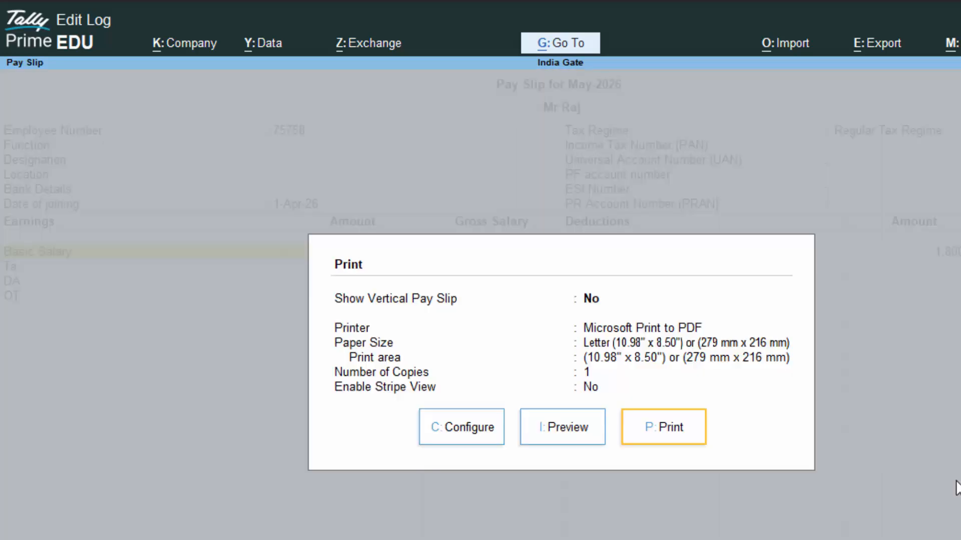
key("i")
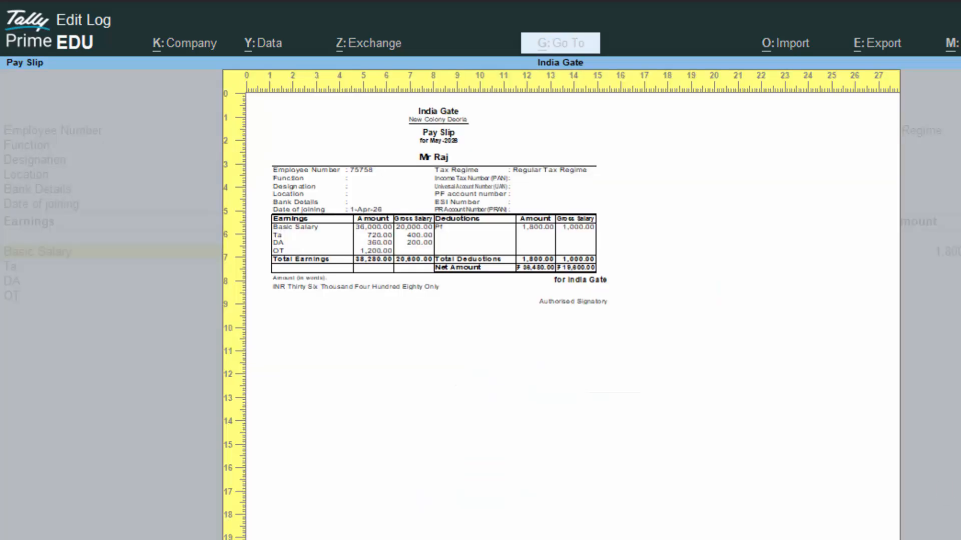
key("alt+z")
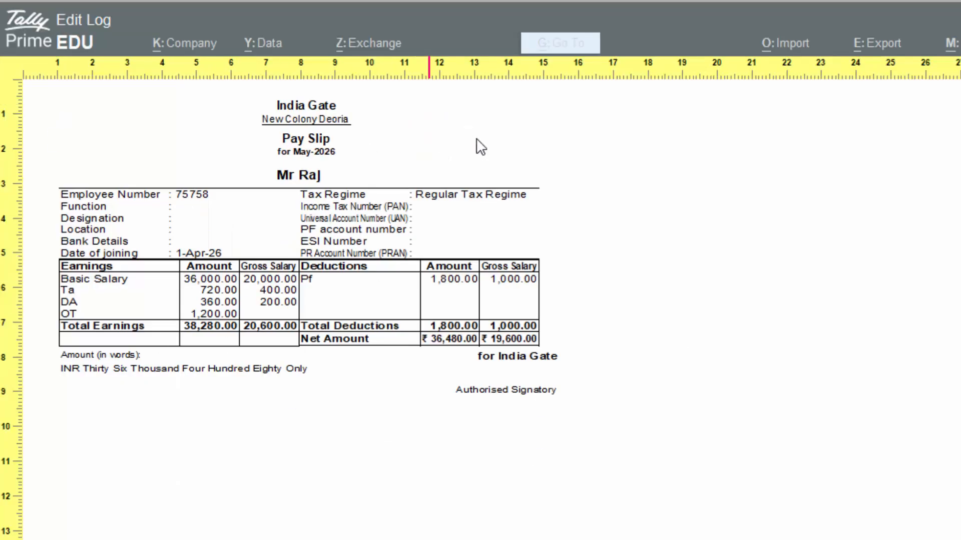